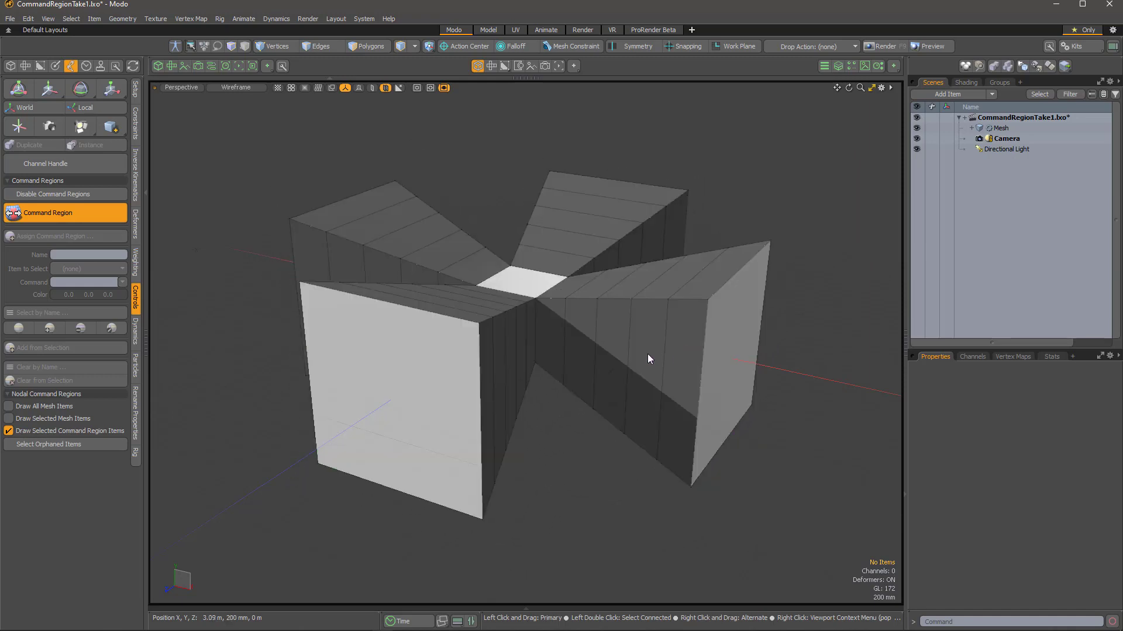
{"action": "mouse_move", "coordinate": [642, 354]}
{"action": "left_mouse_down"}
{"action": "mouse_move", "coordinate": [681, 354]}
{"action": "mouse_move", "coordinate": [640, 354]}
{"action": "mouse_move", "coordinate": [725, 334]}
{"action": "mouse_move", "coordinate": [679, 343]}
{"action": "left_mouse_up"}
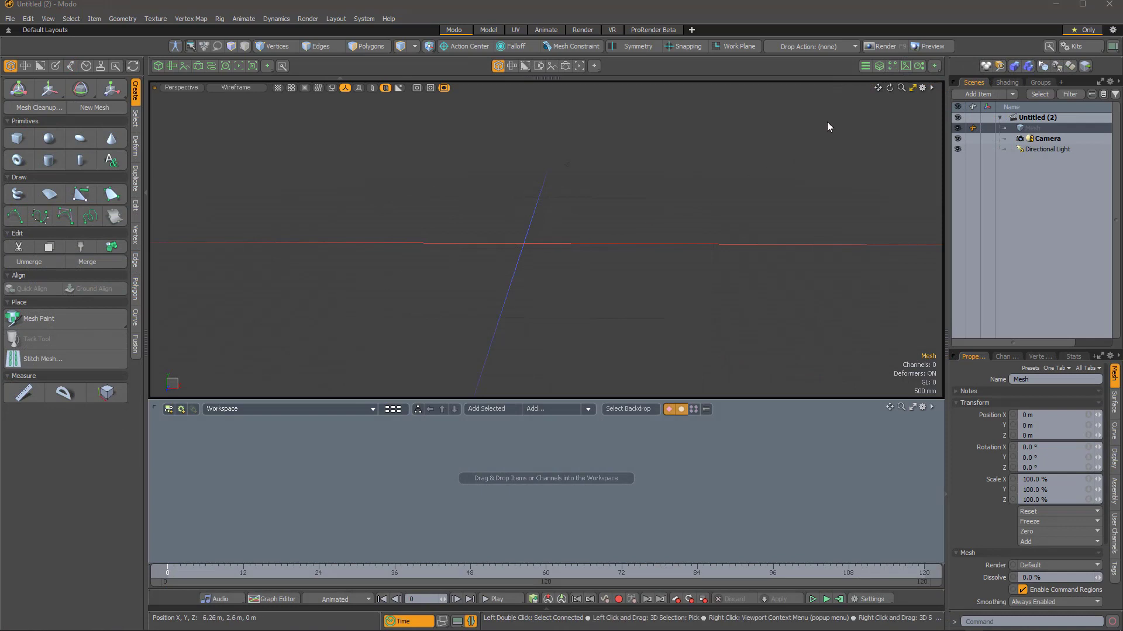
Display the mesh operations stack and add a procedural Cube operation to the mesh
{"action": "left_click", "coordinate": [881, 66]}
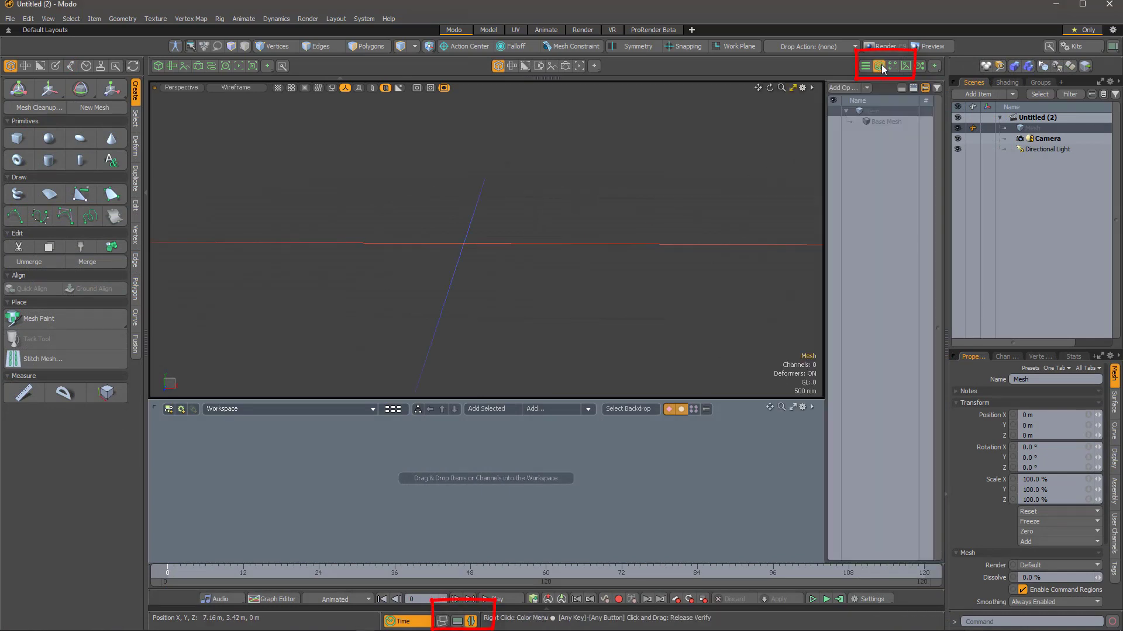
{"action": "left_click", "coordinate": [847, 87]}
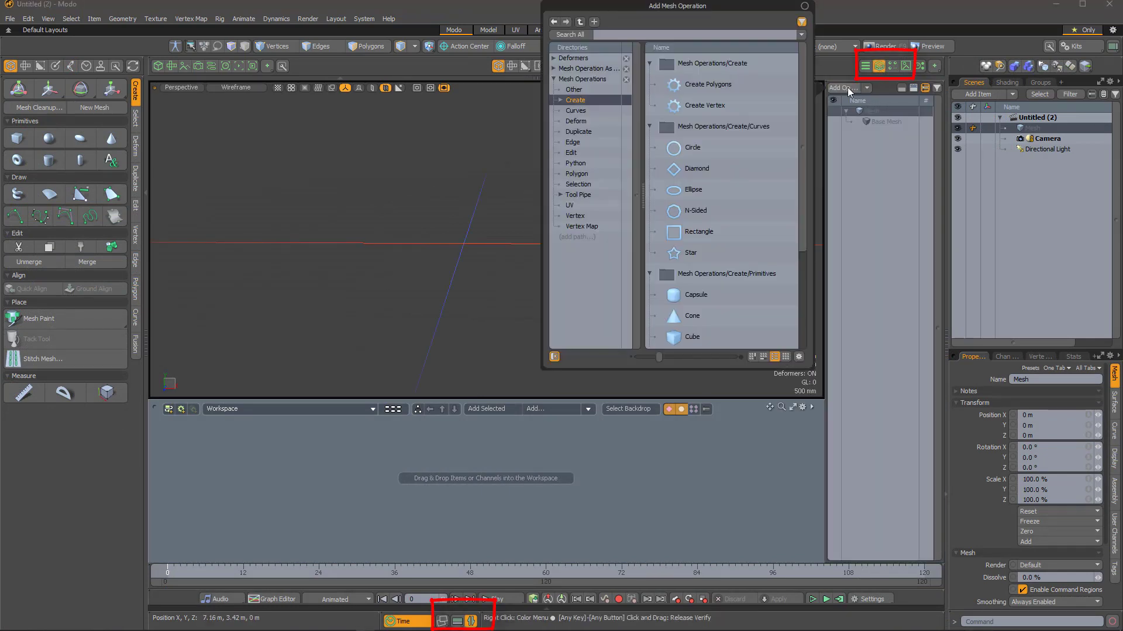
{"action": "type", "text": "cube"}
{"action": "key", "text": "Return"}
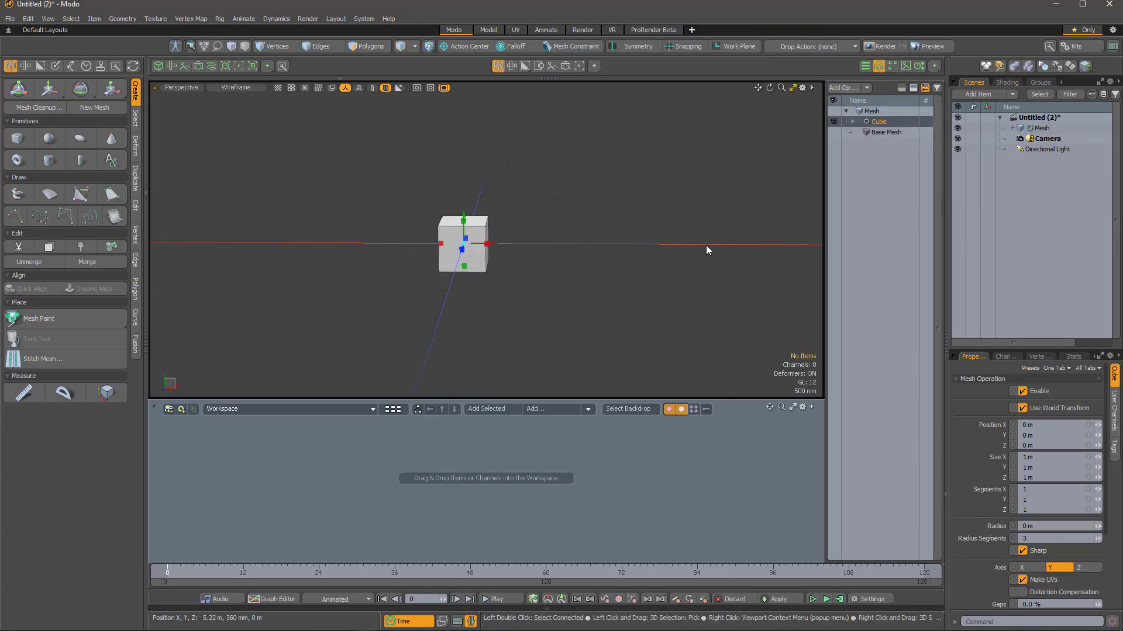
{"action": "left_click", "coordinate": [604, 278]}
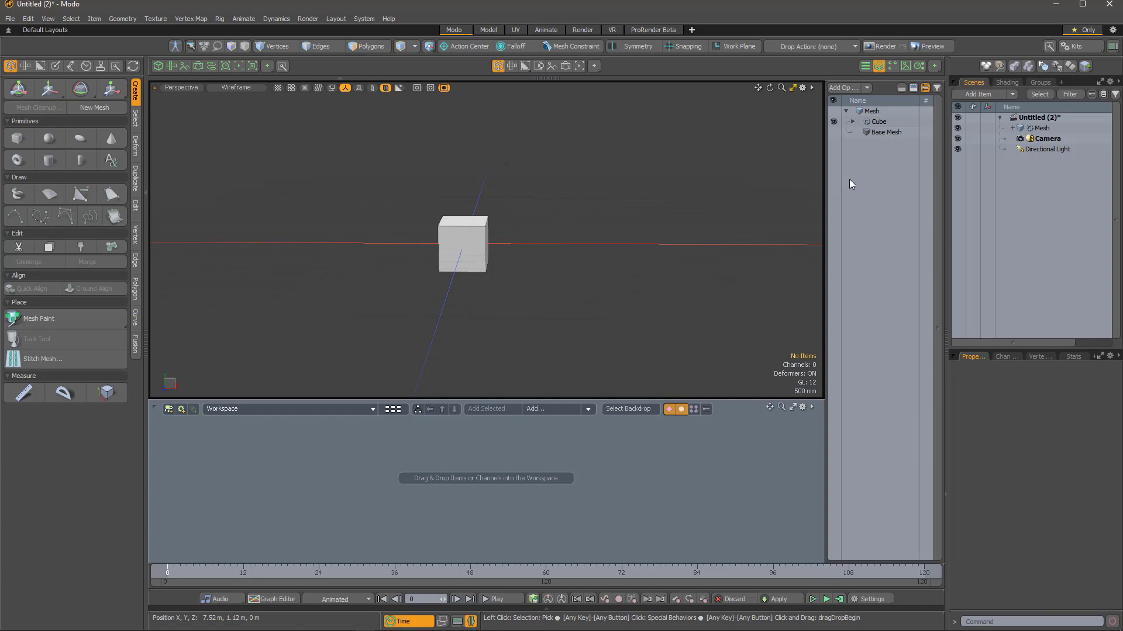
Add a Polygon Bevel mesh operation above the cube
{"action": "left_click", "coordinate": [847, 89]}
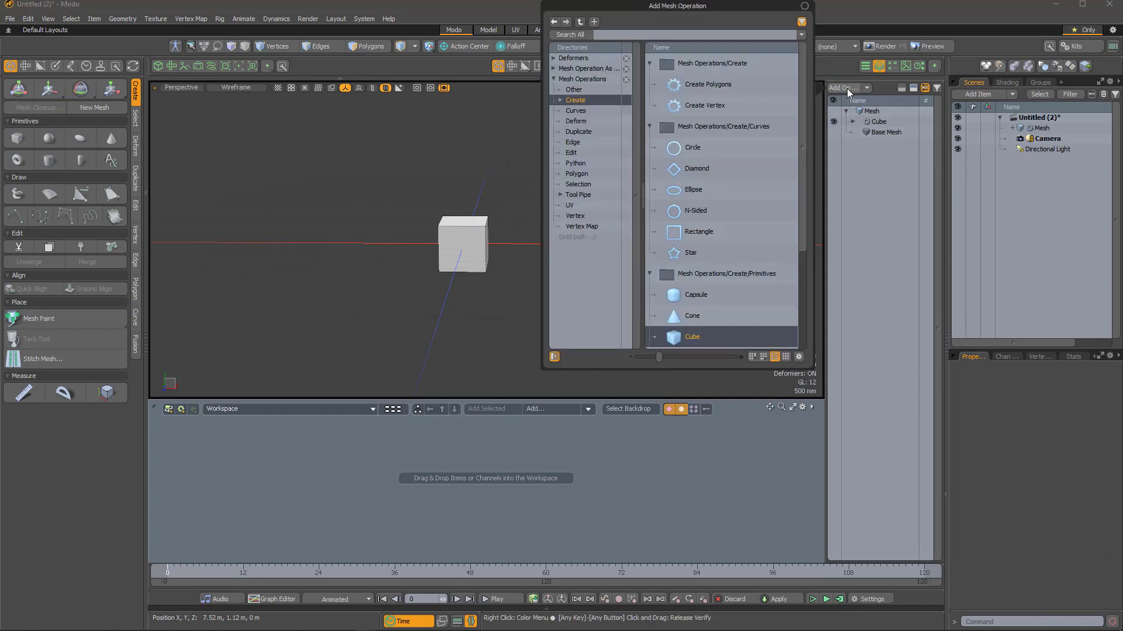
{"action": "type", "text": "bevel"}
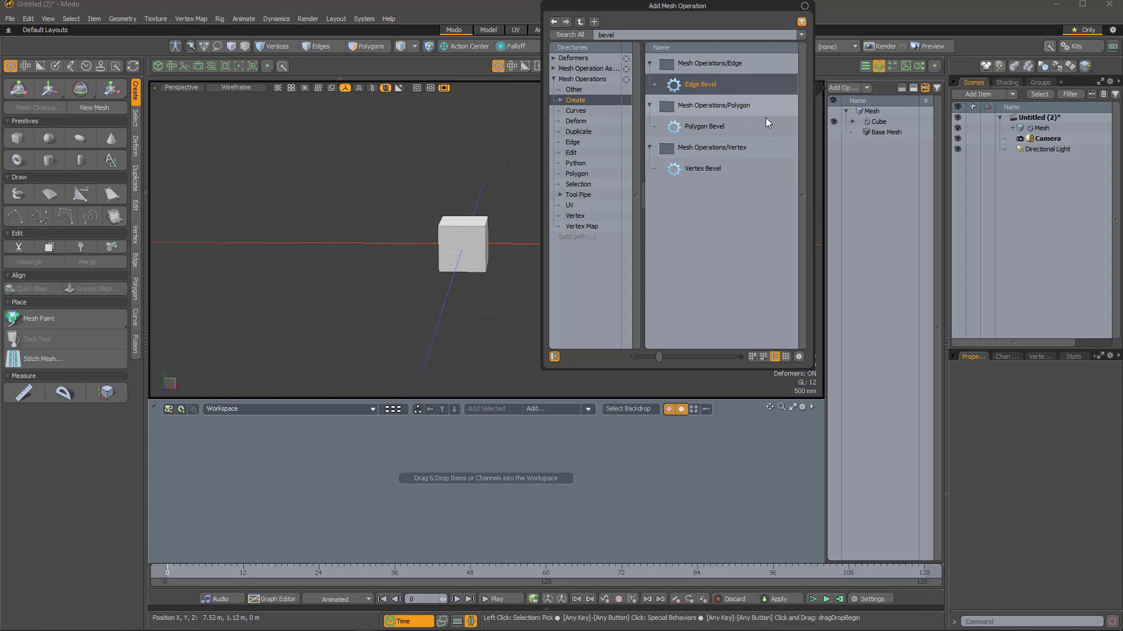
{"action": "double_click", "coordinate": [707, 127]}
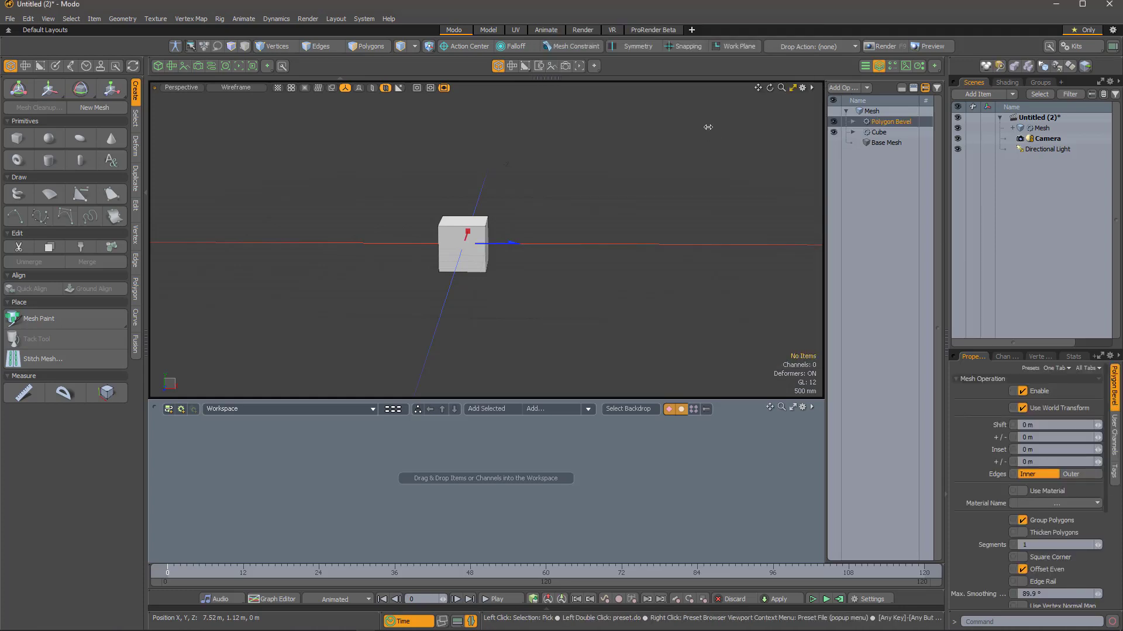
Add a Selection Operator : Polygon as the selection input of the Polygon Bevel
{"action": "left_click", "coordinate": [852, 121]}
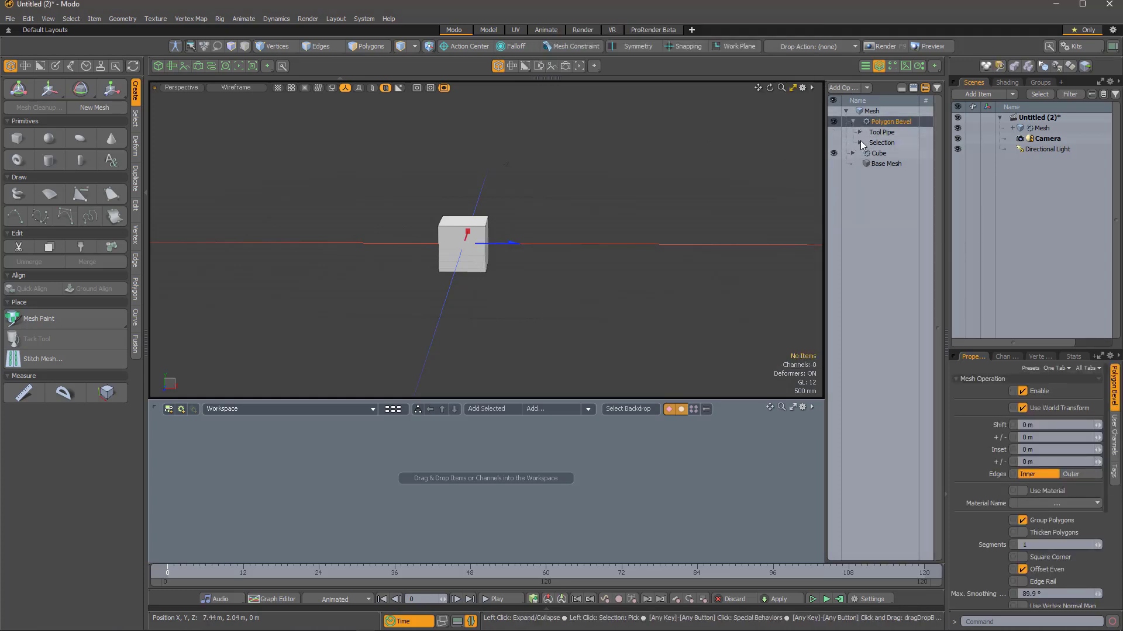
{"action": "left_click", "coordinate": [860, 142]}
{"action": "left_click", "coordinate": [886, 153]}
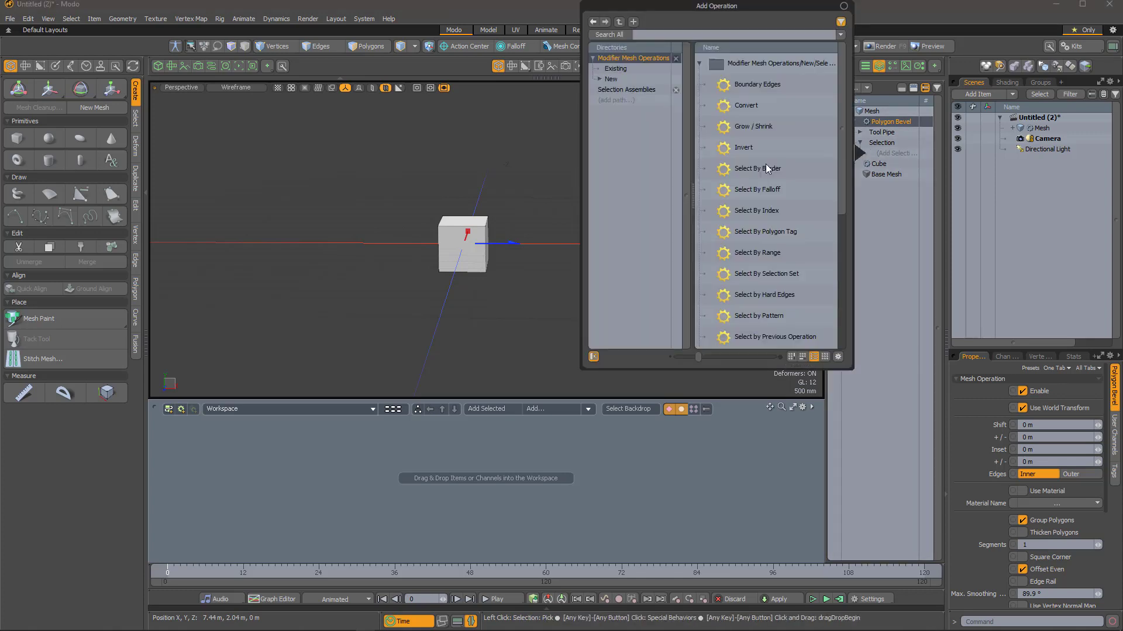
{"action": "type", "text": "opert"}
{"action": "key", "text": "BackSpace"}
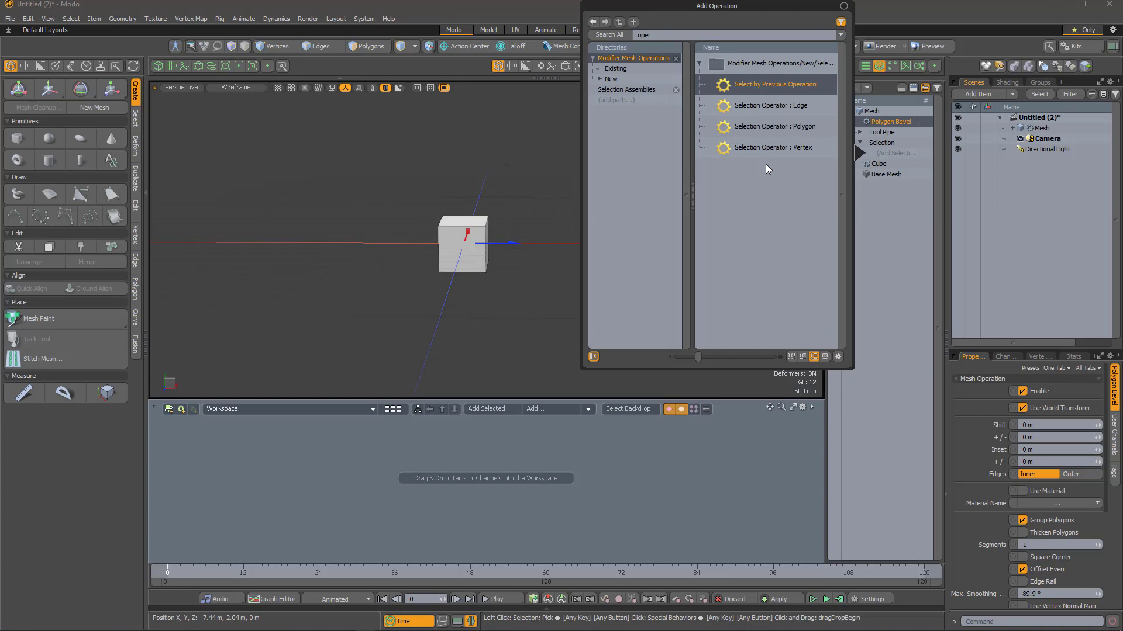
{"action": "double_click", "coordinate": [763, 127]}
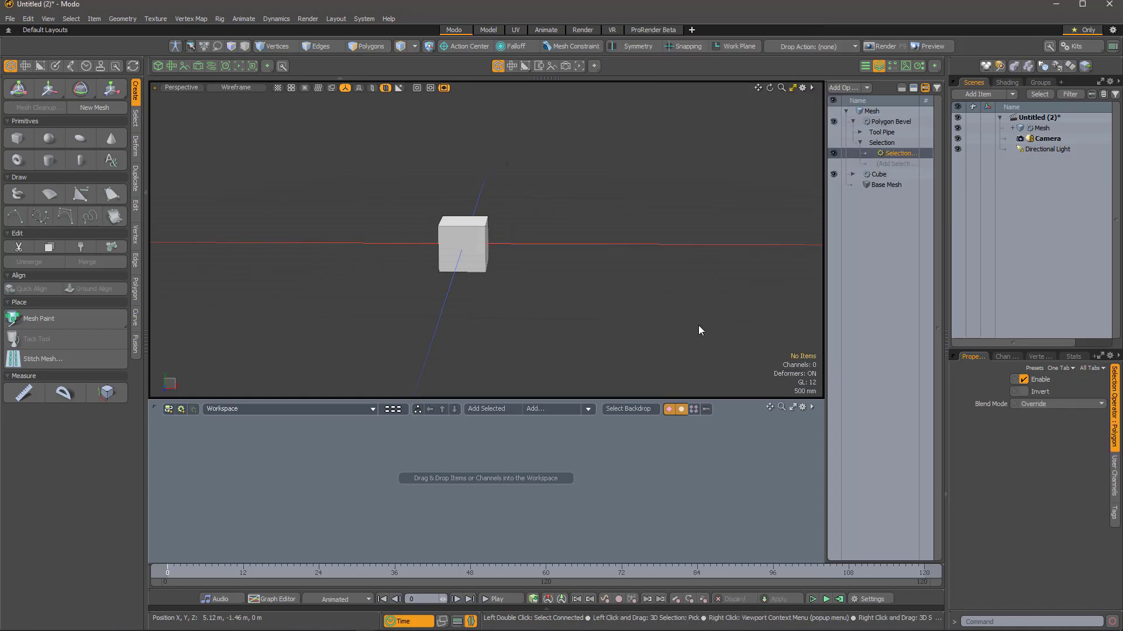
Place the polygon selection operator in the schematic and add the Normal XYZ channel to its node
{"action": "mouse_move", "coordinate": [896, 160]}
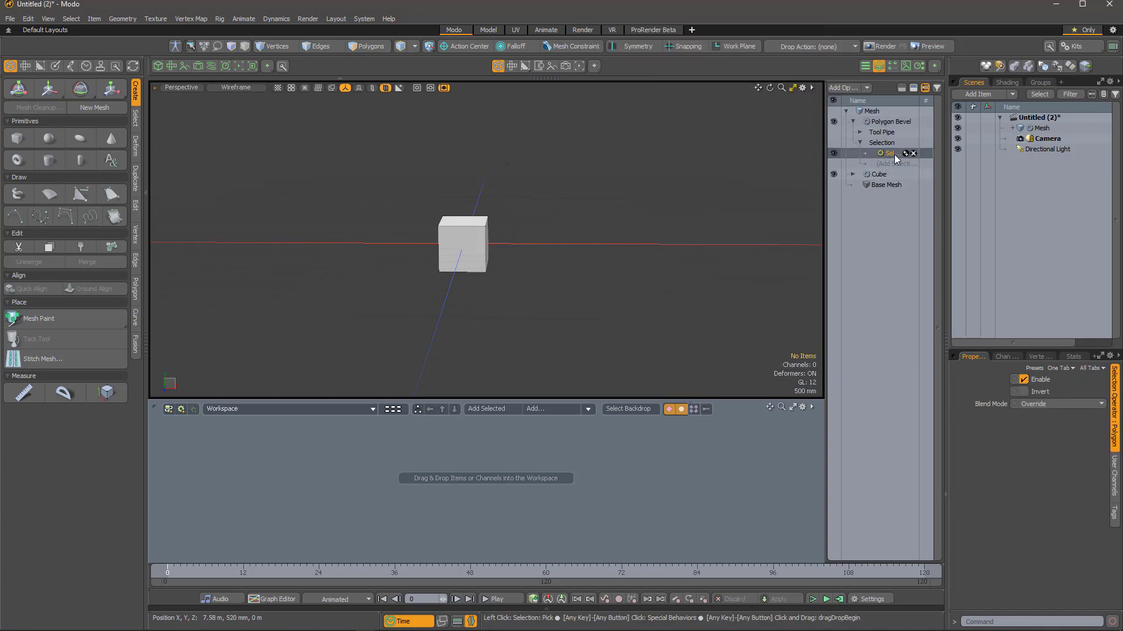
{"action": "left_click_drag", "start_coordinate": [897, 159], "coordinate": [438, 467]}
{"action": "right_click", "coordinate": [466, 462]}
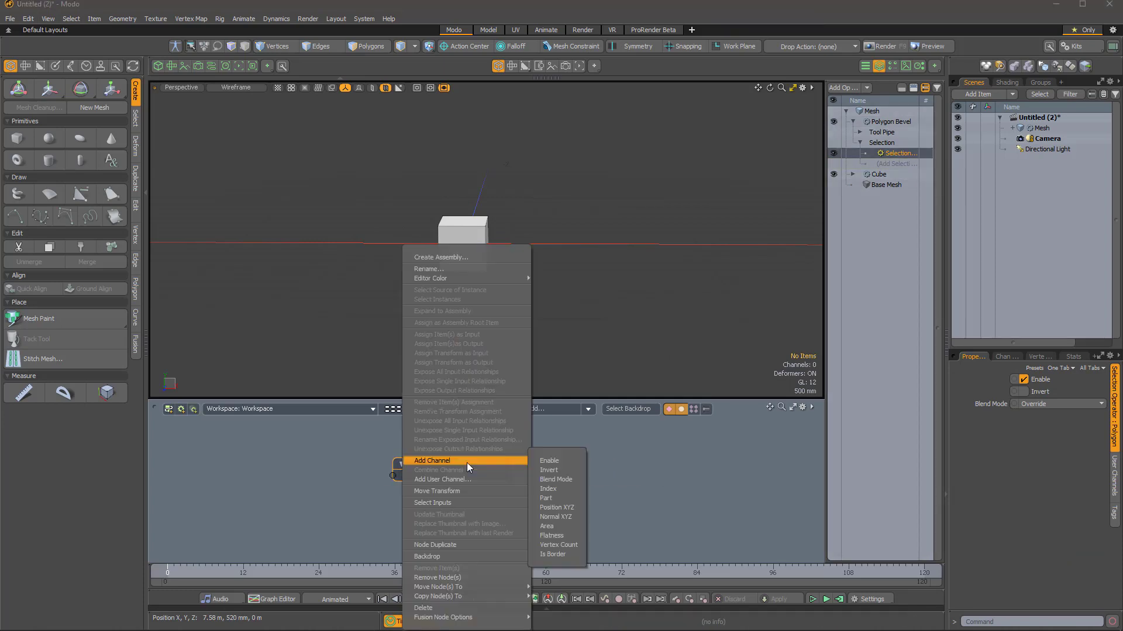
{"action": "left_click", "coordinate": [564, 516]}
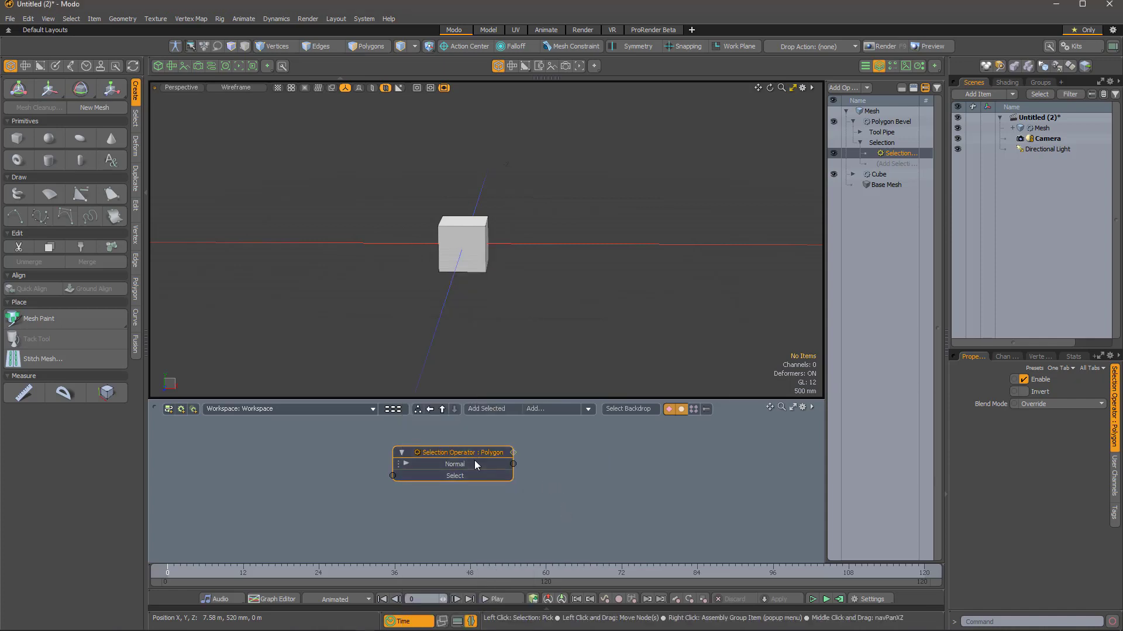
Separate the Normal channel into its own node and space it well apart from the Select node
{"action": "left_click_drag", "start_coordinate": [475, 461], "coordinate": [478, 461]}
{"action": "right_click", "coordinate": [473, 468]}
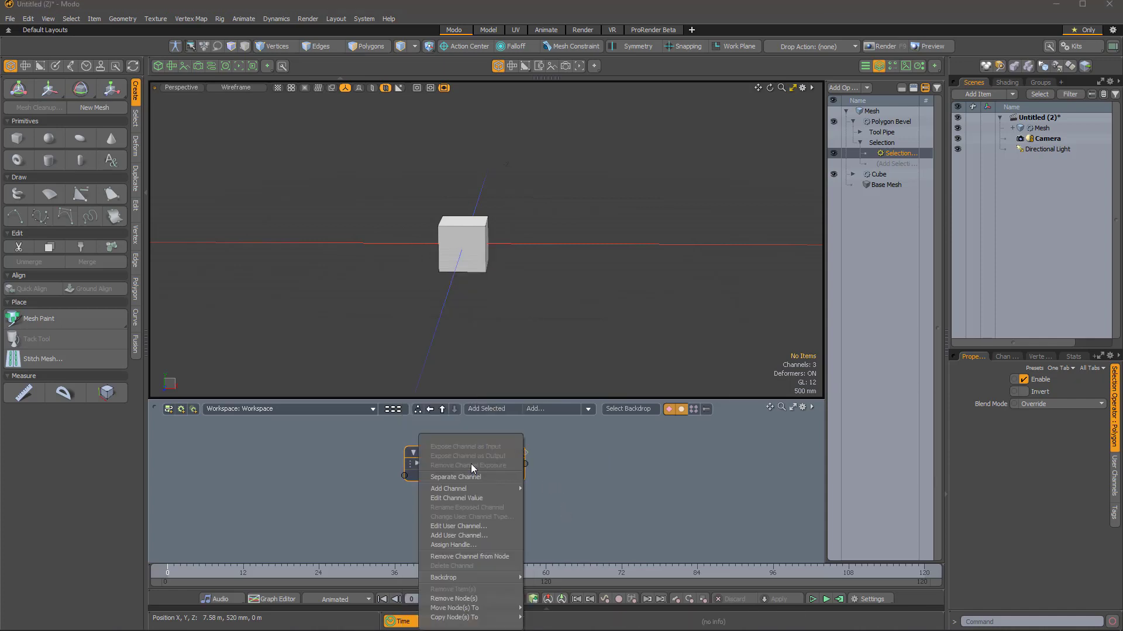
{"action": "left_click", "coordinate": [471, 476]}
{"action": "left_click_drag", "start_coordinate": [587, 448], "coordinate": [272, 459]}
{"action": "left_click", "coordinate": [446, 470]}
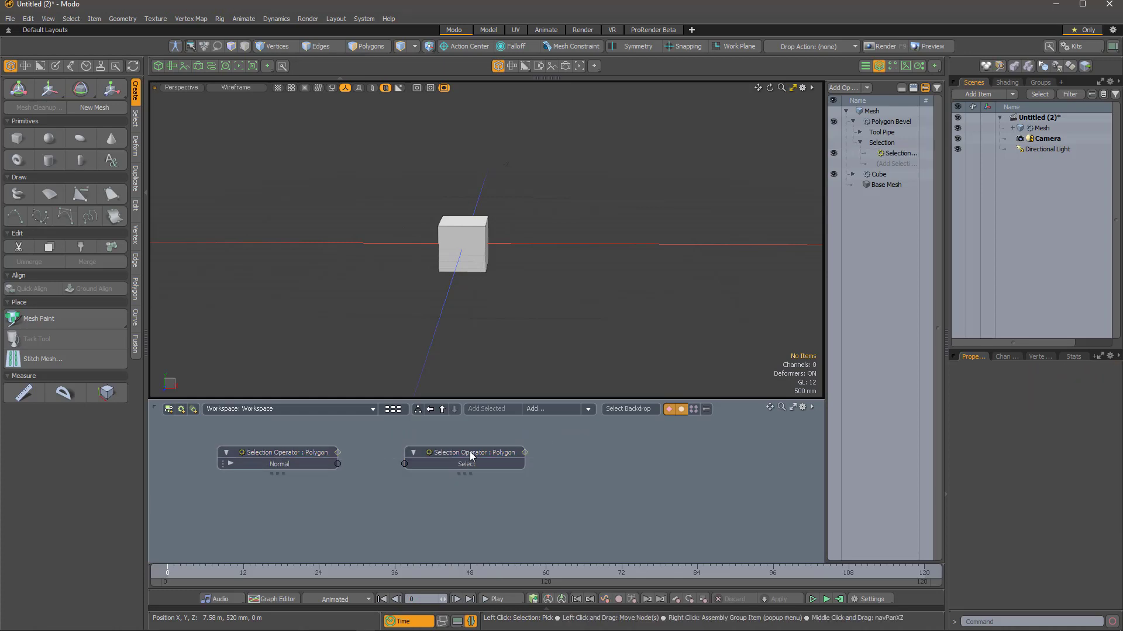
{"action": "left_click_drag", "start_coordinate": [466, 459], "coordinate": [559, 459]}
Add a Logic: A is equal to B modifier and place it between the Normal and Select nodes
{"action": "left_click", "coordinate": [545, 408]}
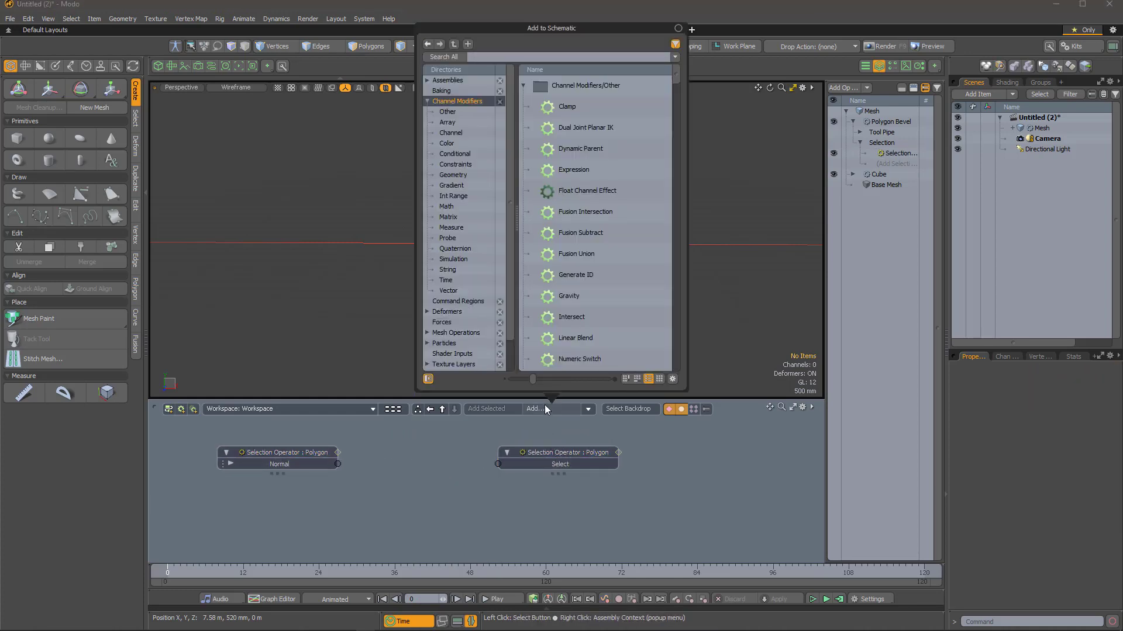
{"action": "type", "text": "equal"}
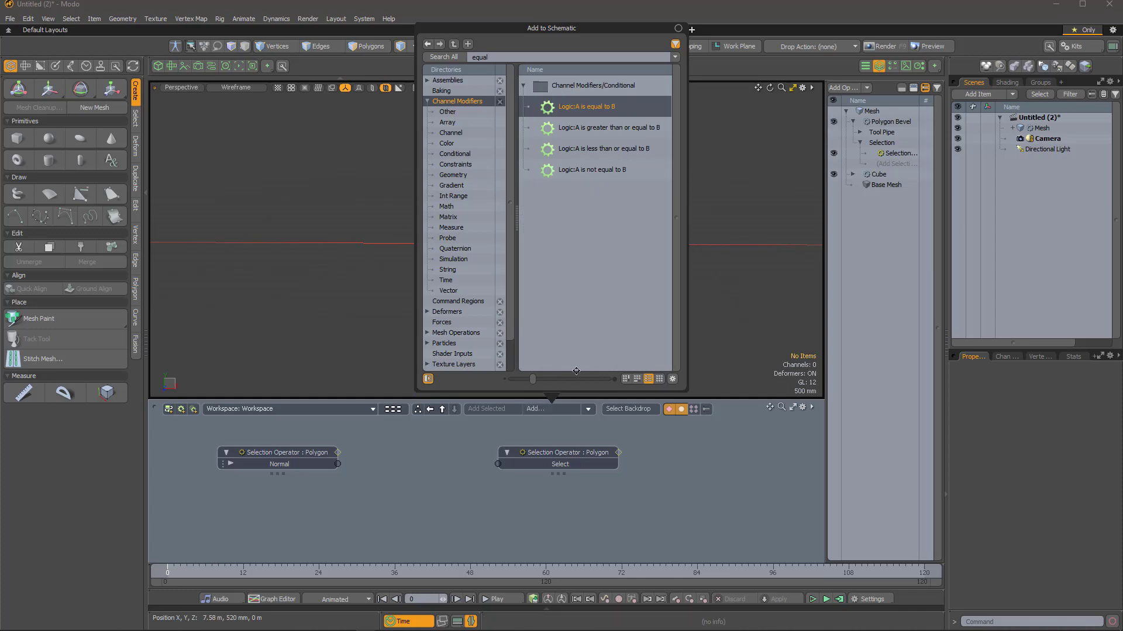
{"action": "double_click", "coordinate": [586, 107]}
{"action": "left_click_drag", "start_coordinate": [527, 534], "coordinate": [421, 463]}
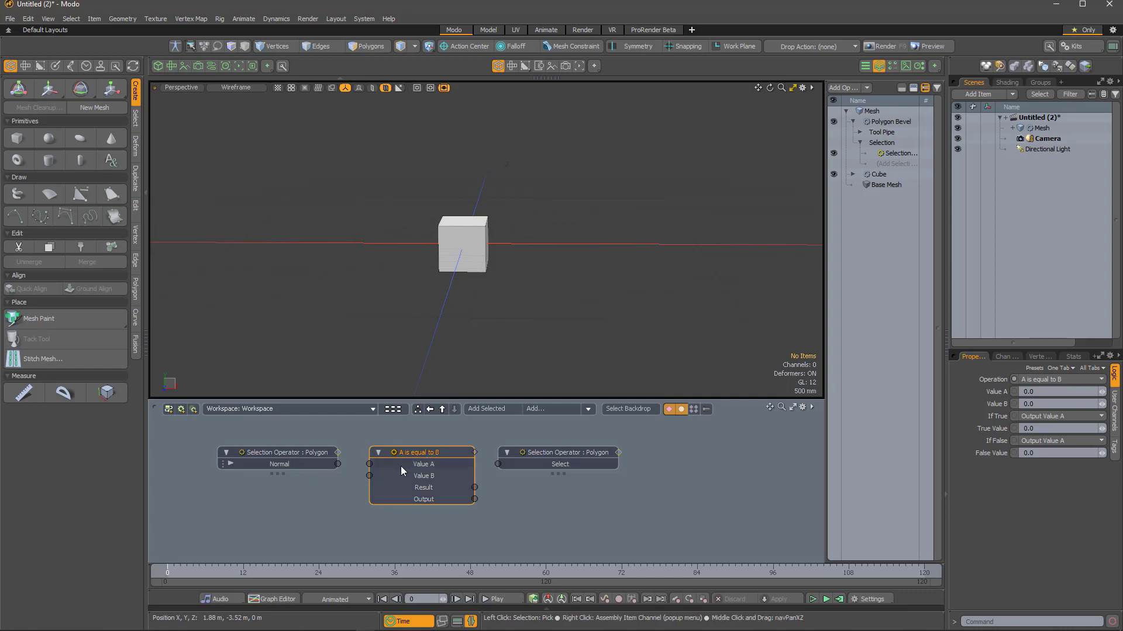
Connect Normal Y to Value A of the logic node, and its Result to the selection operator's Select channel
{"action": "left_click", "coordinate": [228, 465]}
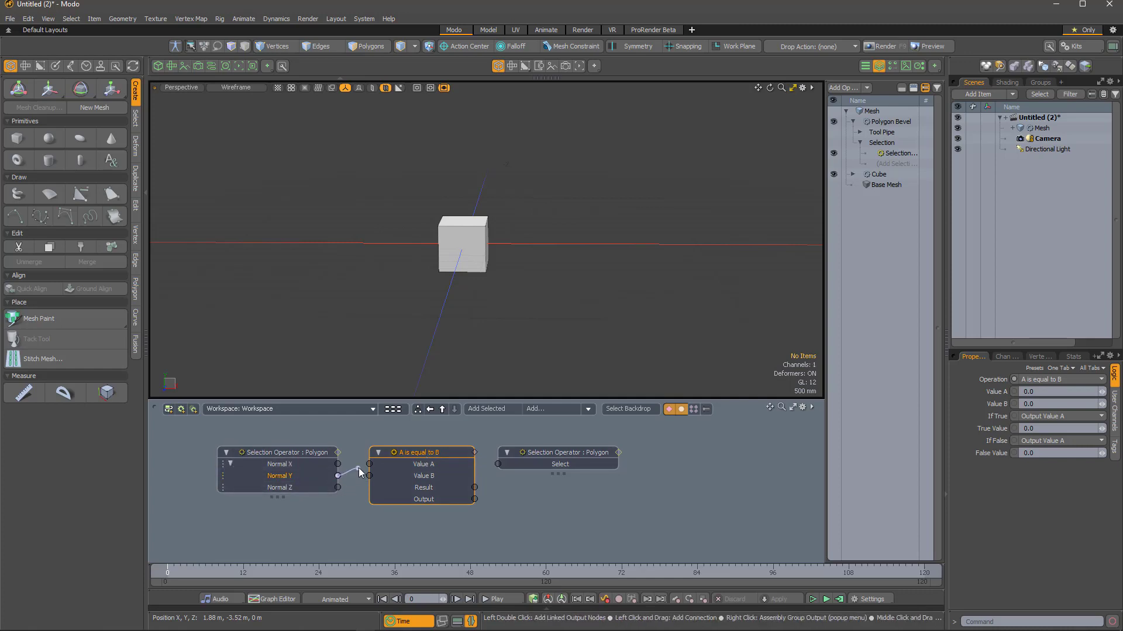
{"action": "left_click_drag", "start_coordinate": [370, 467], "coordinate": [370, 464]}
{"action": "left_click_drag", "start_coordinate": [486, 478], "coordinate": [497, 464]}
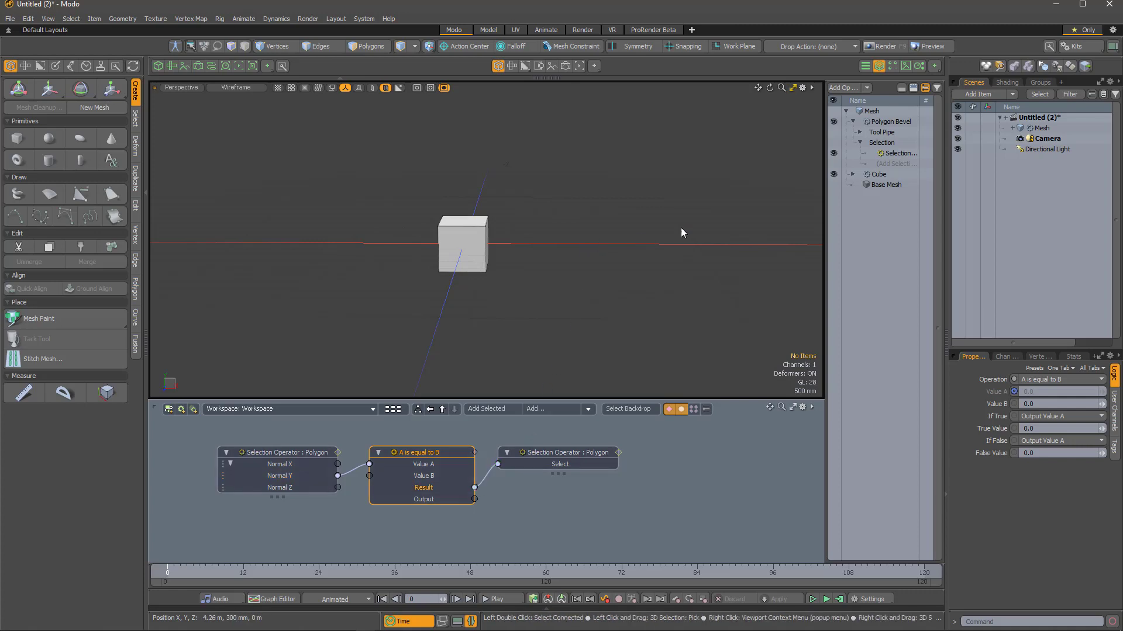
Shift the Polygon Bevel outward by about 1.48 m and turn off Group Polygons
{"action": "left_click", "coordinate": [890, 121]}
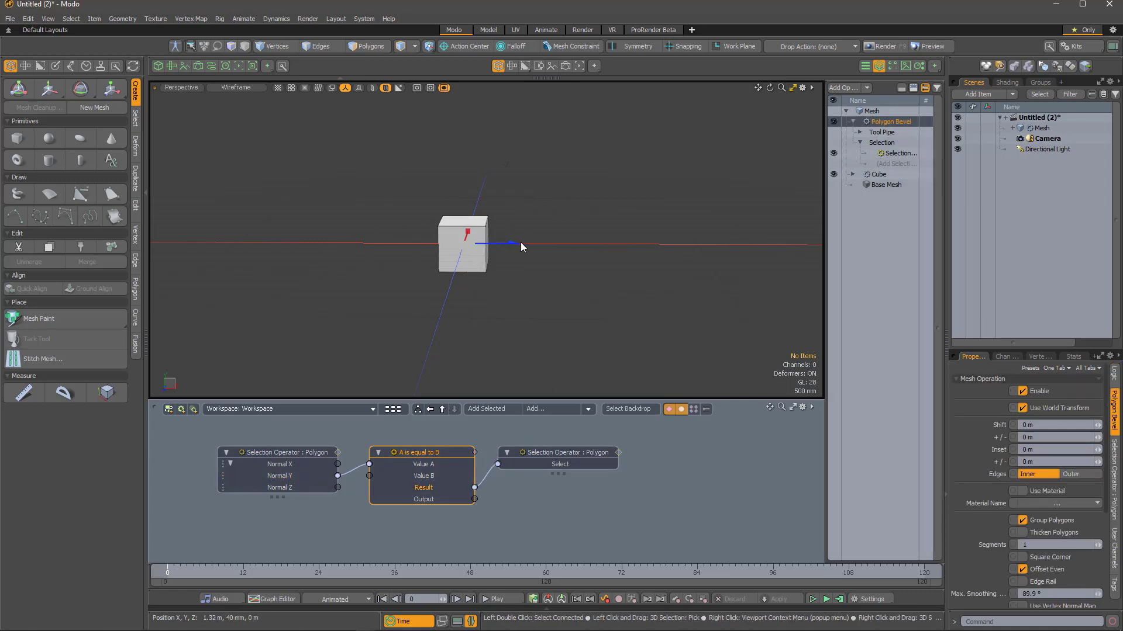
{"action": "left_click_drag", "start_coordinate": [511, 245], "coordinate": [580, 244]}
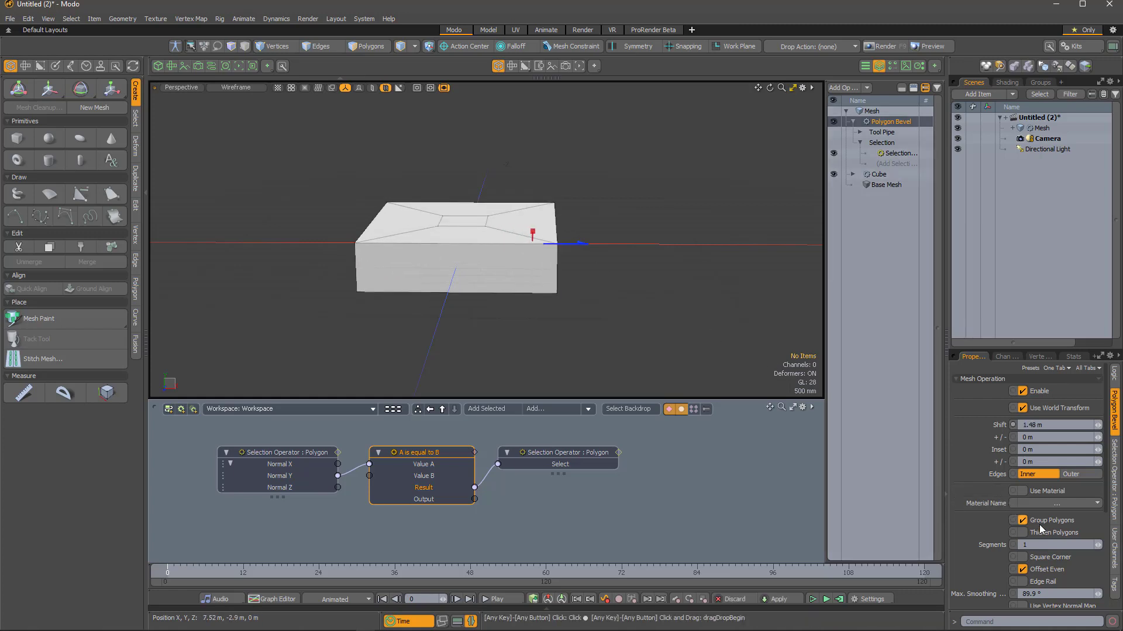
{"action": "left_click", "coordinate": [1022, 520]}
{"action": "left_click_drag", "start_coordinate": [549, 301], "coordinate": [469, 344], "text": "alt"}
{"action": "scroll", "coordinate": [490, 291], "scroll_direction": "up", "scroll_amount": 3}
{"action": "left_click_drag", "start_coordinate": [490, 291], "coordinate": [518, 276], "text": "alt"}
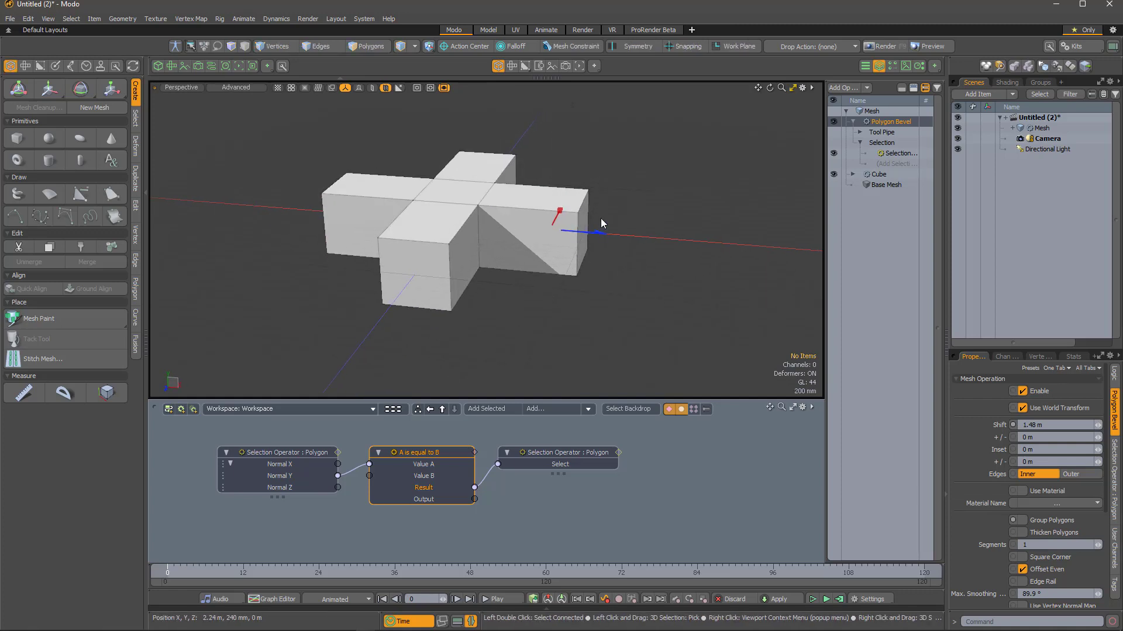
Add a Command Region: Polygon mesh operation above the Polygon Bevel
{"action": "left_click", "coordinate": [840, 88]}
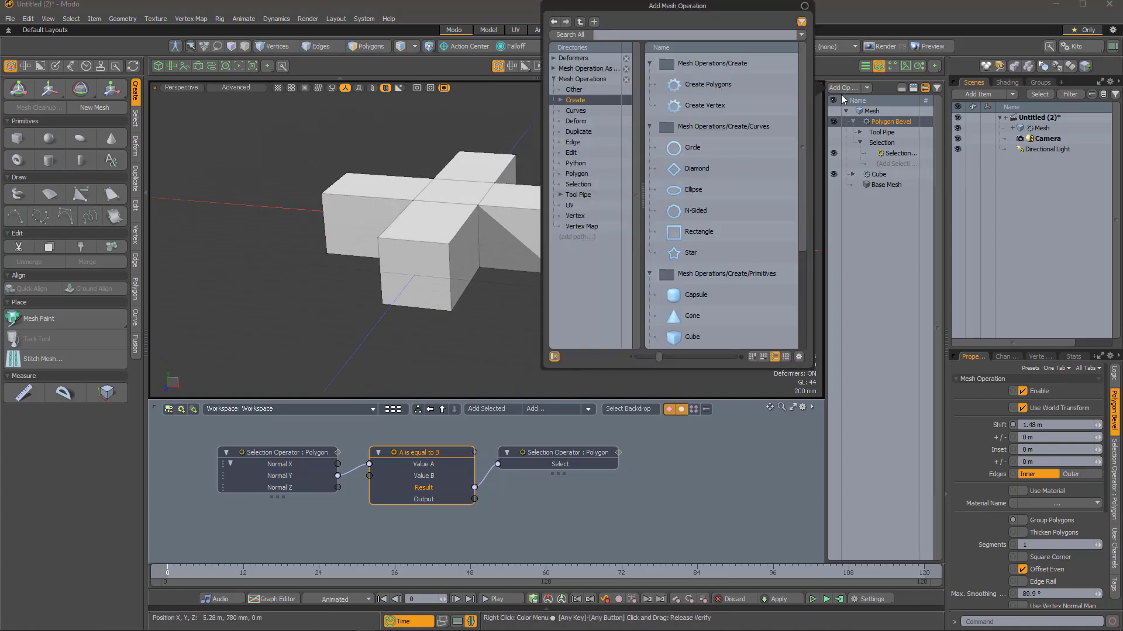
{"action": "type", "text": "comma"}
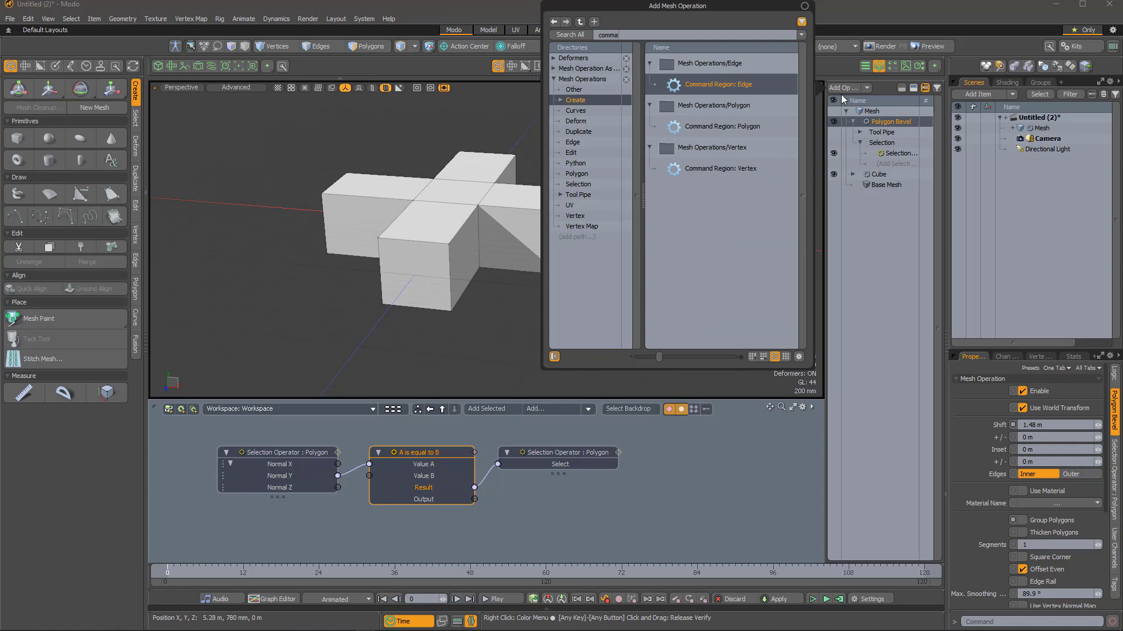
{"action": "double_click", "coordinate": [721, 127]}
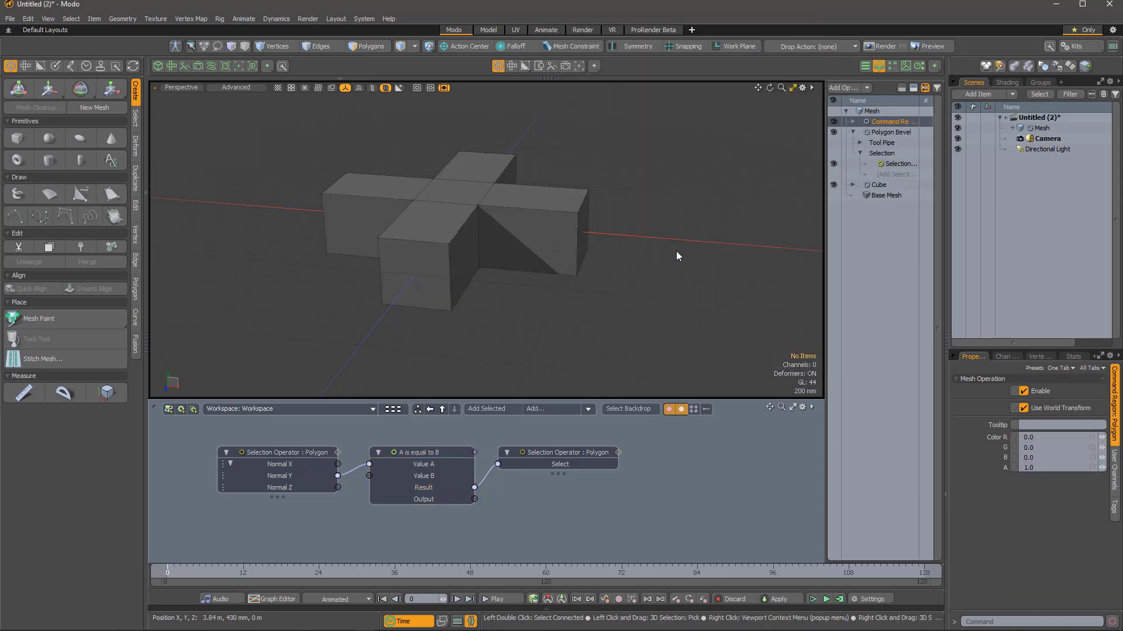
Add Select by Previous Operation as the selection input of the polygon command region
{"action": "left_click", "coordinate": [852, 121]}
{"action": "left_click", "coordinate": [860, 132]}
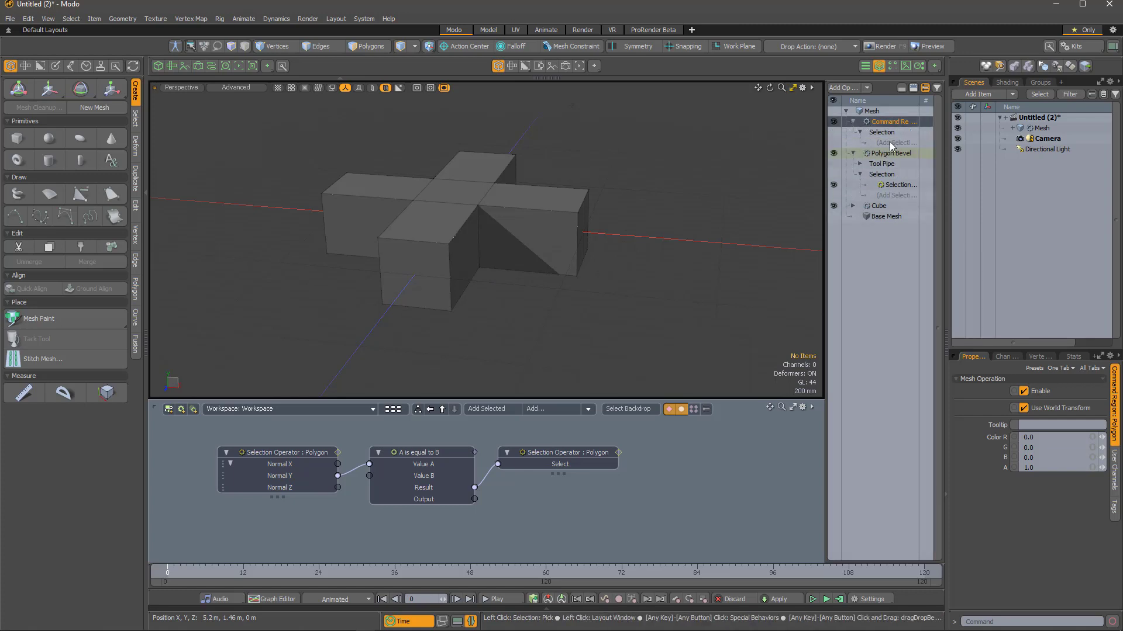
{"action": "left_click", "coordinate": [891, 143]}
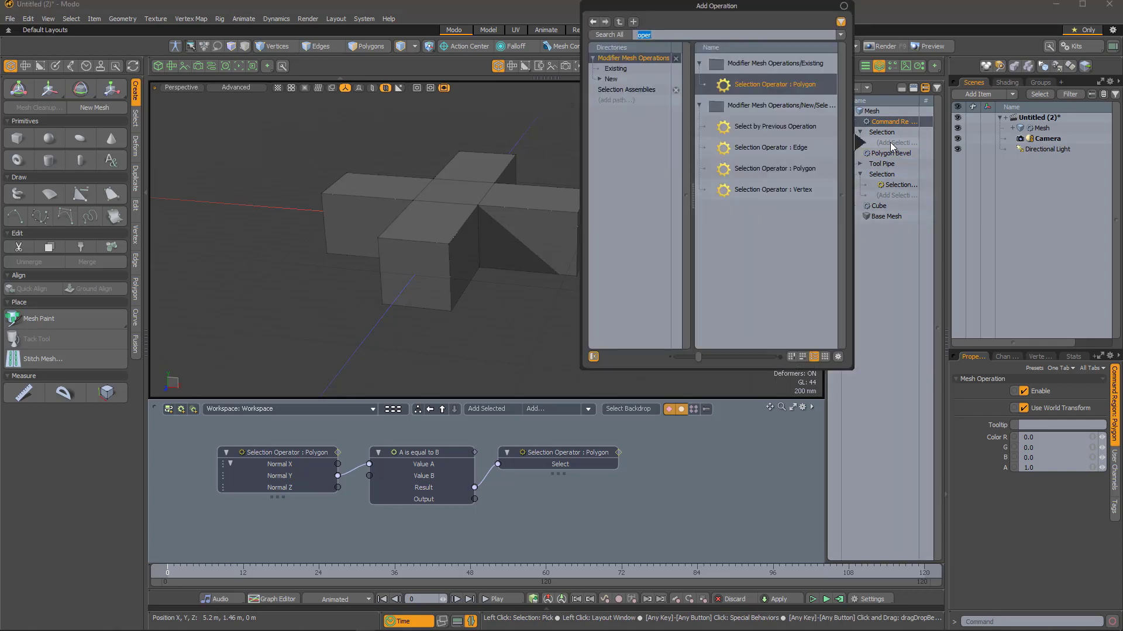
{"action": "type", "text": "previo"}
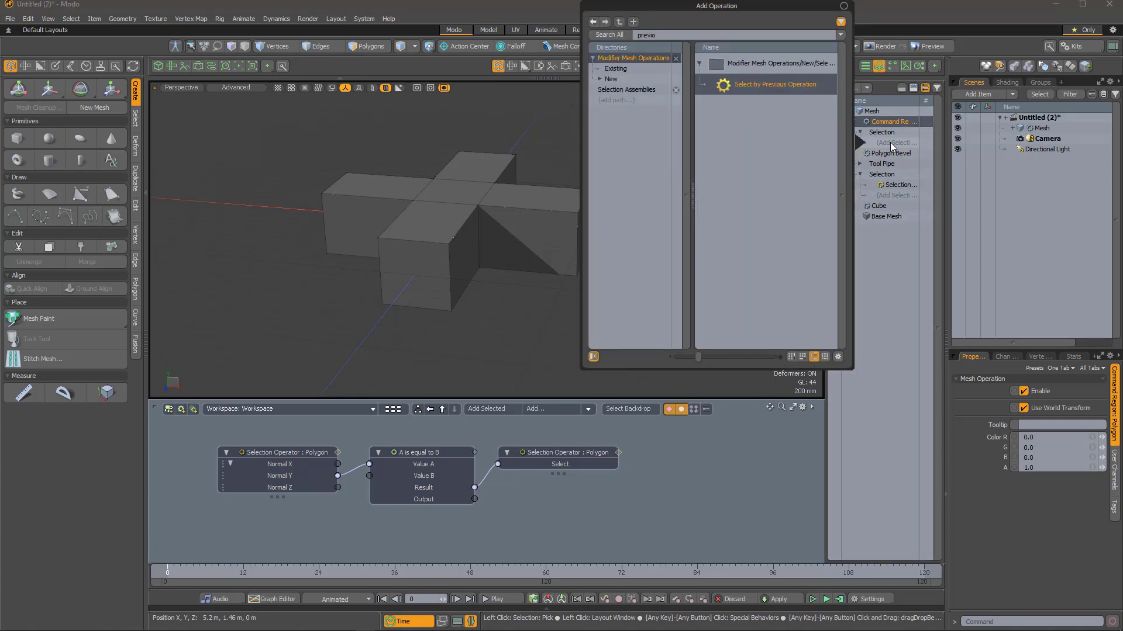
{"action": "double_click", "coordinate": [780, 86]}
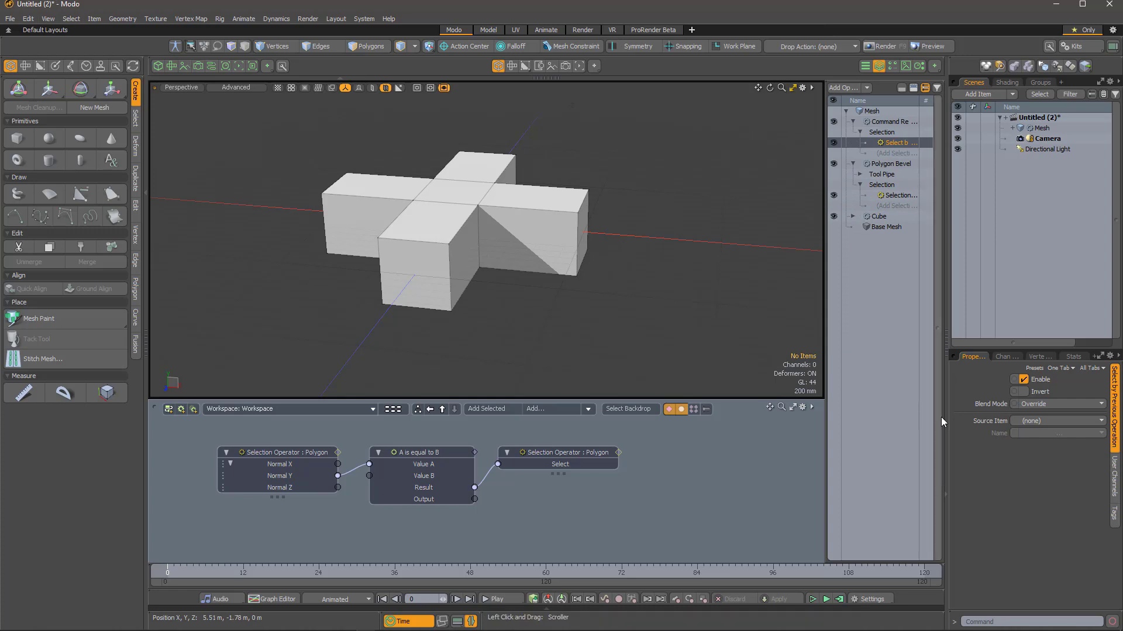
Set the Select by Previous Operation source item to Polygon Bevel and its name to Front
{"action": "left_click", "coordinate": [1041, 422]}
{"action": "left_click", "coordinate": [1045, 442]}
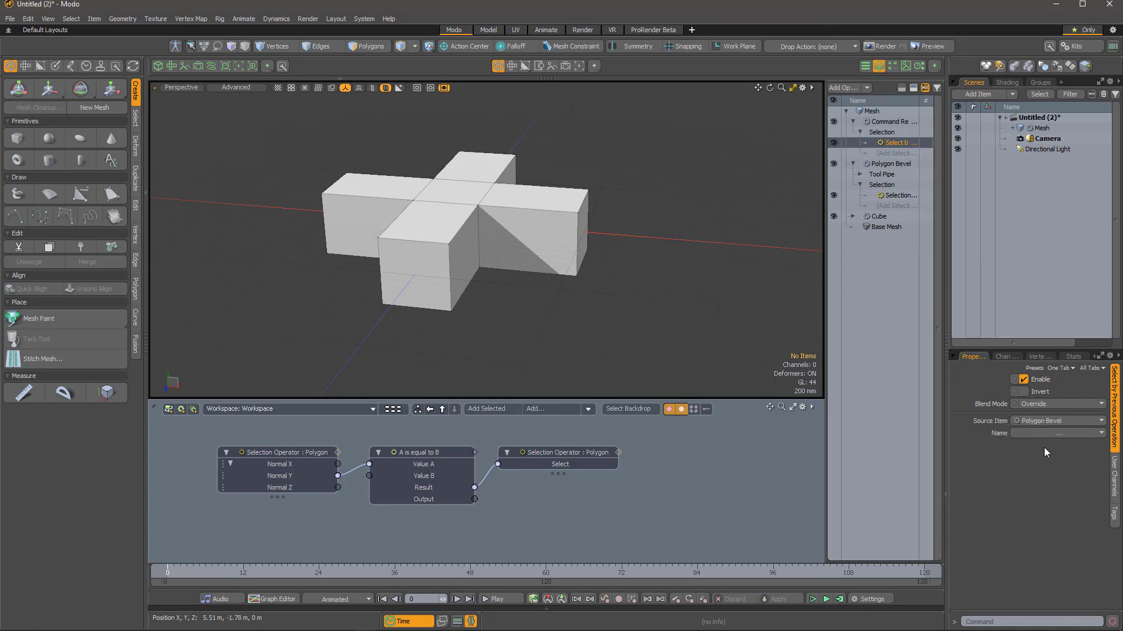
{"action": "left_click", "coordinate": [1063, 434]}
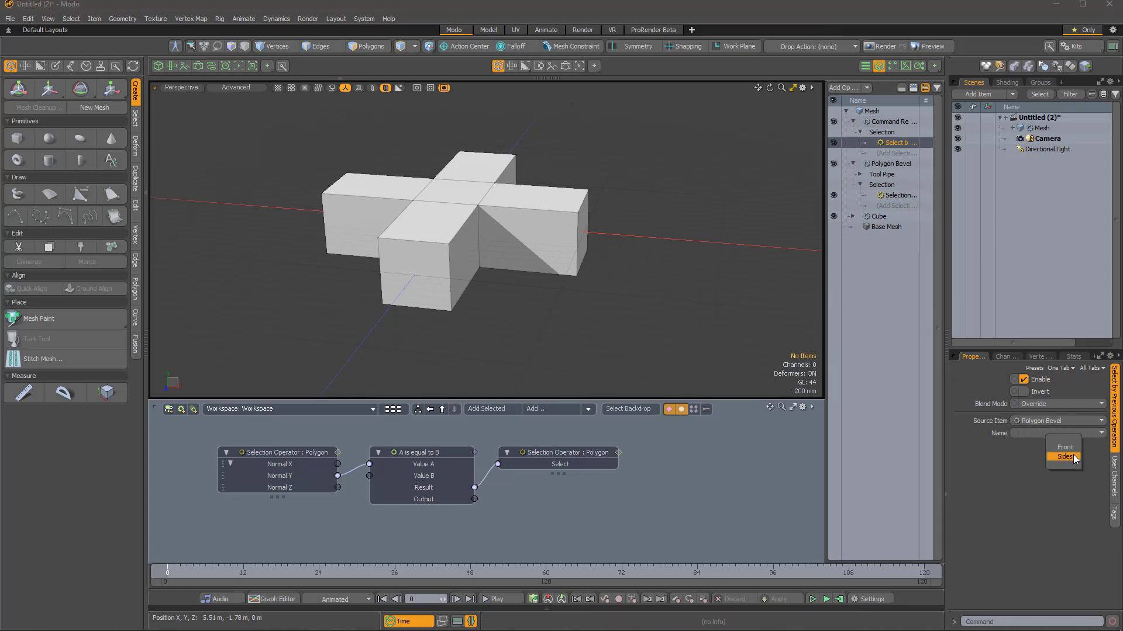
{"action": "left_click", "coordinate": [1065, 448]}
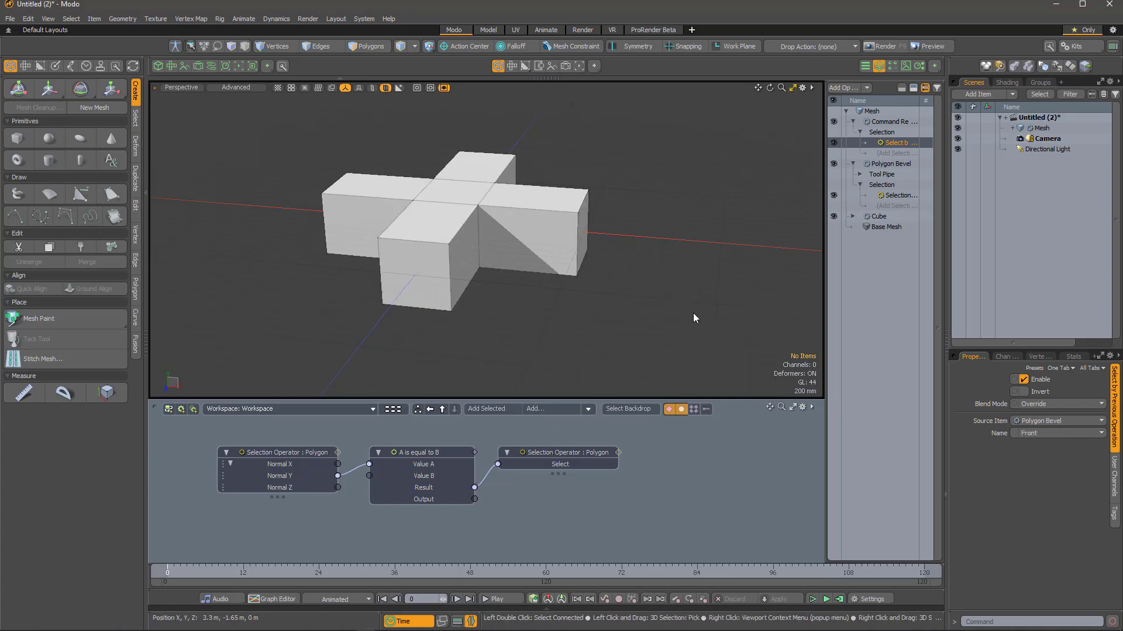
Add the polygon command region to the schematic as a node in an empty area below the selection nodes
{"action": "left_click_drag", "start_coordinate": [886, 123], "coordinate": [537, 521]}
{"action": "middle_click_drag", "start_coordinate": [680, 507], "coordinate": [758, 427]}
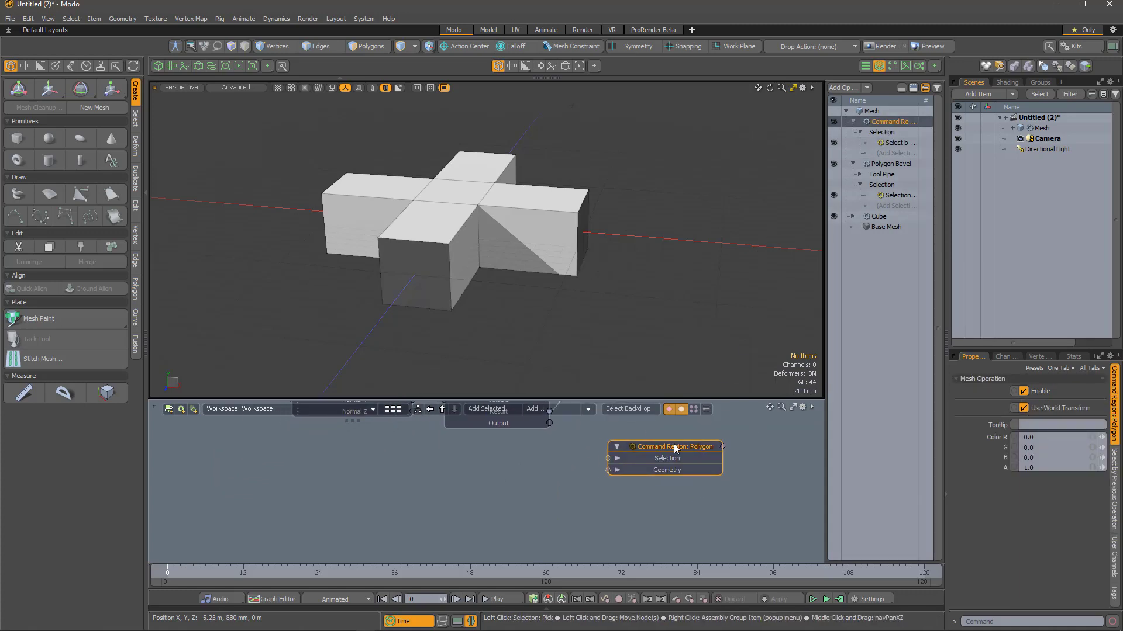
{"action": "left_click_drag", "start_coordinate": [674, 450], "coordinate": [350, 513]}
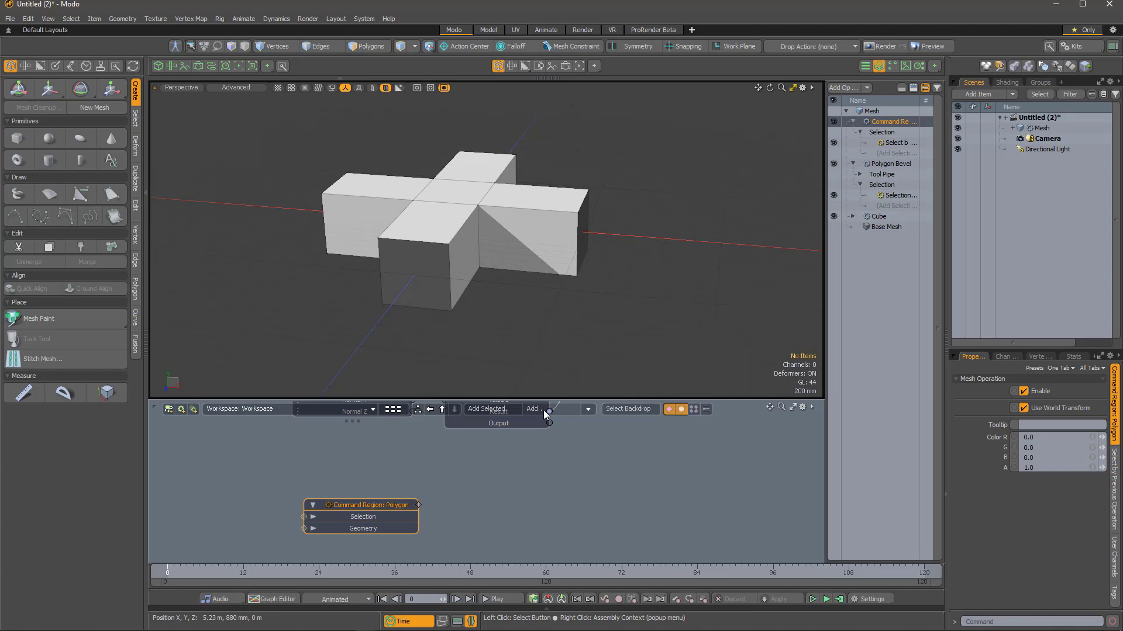
{"action": "scroll", "coordinate": [552, 424], "scroll_direction": "down", "scroll_amount": 2}
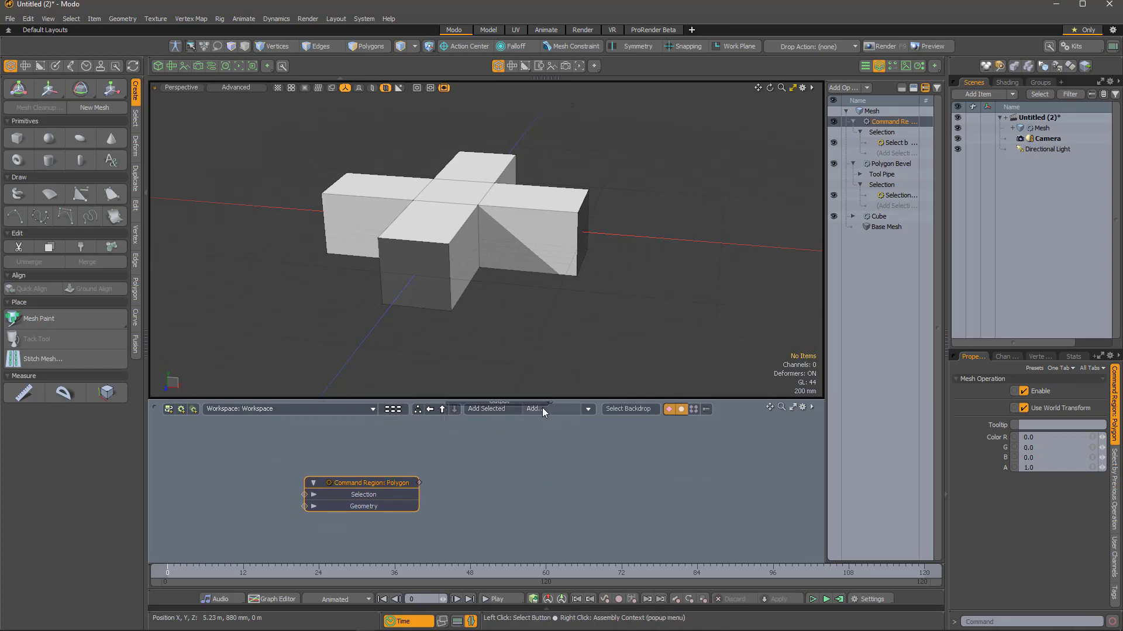
Add a Command Region Gesture node to the schematic and link the polygon command region to its Command Region input
{"action": "left_click", "coordinate": [542, 411]}
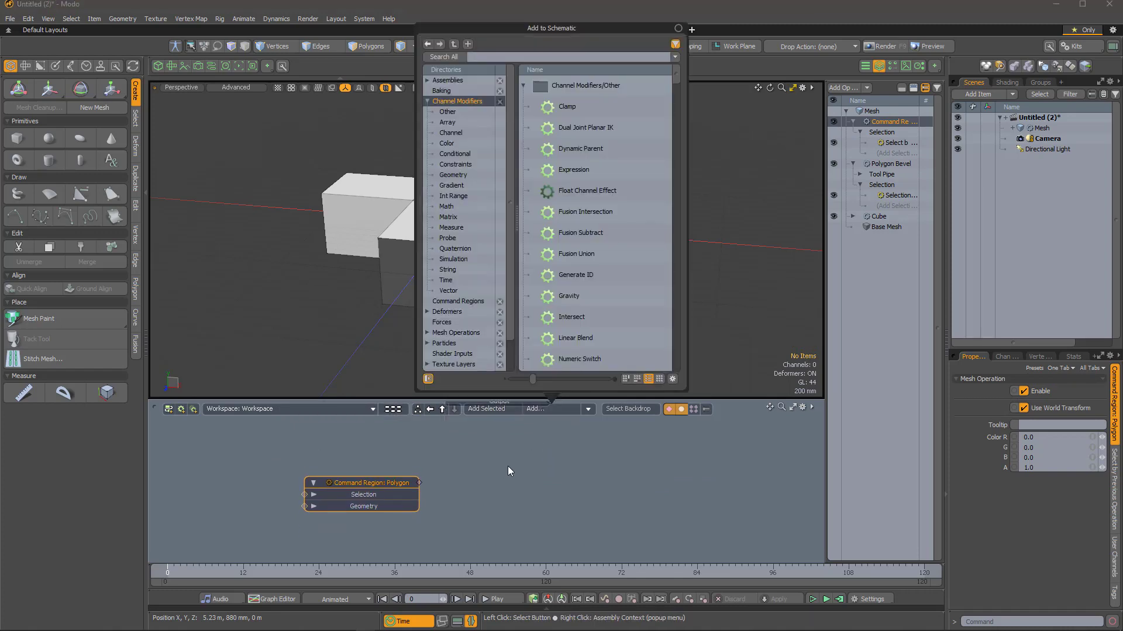
{"action": "type", "text": "gestur"}
{"action": "key", "text": "Return"}
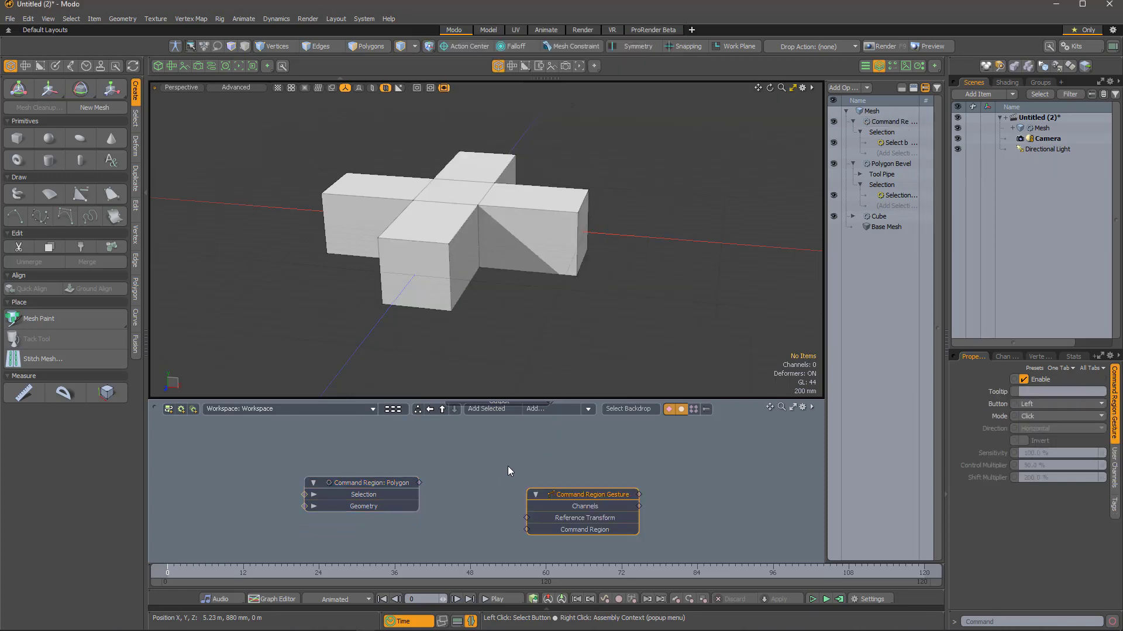
{"action": "left_click_drag", "start_coordinate": [568, 487], "coordinate": [533, 463]}
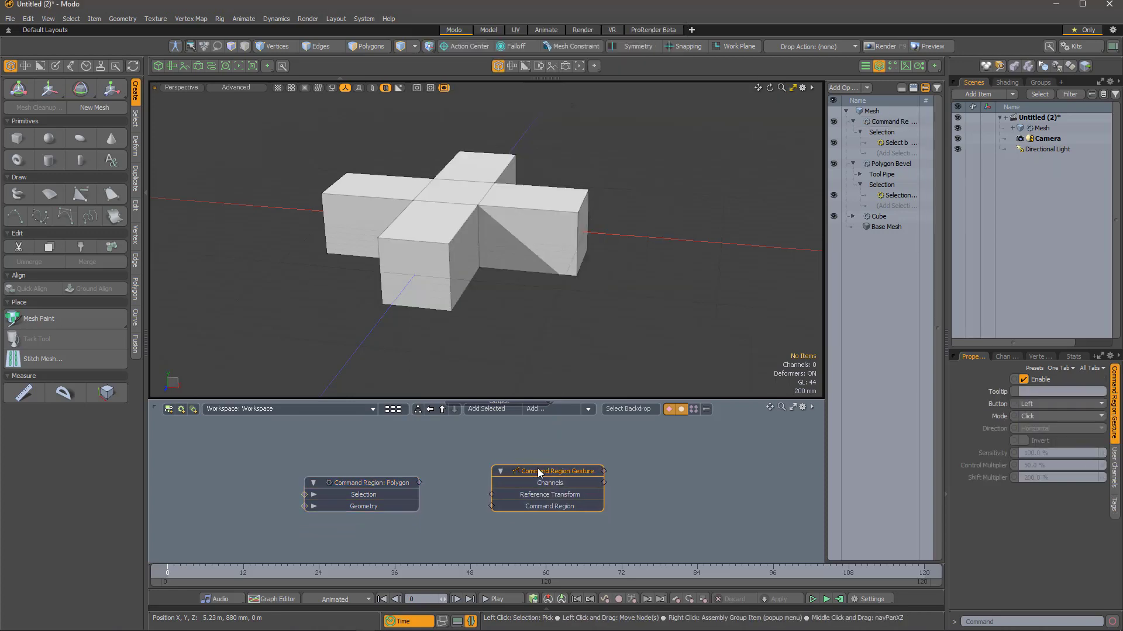
{"action": "left_click_drag", "start_coordinate": [419, 483], "coordinate": [500, 509]}
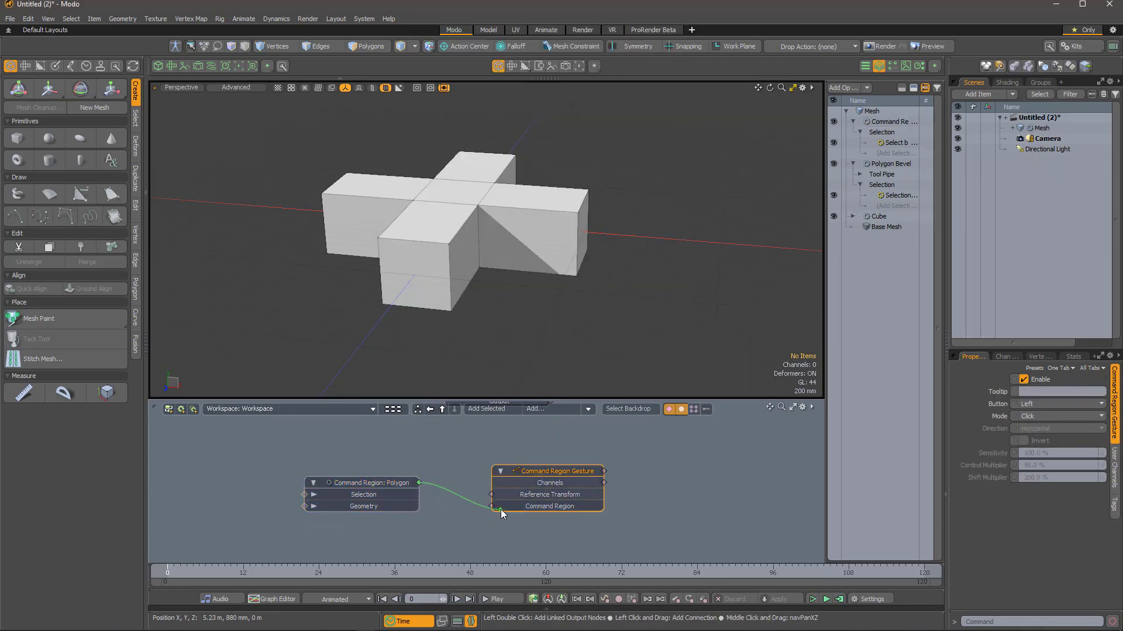
Add the Polygon Bevel's Shift channel to the schematic and link the gesture's Channels output to it
{"action": "left_click", "coordinate": [904, 165]}
{"action": "left_click_drag", "start_coordinate": [997, 427], "coordinate": [736, 460]}
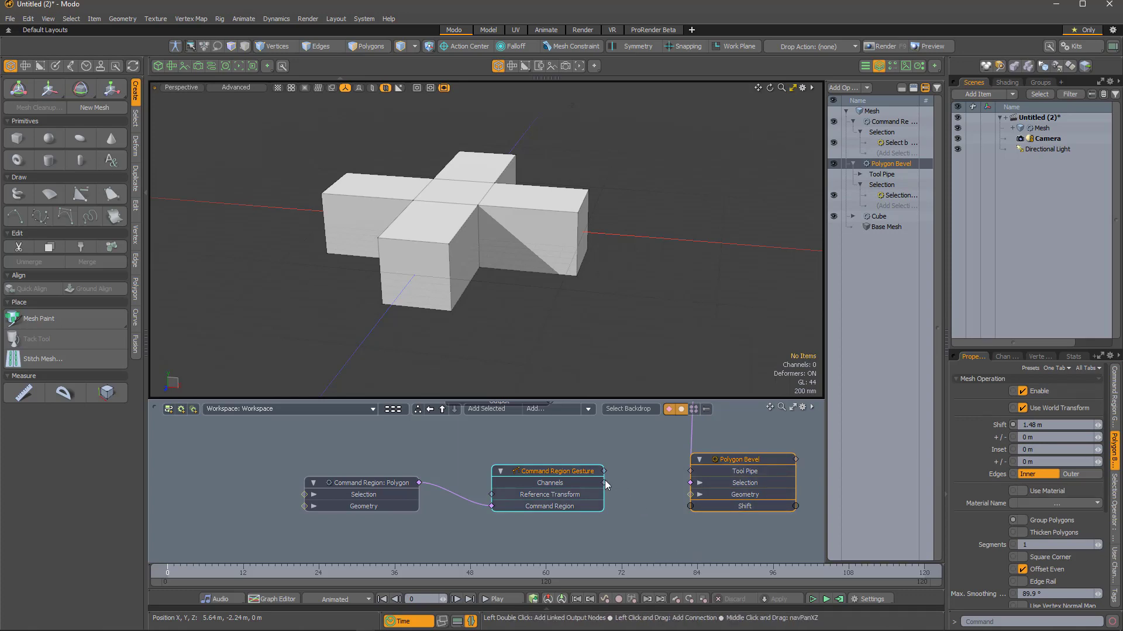
{"action": "left_click_drag", "start_coordinate": [691, 513], "coordinate": [690, 507]}
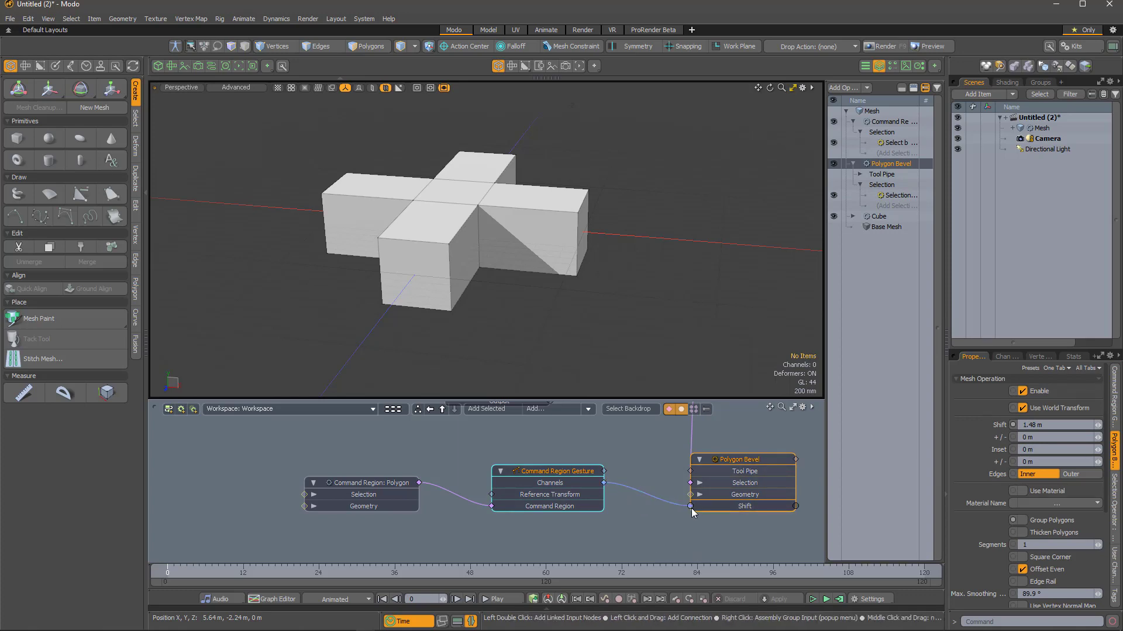
Set the Command Region Gesture's mode to Drag and try it on the bevel's end faces in the viewport
{"action": "left_click", "coordinate": [535, 472]}
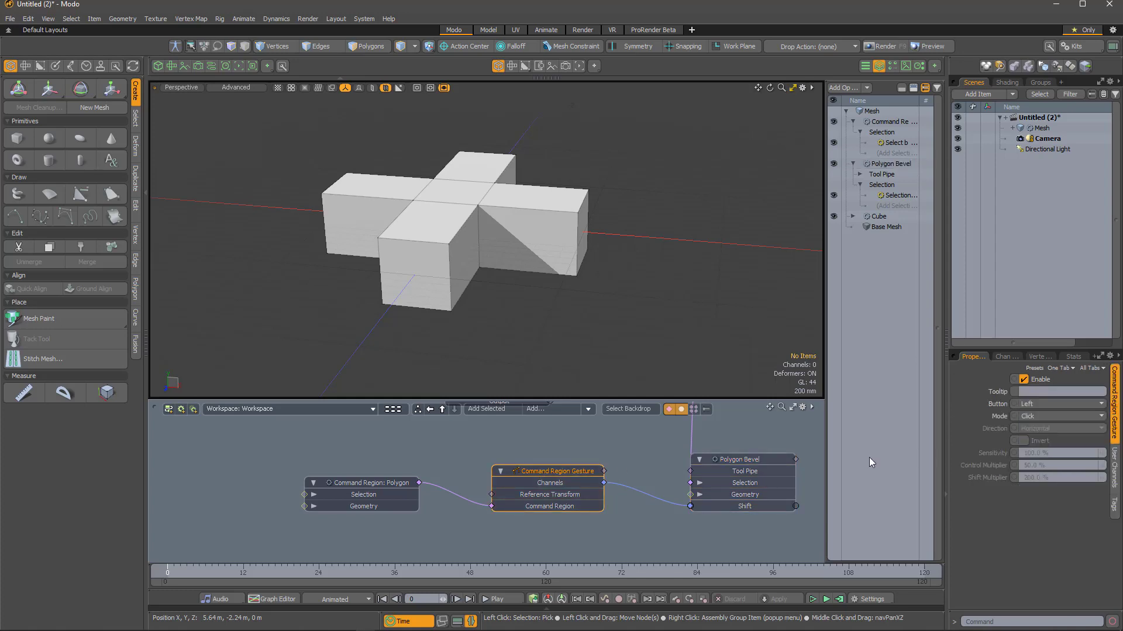
{"action": "left_click", "coordinate": [1054, 416]}
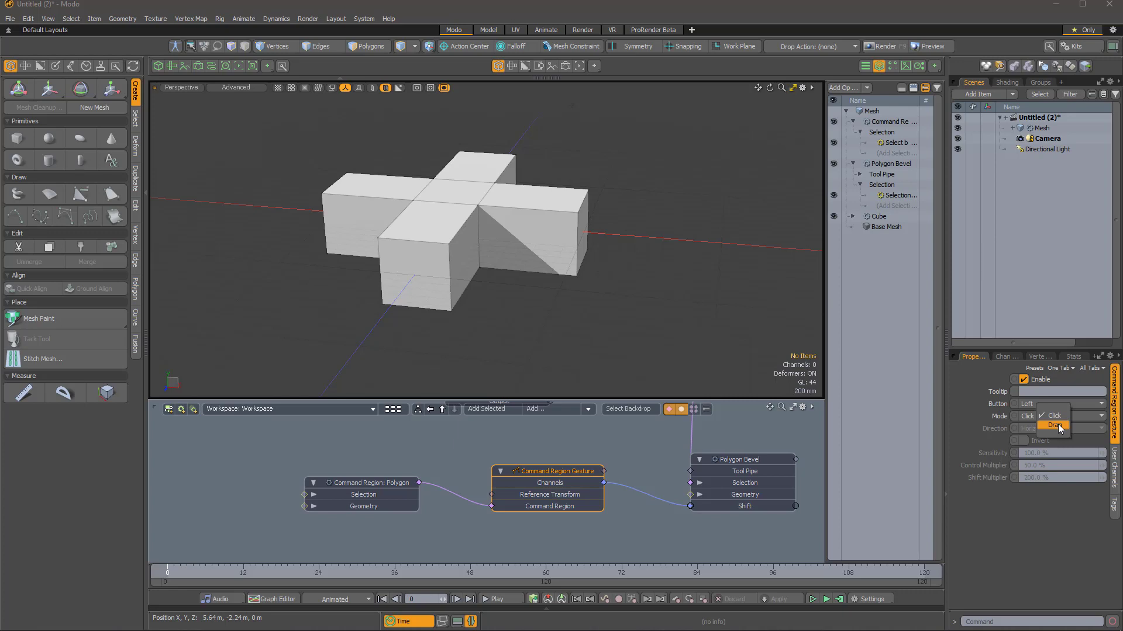
{"action": "left_click", "coordinate": [1055, 425]}
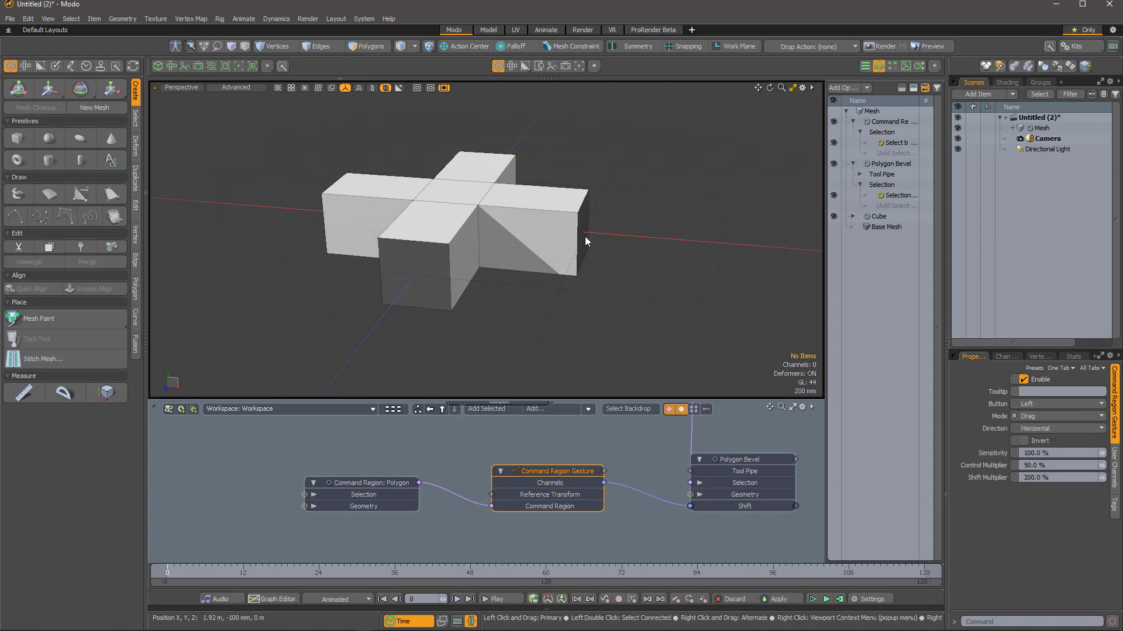
{"action": "left_click_drag", "start_coordinate": [584, 234], "coordinate": [383, 276]}
Turn on the Command Region tool from the setup controls and pull an end face outward to lengthen the arms
{"action": "left_click", "coordinate": [70, 65]}
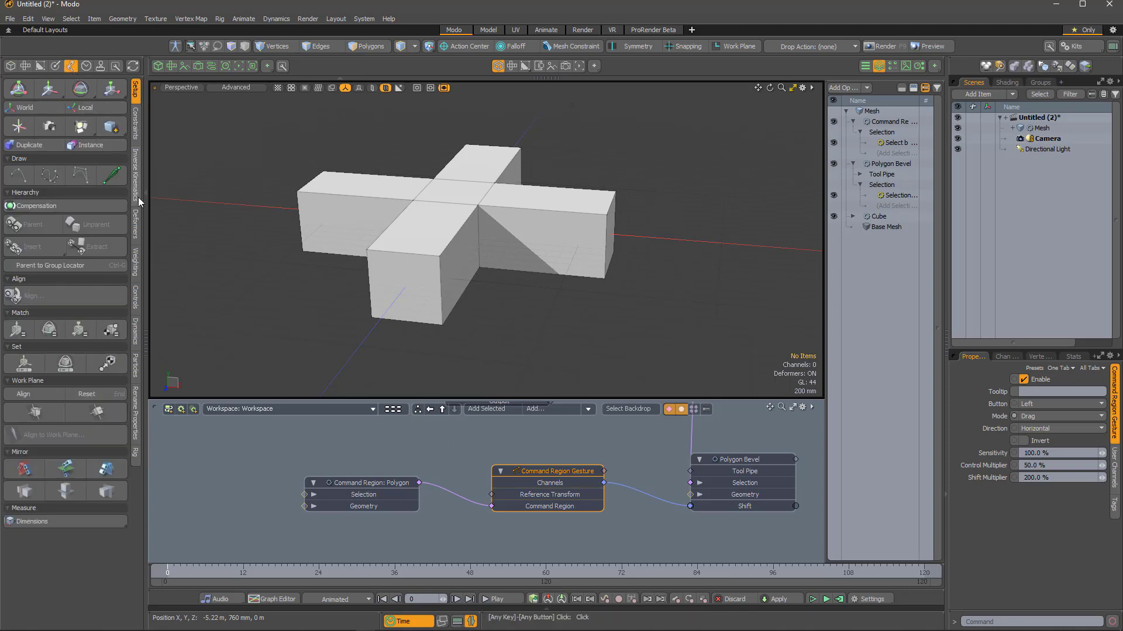
{"action": "left_click", "coordinate": [135, 297]}
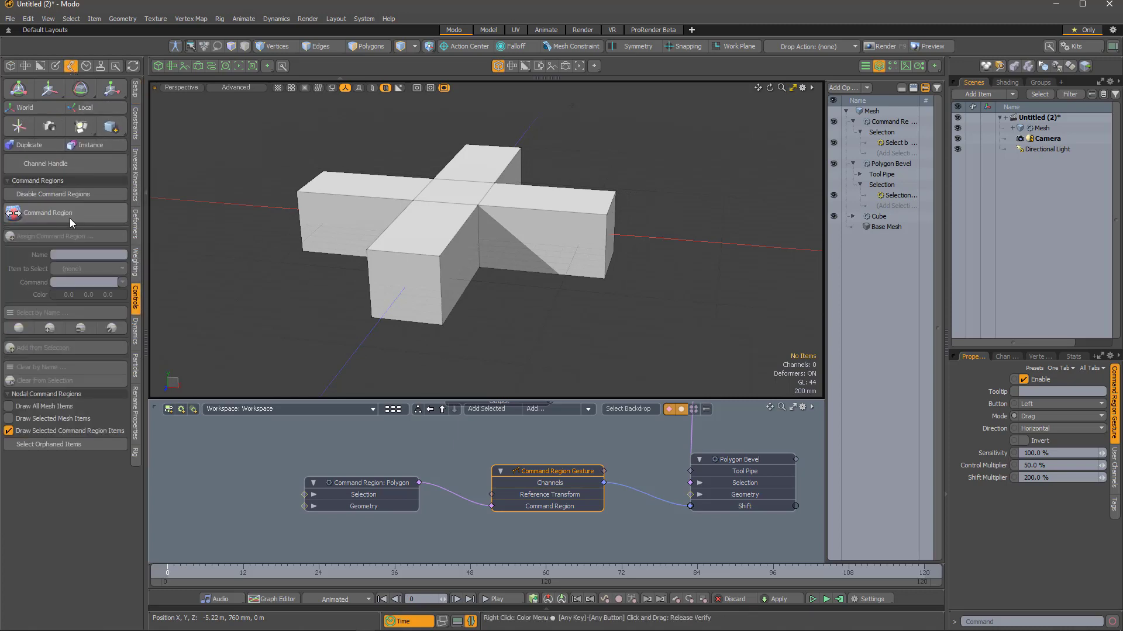
{"action": "left_click", "coordinate": [35, 215]}
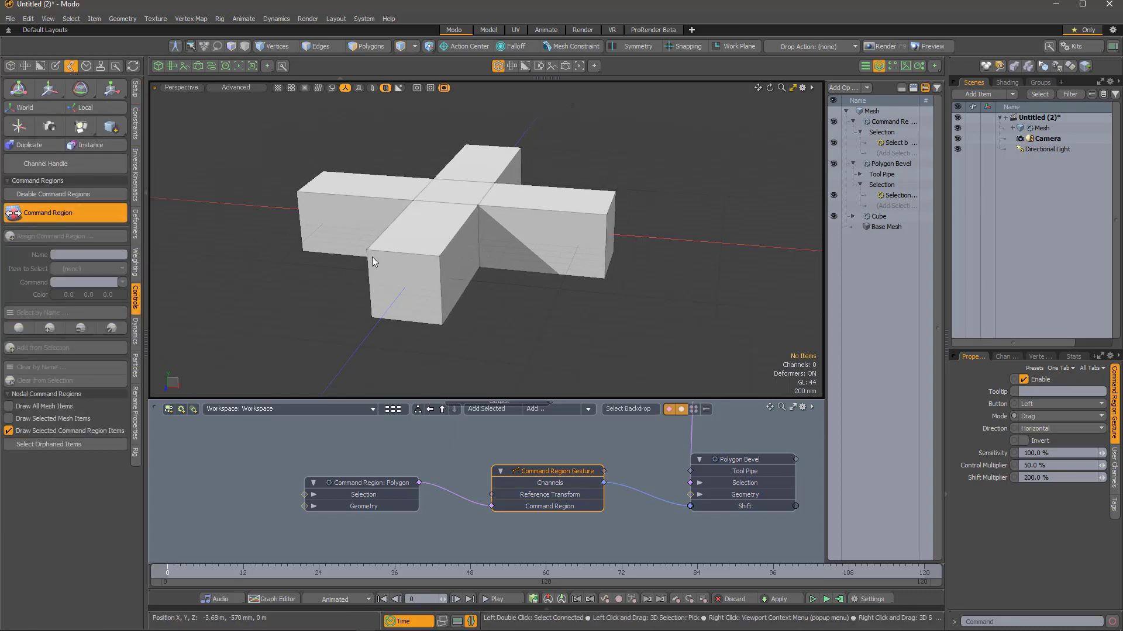
{"action": "left_click_drag", "start_coordinate": [615, 232], "coordinate": [649, 234]}
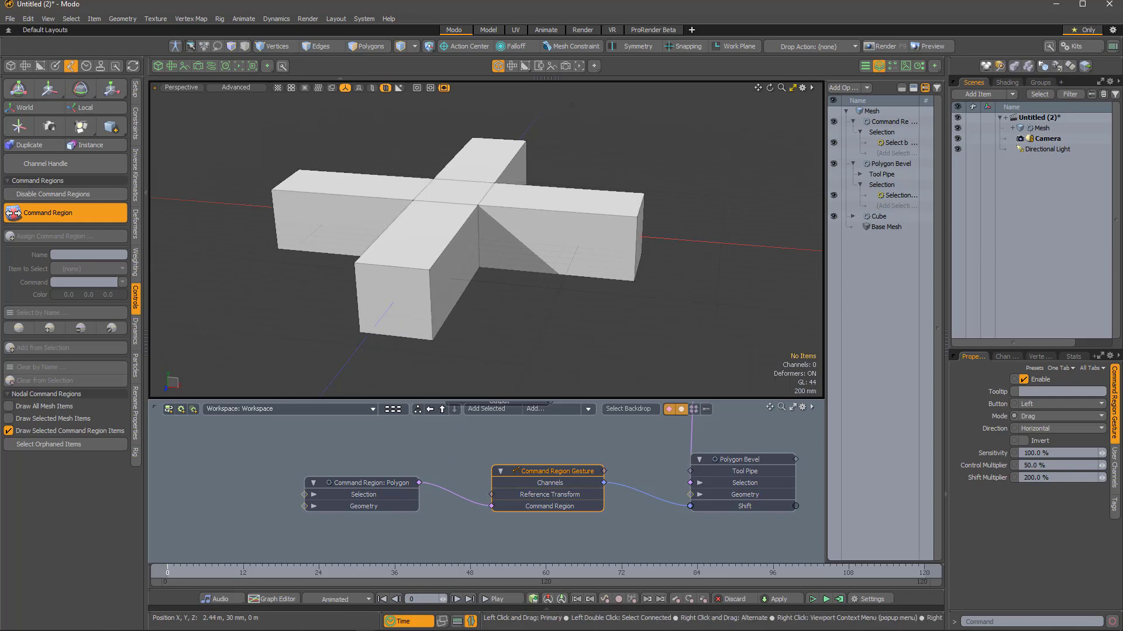
Set the polygon command region's green color value to 0.133 and pull the end faces inward to a shift of about 1.53 m
{"action": "left_click", "coordinate": [378, 482]}
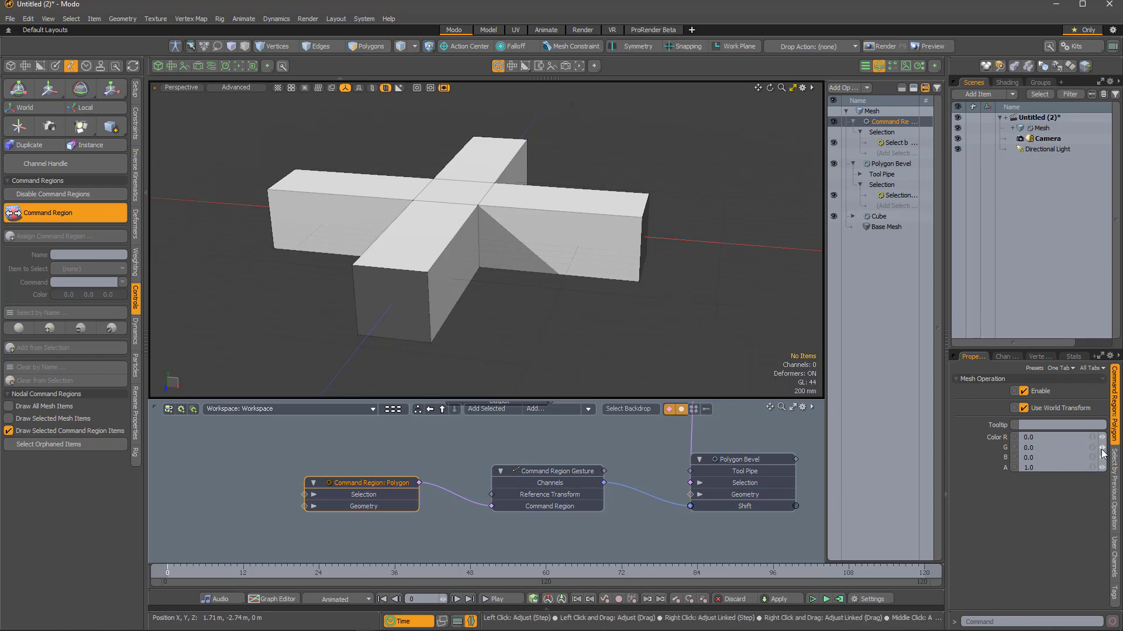
{"action": "left_click_drag", "start_coordinate": [1102, 449], "coordinate": [1109, 449]}
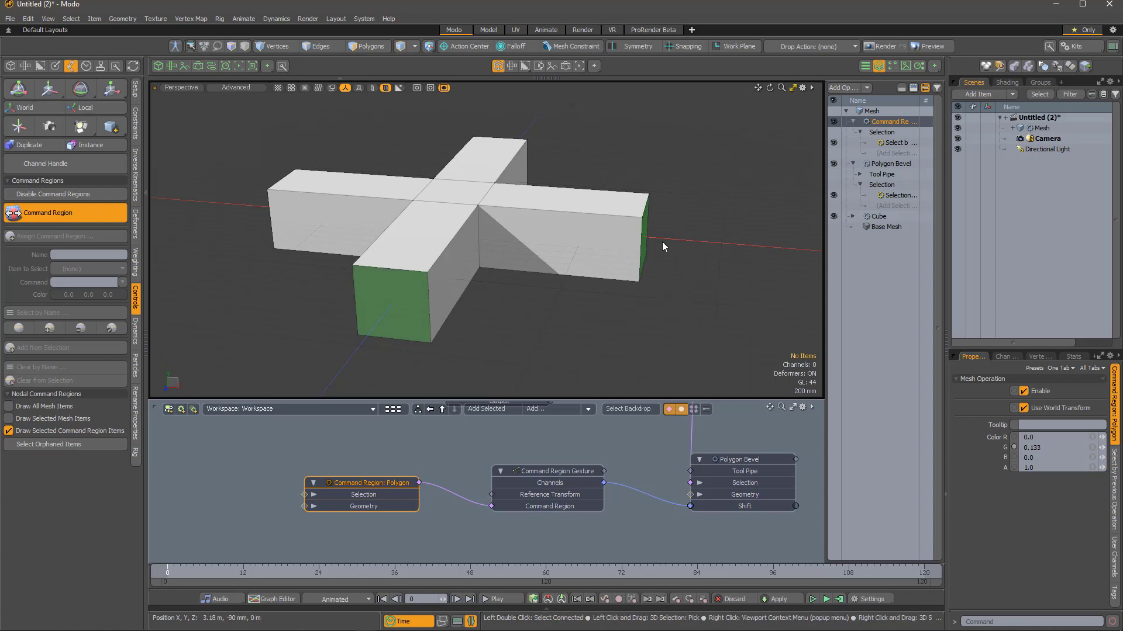
{"action": "left_click_drag", "start_coordinate": [645, 234], "coordinate": [493, 267]}
{"action": "mouse_move", "coordinate": [398, 276]}
{"action": "left_mouse_down"}
{"action": "mouse_move", "coordinate": [423, 276]}
{"action": "mouse_move", "coordinate": [387, 276]}
{"action": "left_mouse_up"}
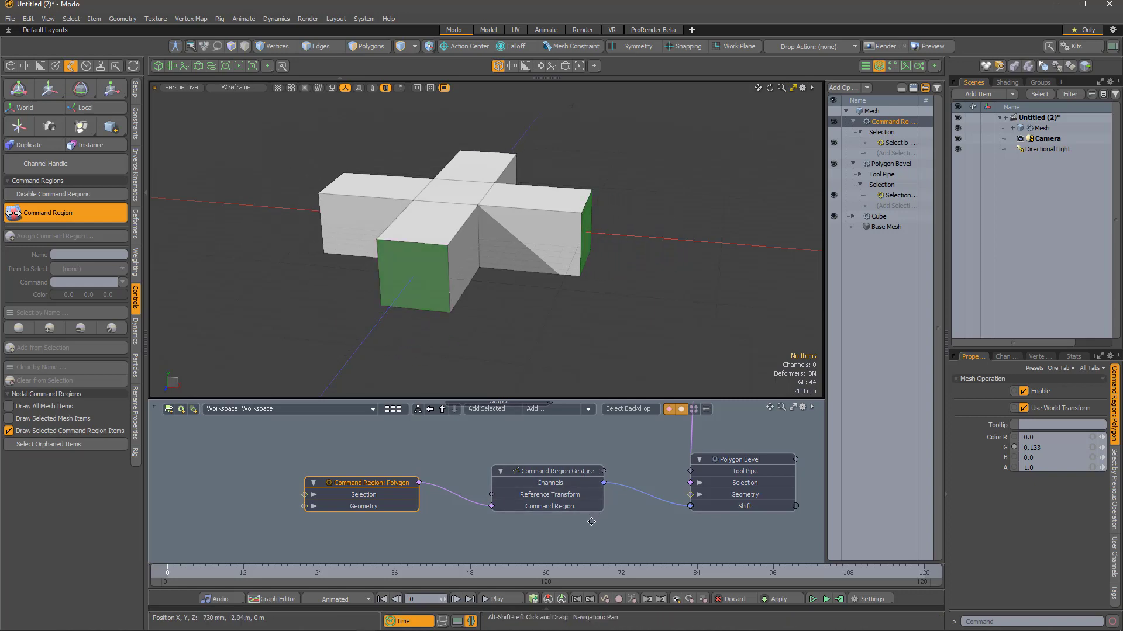
Add the Polygon Bevel's Inset channel to the schematic and link a second Command Region Gesture to the polygon command region
{"action": "left_click_drag", "start_coordinate": [591, 521], "coordinate": [594, 487], "text": "alt+shift"}
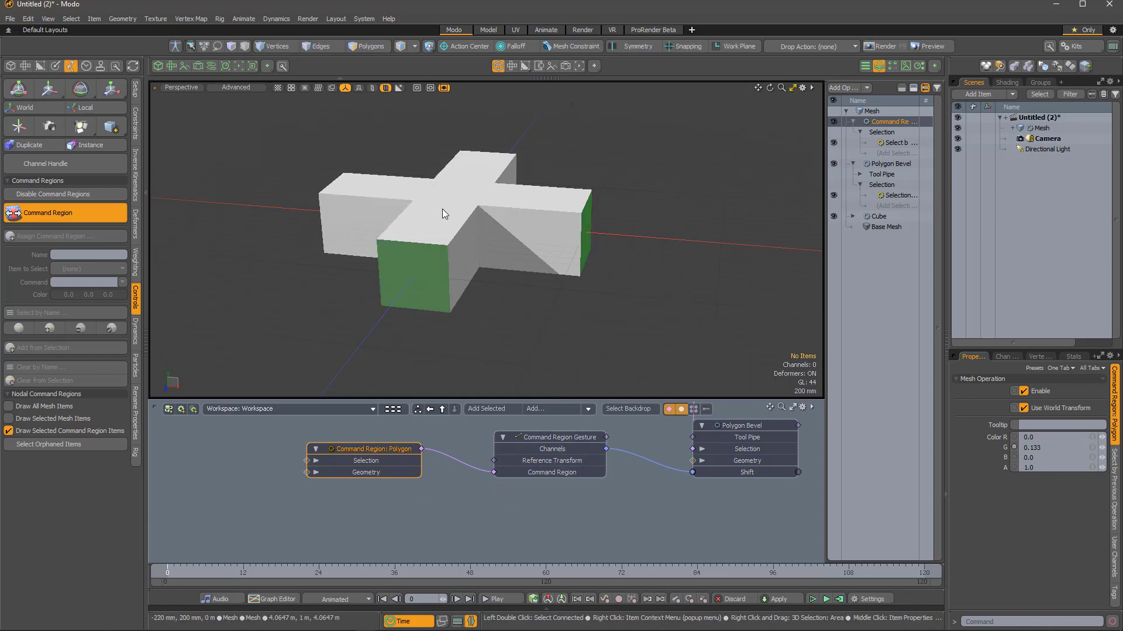
{"action": "left_click", "coordinate": [889, 164]}
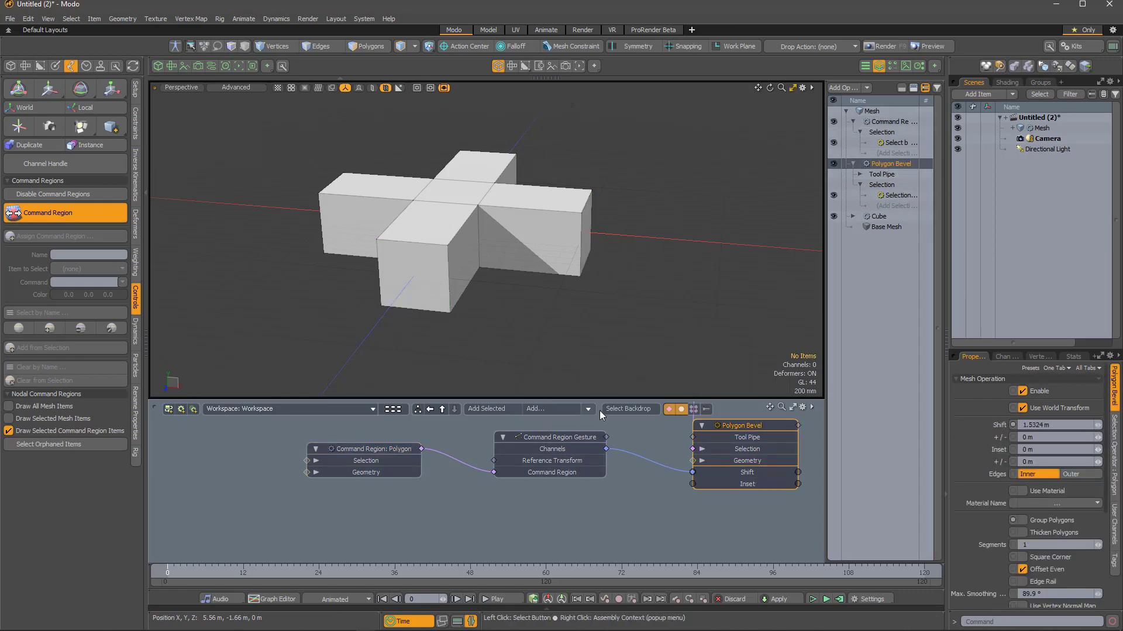
{"action": "left_click", "coordinate": [535, 410]}
{"action": "type", "text": "gesture"}
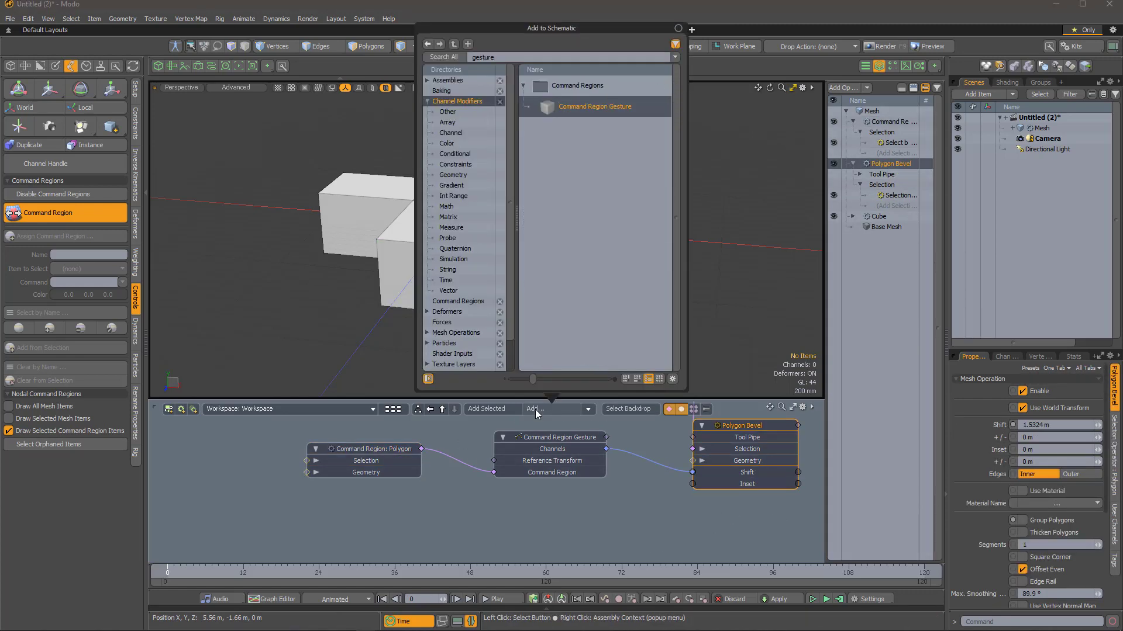
{"action": "key", "text": "Return"}
{"action": "left_click_drag", "start_coordinate": [521, 545], "coordinate": [482, 531]}
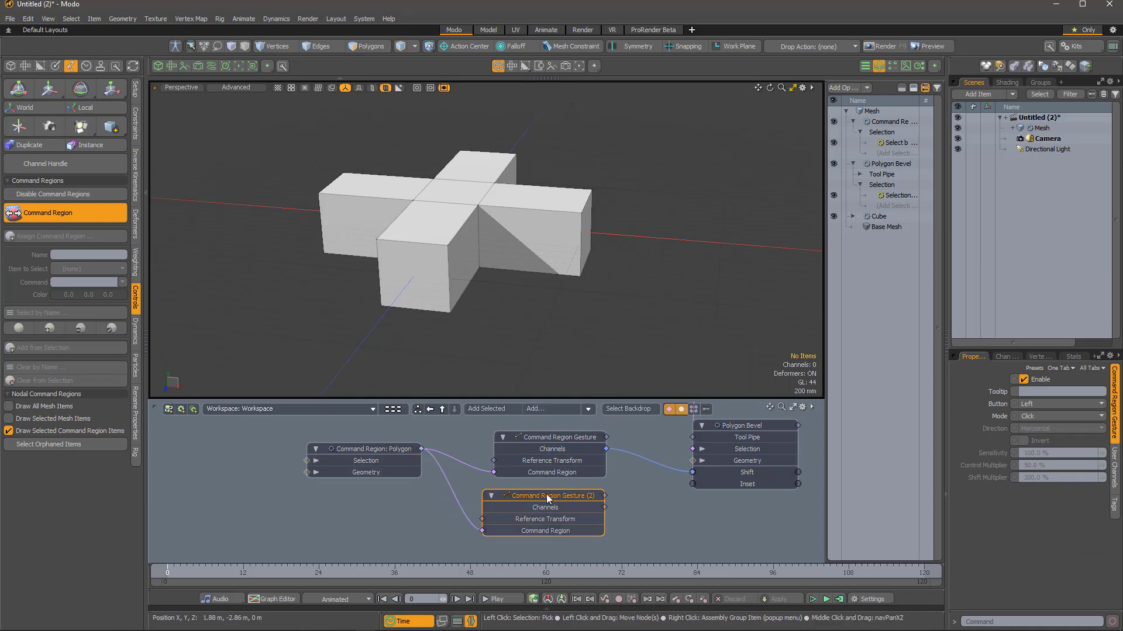
Set the second gesture to the Right mouse option in Drag mode and link its Channels output to the bevel's Inset
{"action": "left_click", "coordinate": [1044, 403]}
{"action": "left_click", "coordinate": [1046, 419]}
{"action": "left_click", "coordinate": [1047, 419]}
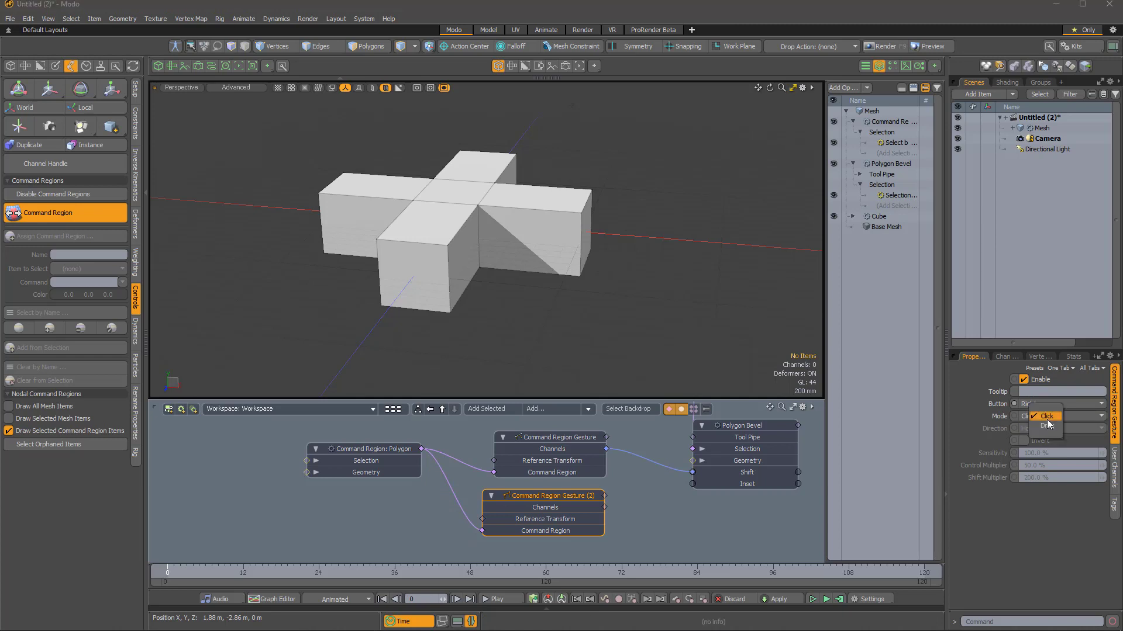
{"action": "left_click", "coordinate": [1047, 429]}
{"action": "left_click_drag", "start_coordinate": [605, 508], "coordinate": [696, 489]}
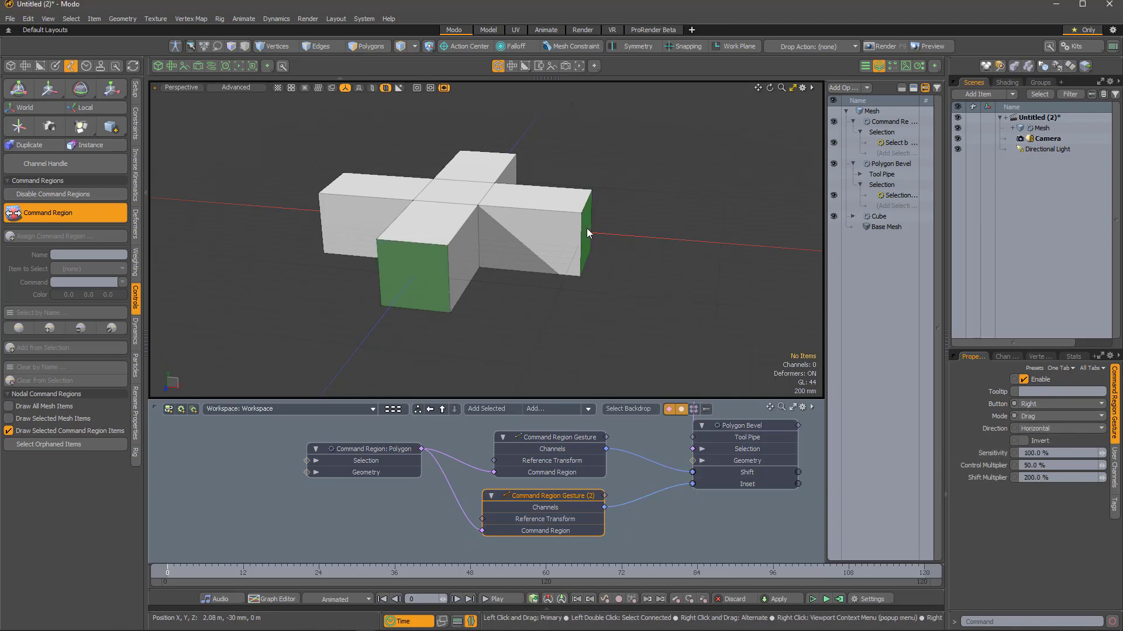
Use both gestures on the end face to adjust the bevel to about -170 mm inset and 1.42 m shift
{"action": "mouse_move", "coordinate": [589, 235]}
{"action": "right_mouse_down"}
{"action": "mouse_move", "coordinate": [561, 237]}
{"action": "mouse_move", "coordinate": [643, 237]}
{"action": "mouse_move", "coordinate": [576, 236]}
{"action": "mouse_move", "coordinate": [591, 234]}
{"action": "right_mouse_up"}
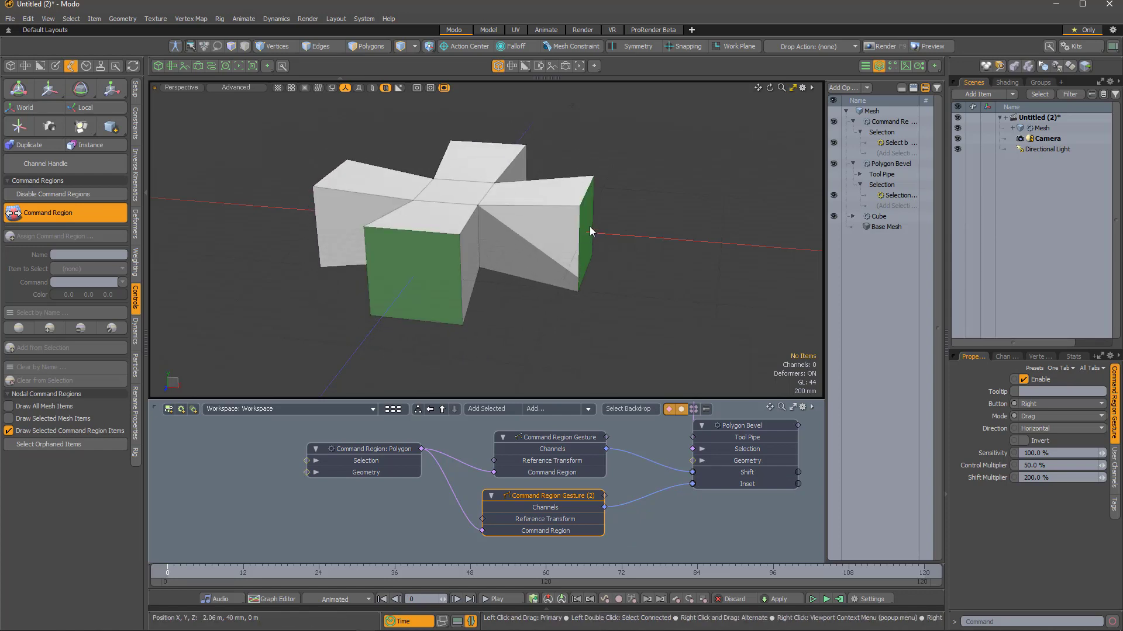
{"action": "mouse_move", "coordinate": [592, 233]}
{"action": "left_mouse_down"}
{"action": "mouse_move", "coordinate": [618, 233]}
{"action": "mouse_move", "coordinate": [586, 233]}
{"action": "left_mouse_up"}
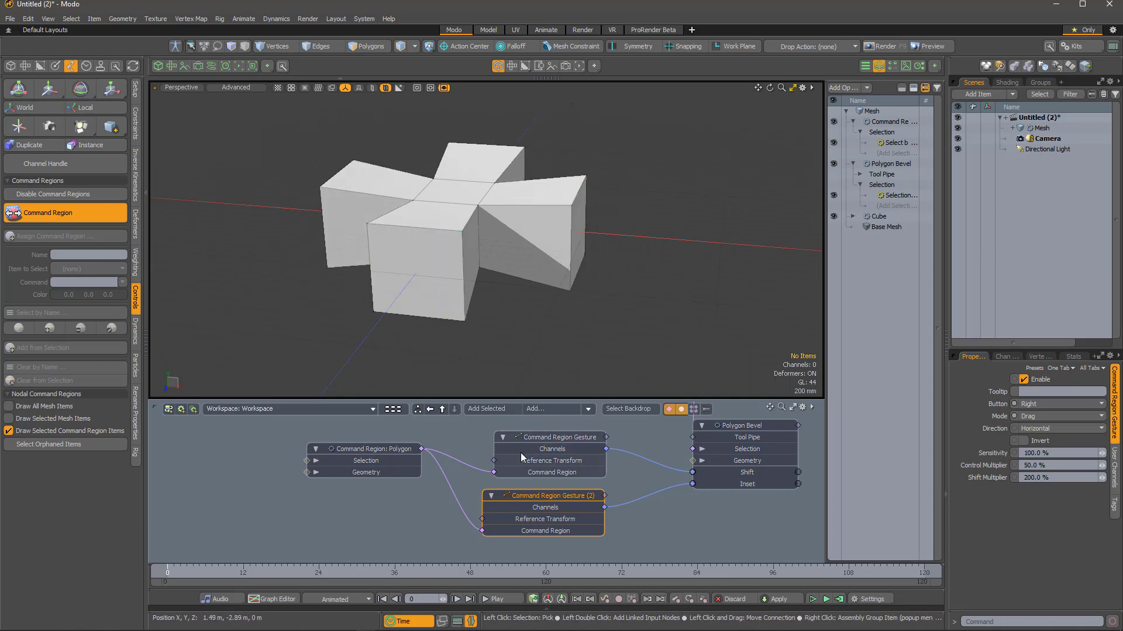
Add the Polygon Bevel's Segments channel to its node in the schematic
{"action": "left_click_drag", "start_coordinate": [629, 524], "coordinate": [600, 459], "text": "alt+shift"}
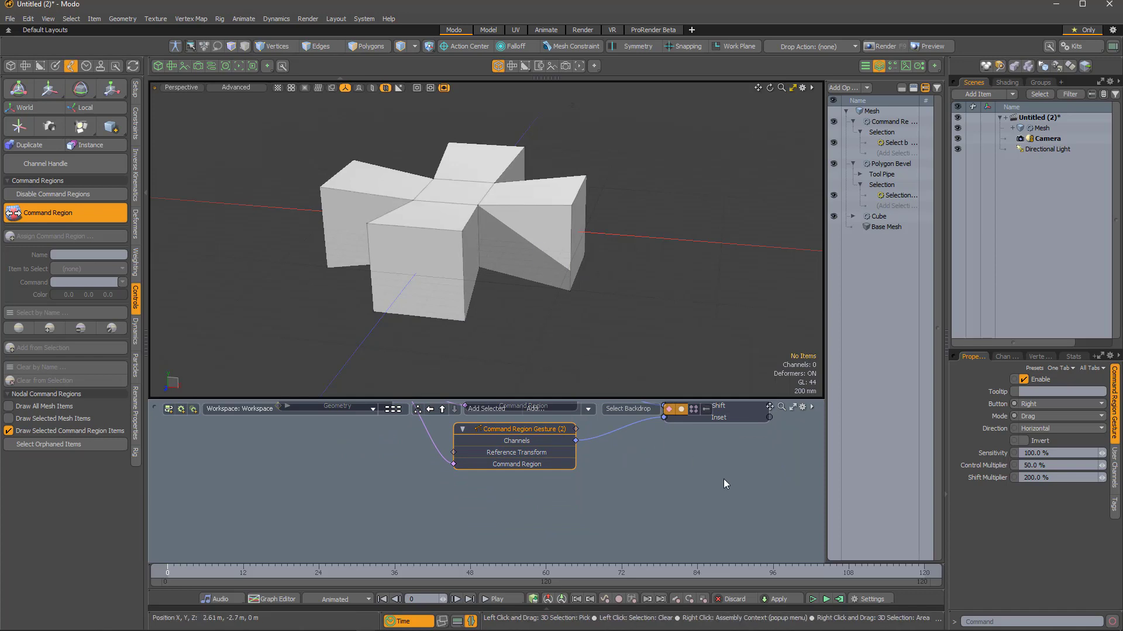
{"action": "left_click_drag", "start_coordinate": [694, 413], "coordinate": [692, 442], "text": "alt+shift"}
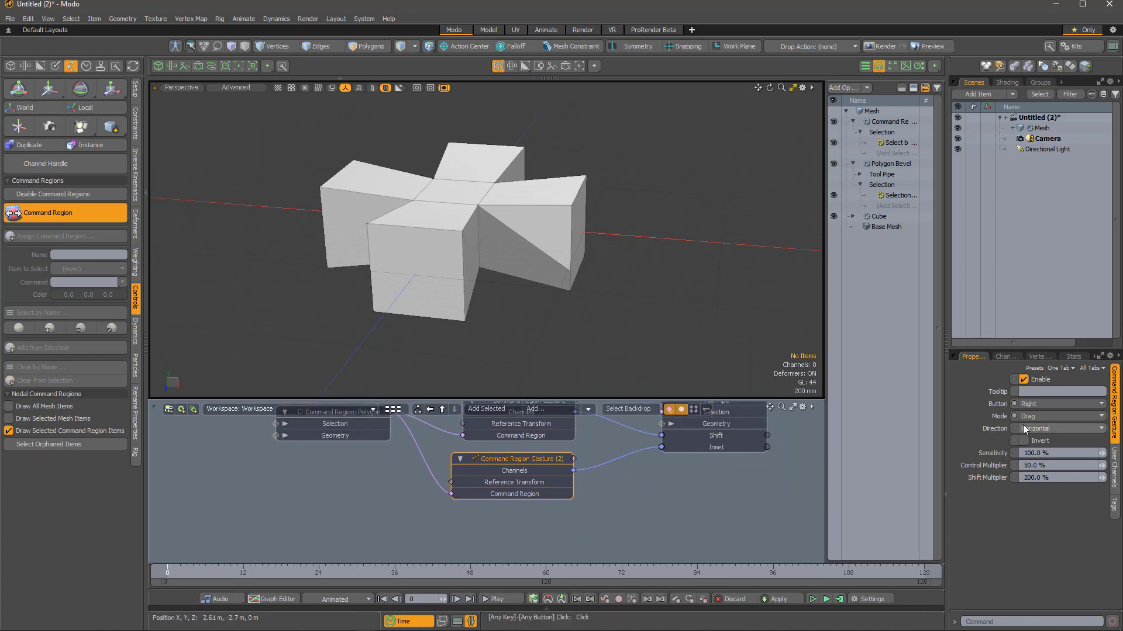
{"action": "left_click", "coordinate": [887, 165]}
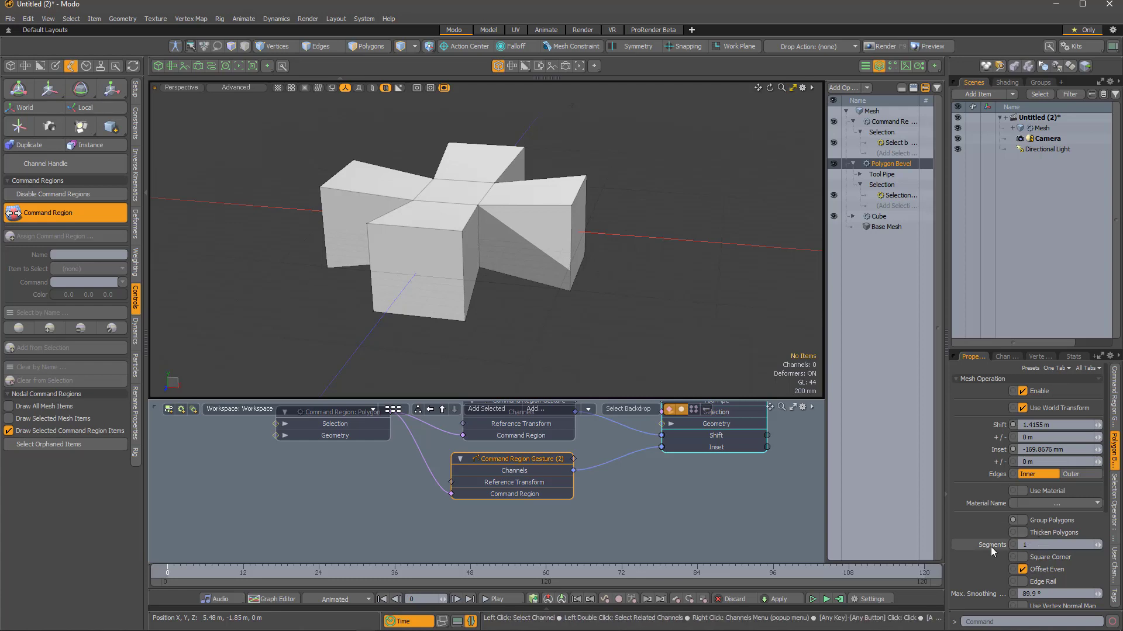
{"action": "left_click_drag", "start_coordinate": [990, 546], "coordinate": [715, 485]}
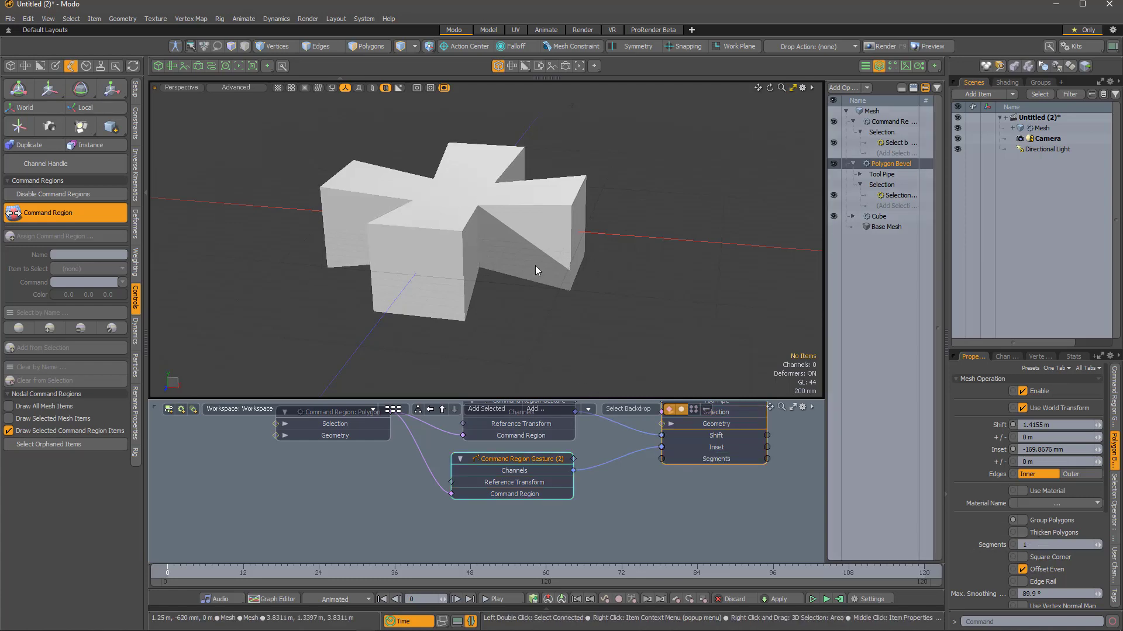
Add a second Command Region: Polygon operation above the first one and place it in the schematic below the existing nodes
{"action": "left_click", "coordinate": [848, 89]}
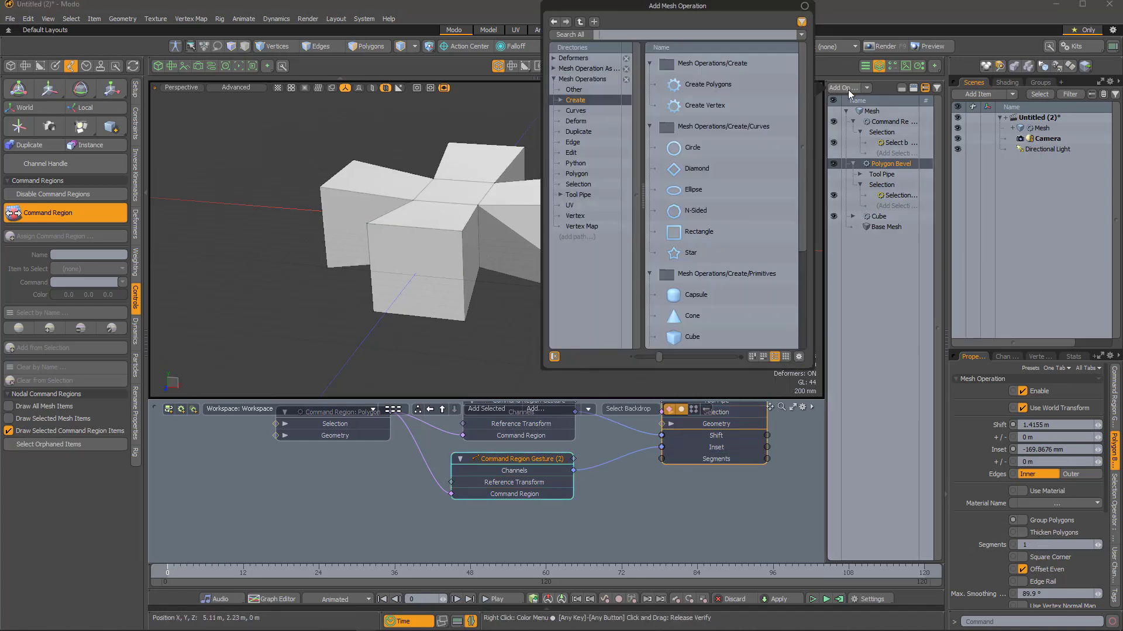
{"action": "type", "text": "comma"}
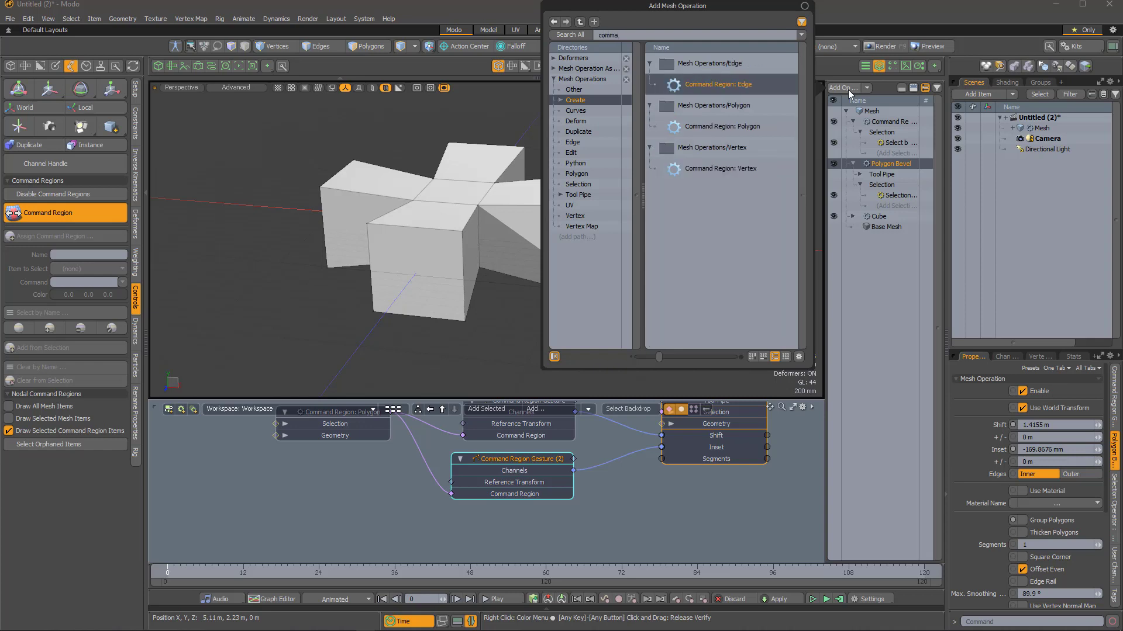
{"action": "double_click", "coordinate": [731, 127]}
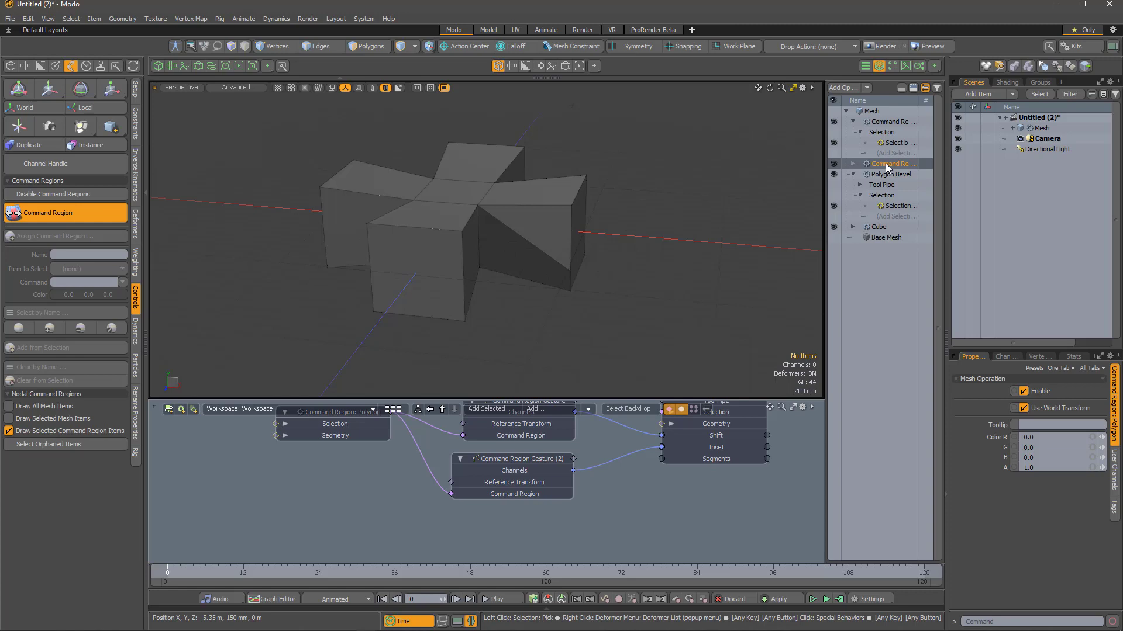
{"action": "left_click_drag", "start_coordinate": [887, 168], "coordinate": [307, 524]}
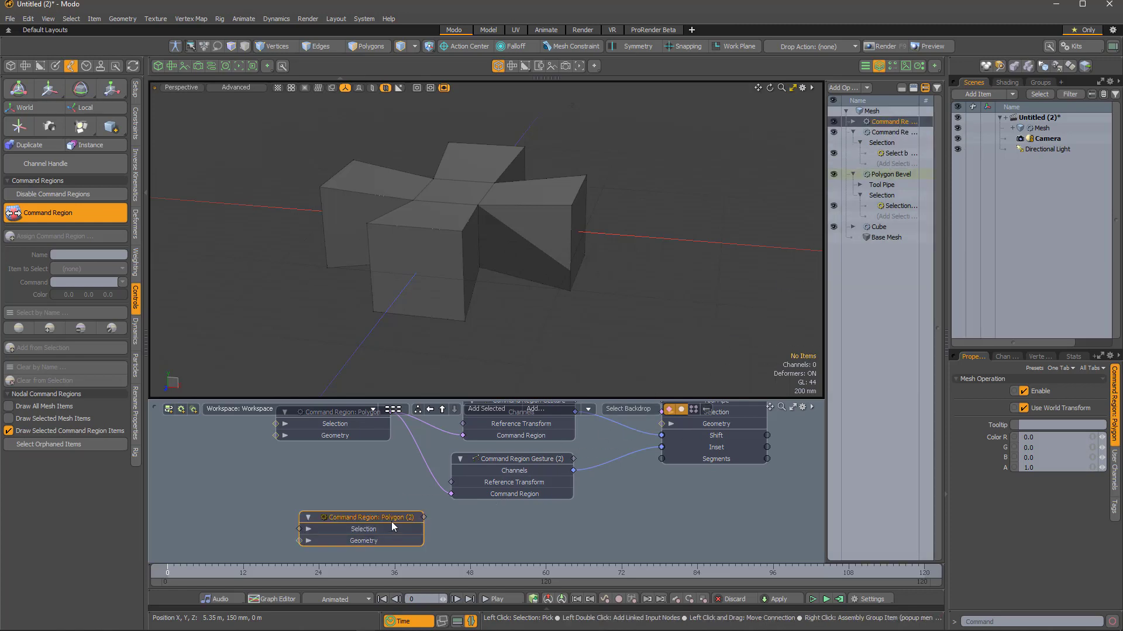
Add a third Command Region Gesture beside the second polygon command region and link that region into the gesture's Command Region input
{"action": "left_click_drag", "start_coordinate": [385, 521], "coordinate": [361, 521]}
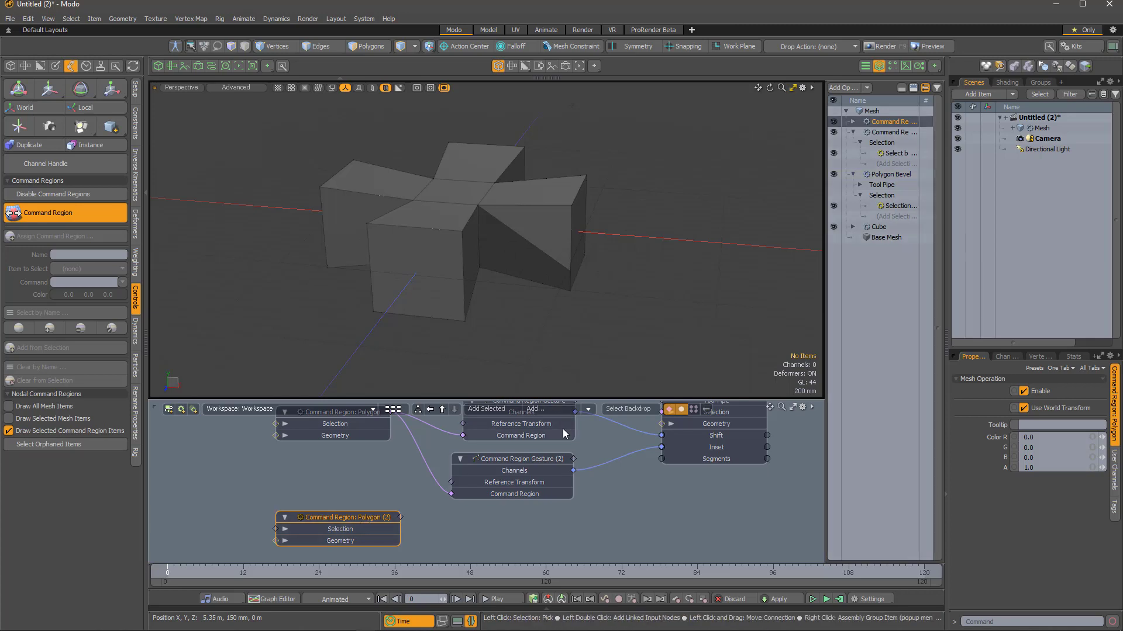
{"action": "left_click_drag", "start_coordinate": [587, 449], "coordinate": [513, 459], "text": "alt"}
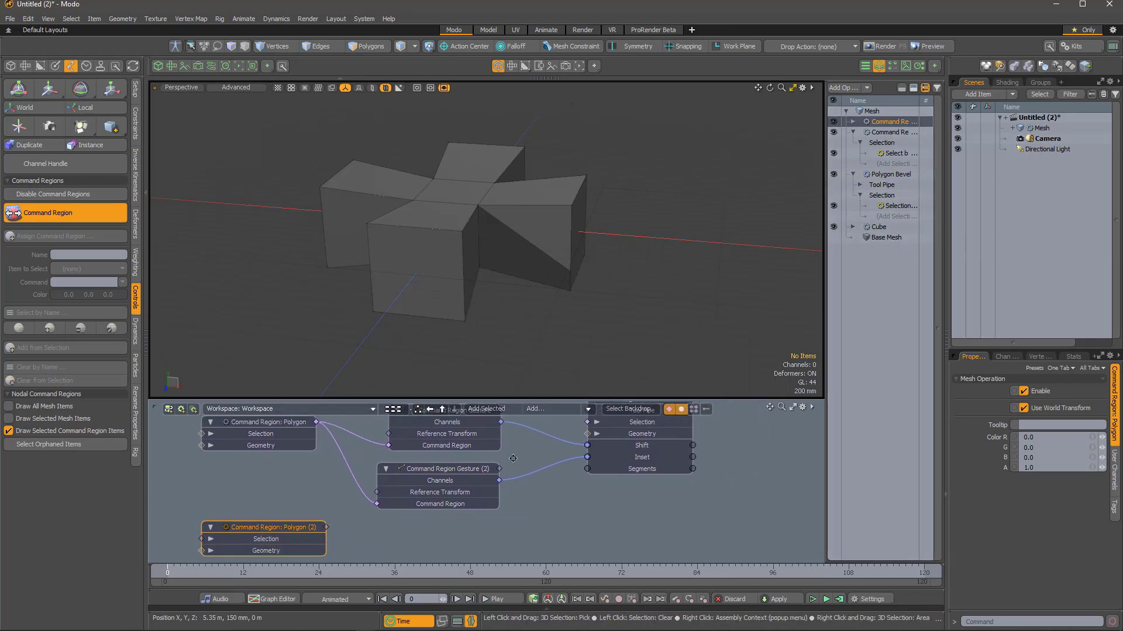
{"action": "left_click", "coordinate": [542, 409]}
{"action": "type", "text": "gesture"}
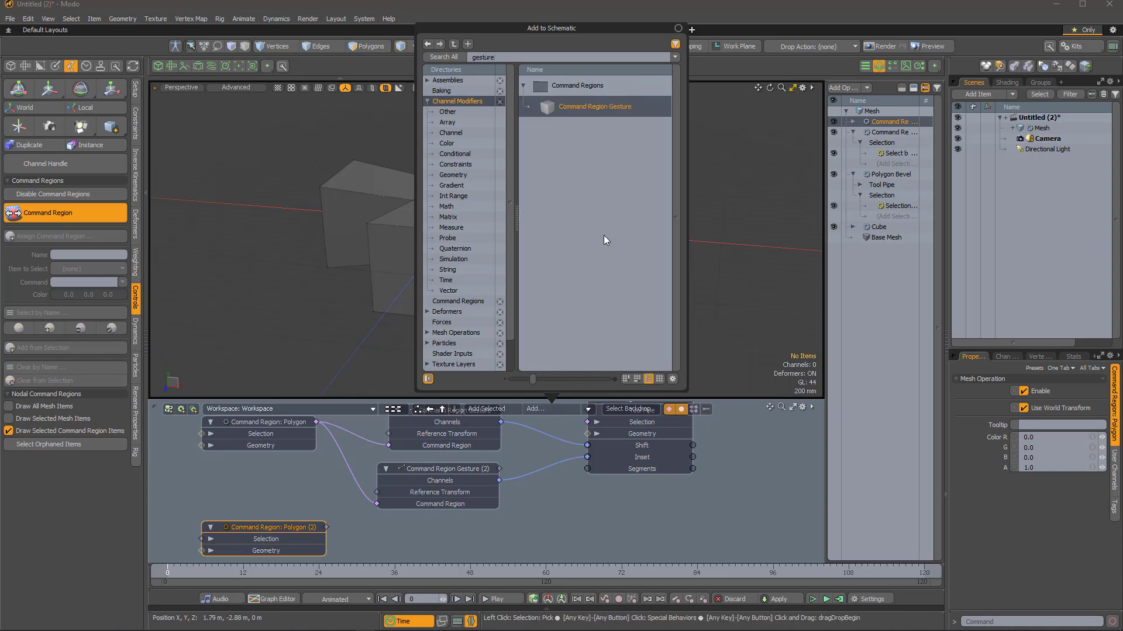
{"action": "double_click", "coordinate": [591, 108]}
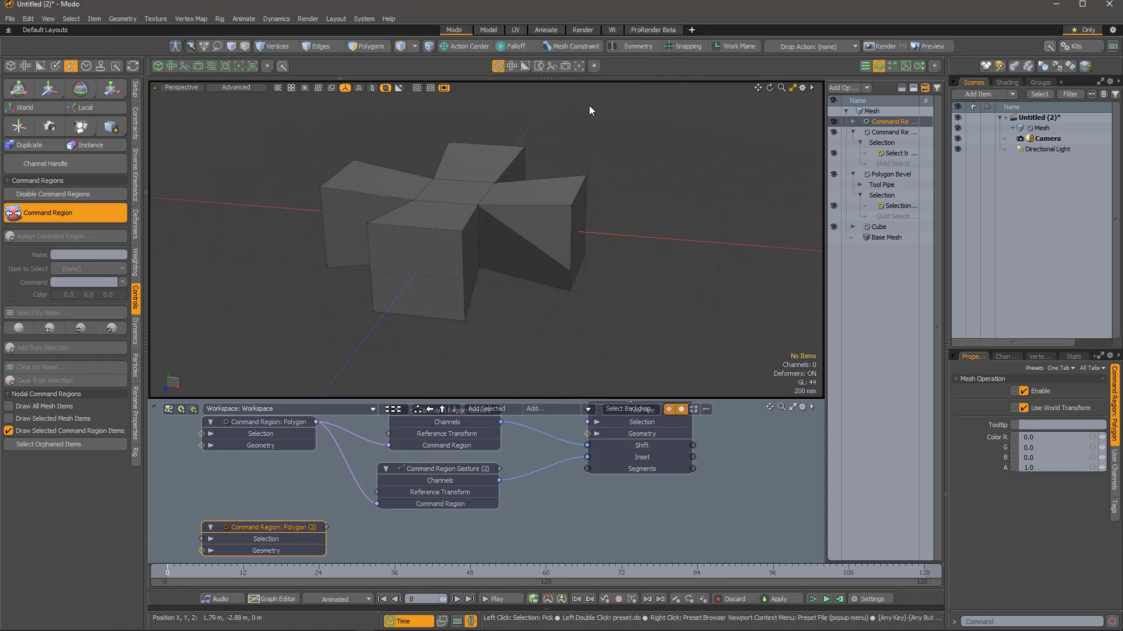
{"action": "left_click_drag", "start_coordinate": [556, 440], "coordinate": [467, 547]}
{"action": "middle_click_drag", "start_coordinate": [573, 513], "coordinate": [588, 489]}
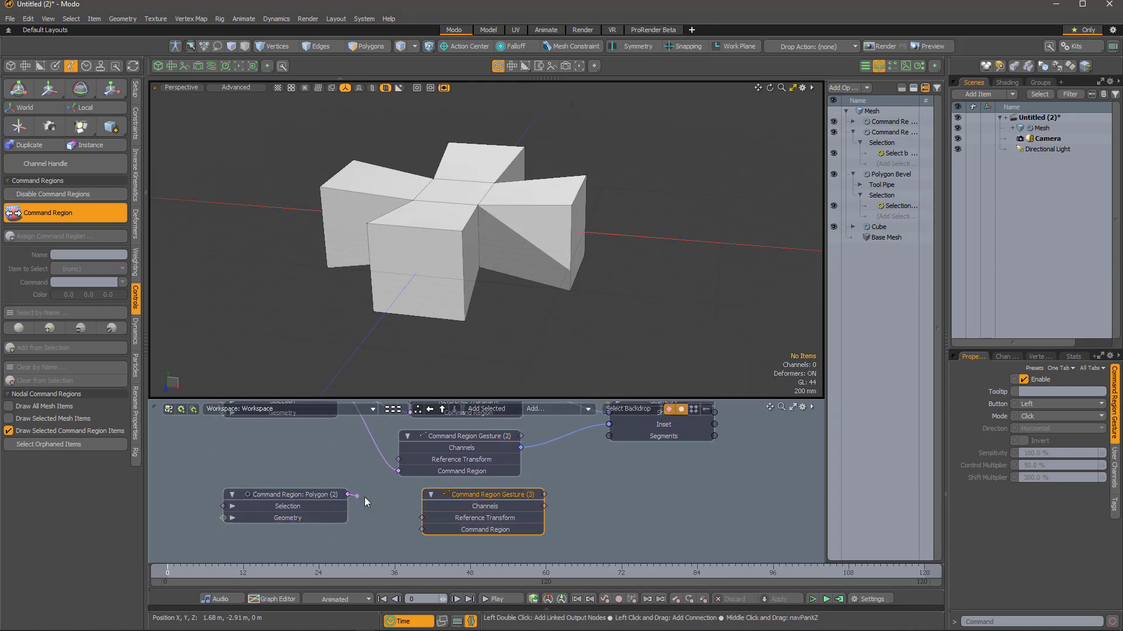
{"action": "left_click_drag", "start_coordinate": [416, 544], "coordinate": [422, 530]}
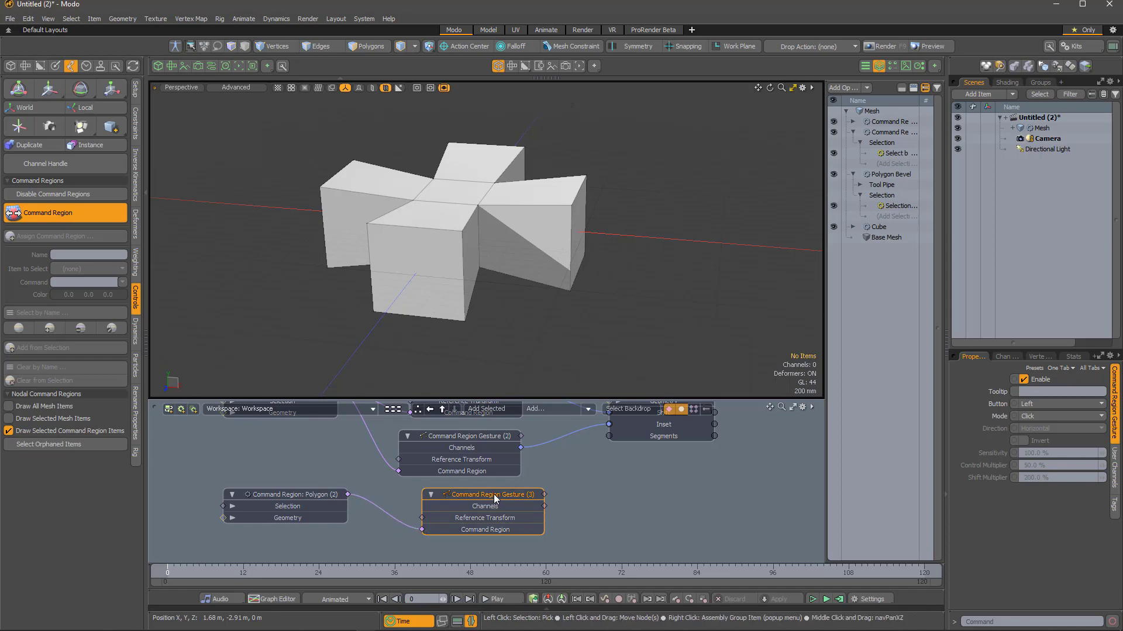
Set the third gesture to Drag mode, link its Channels output to the bevel's Segments, and use it on the mesh to increase the segments
{"action": "left_click", "coordinate": [1049, 415]}
{"action": "left_click", "coordinate": [1059, 425]}
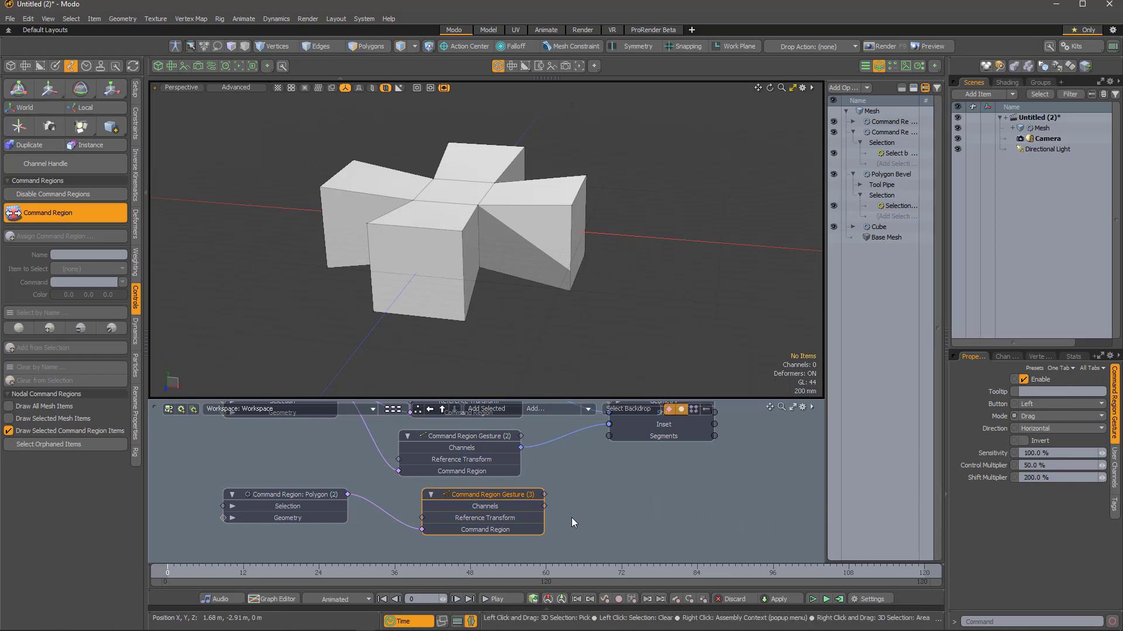
{"action": "left_click_drag", "start_coordinate": [600, 458], "coordinate": [609, 437]}
{"action": "left_click_drag", "start_coordinate": [534, 234], "coordinate": [588, 234]}
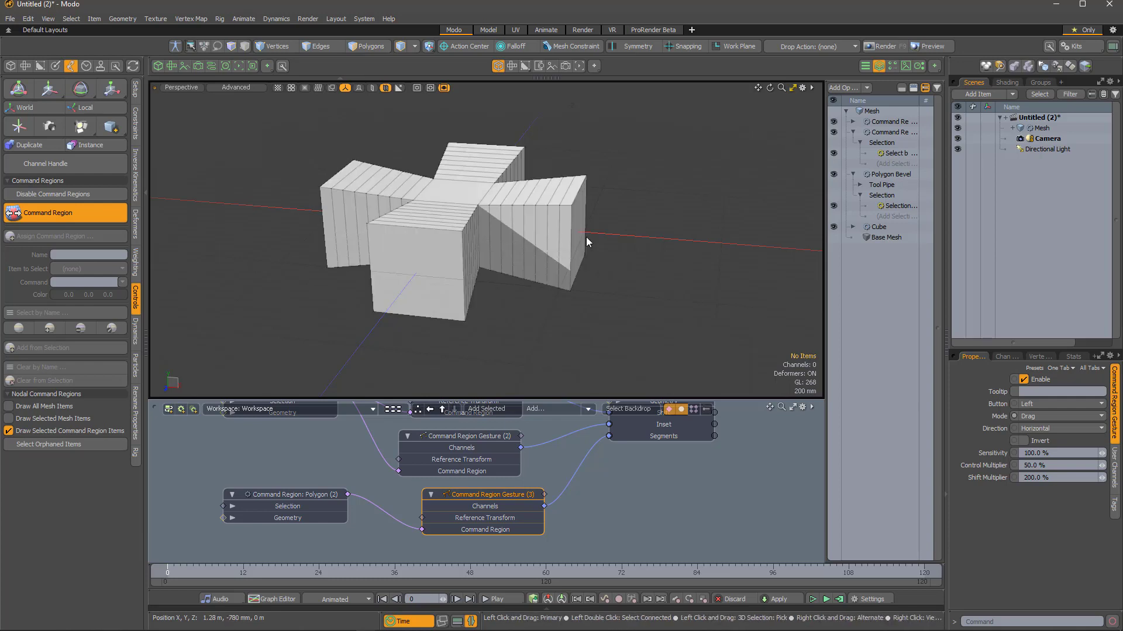
Add a new Select by Previous Operation to the second command region's selection
{"action": "left_click", "coordinate": [853, 121]}
{"action": "left_click", "coordinate": [860, 133]}
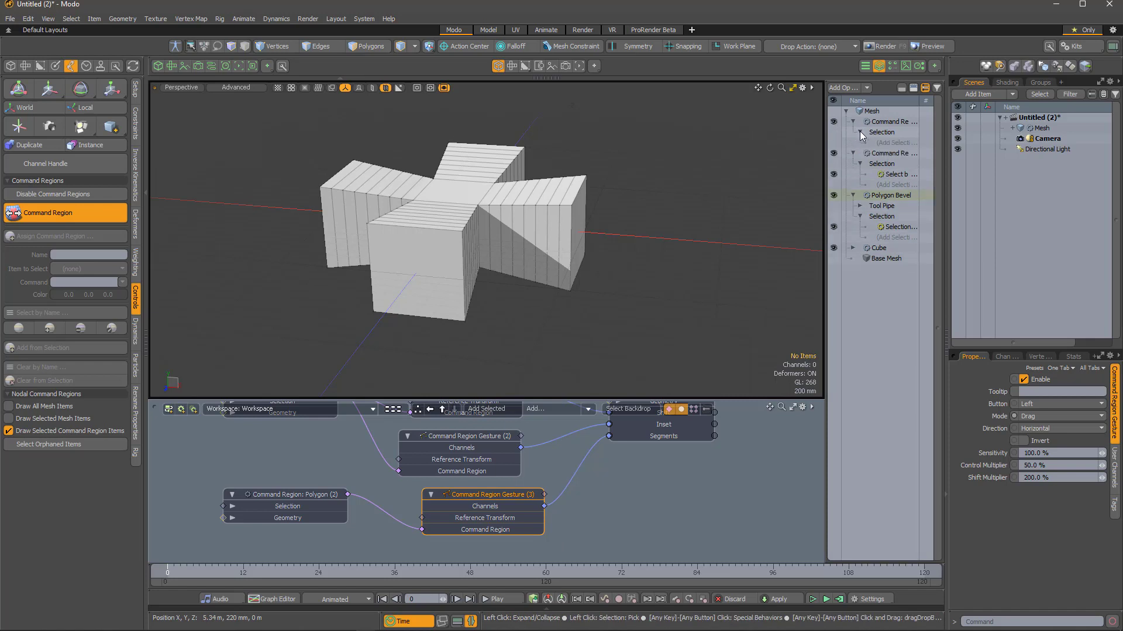
{"action": "left_click", "coordinate": [889, 142]}
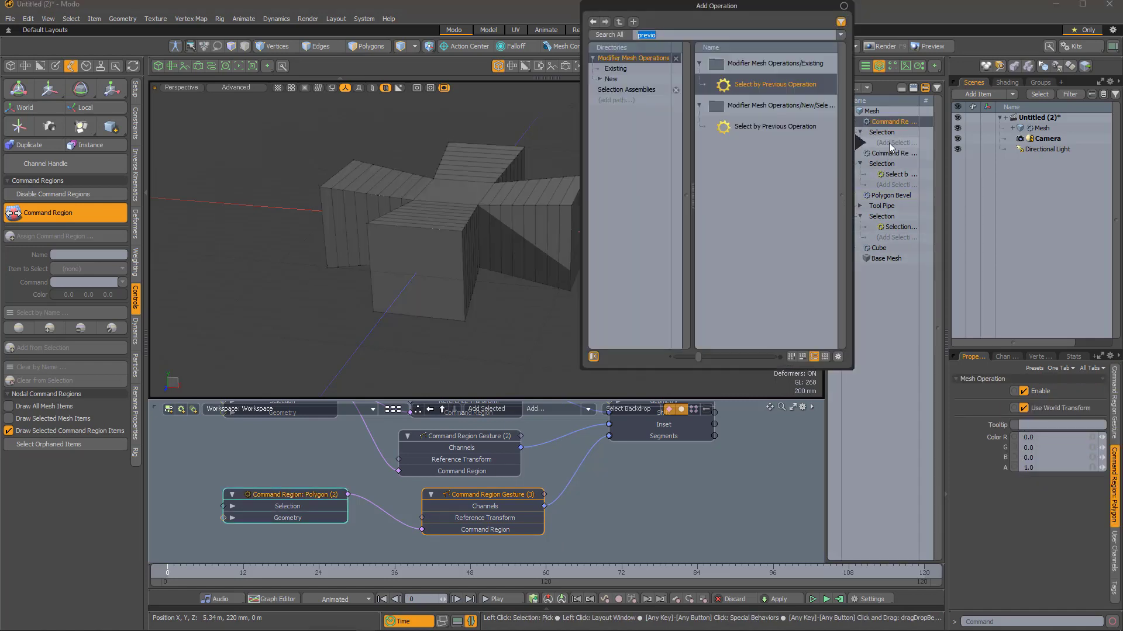
{"action": "double_click", "coordinate": [781, 126]}
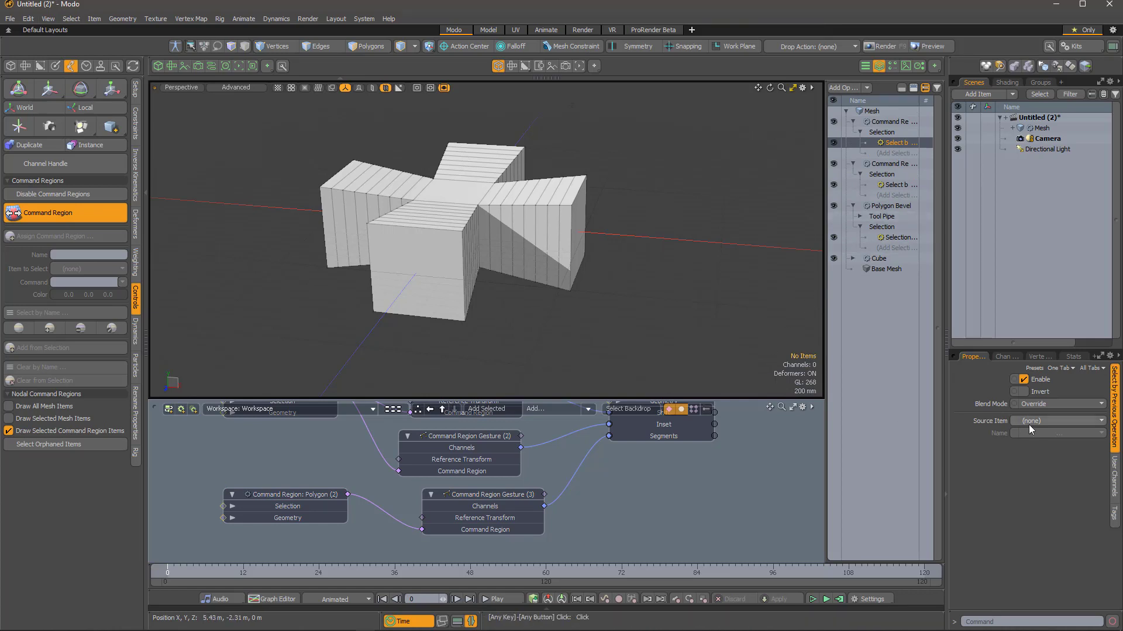
Set the selection's source to the Polygon Bevel's Sides and adjust the bevel with gestures on its sides and end face
{"action": "left_click", "coordinate": [1043, 422]}
{"action": "left_click", "coordinate": [1053, 446]}
{"action": "left_click", "coordinate": [1067, 436]}
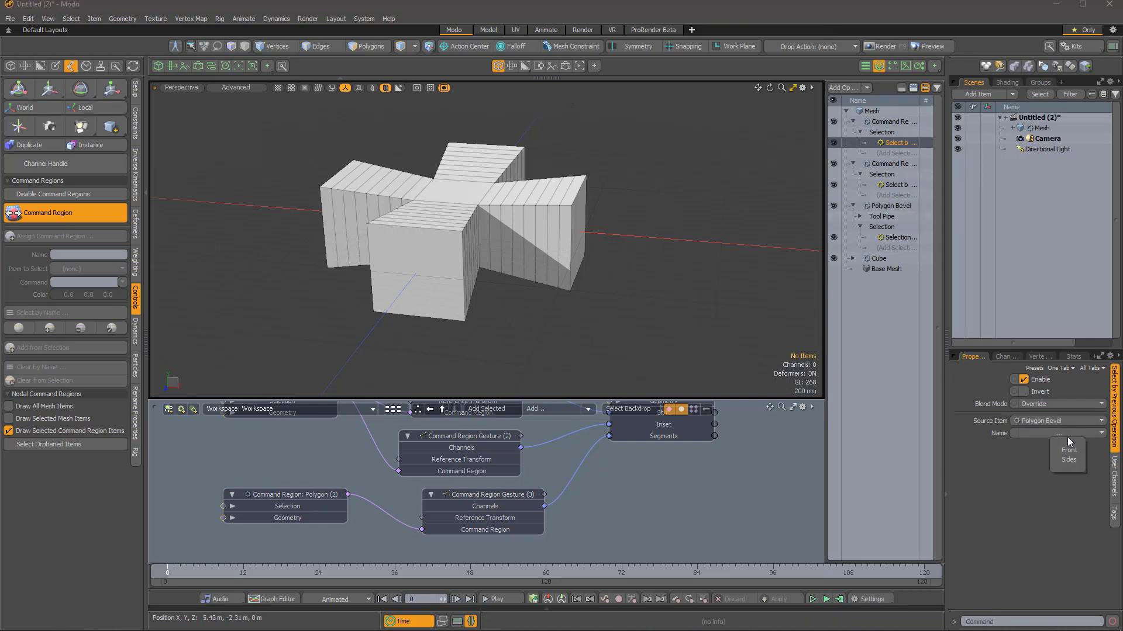
{"action": "left_click", "coordinate": [1067, 461]}
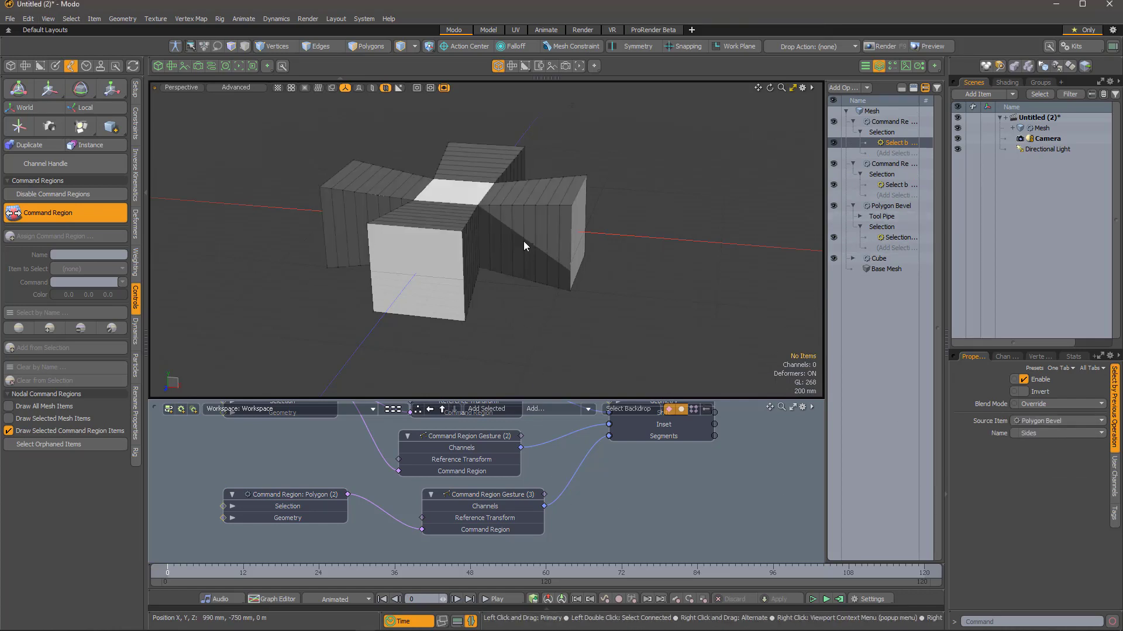
{"action": "left_click_drag", "start_coordinate": [522, 241], "coordinate": [476, 241]}
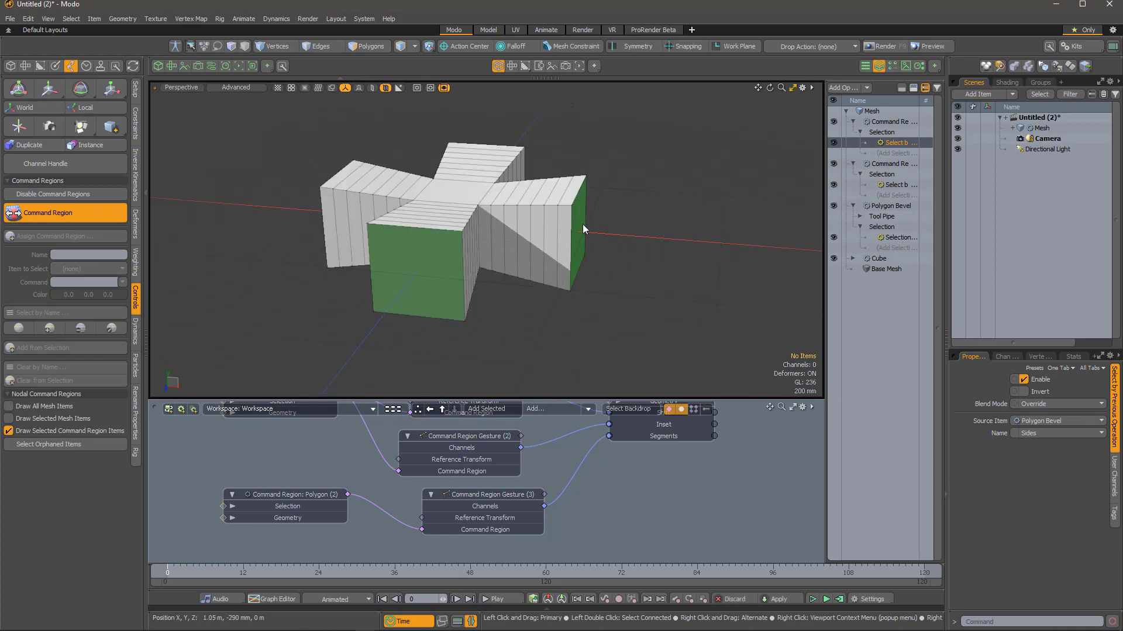
{"action": "mouse_move", "coordinate": [582, 224]}
{"action": "left_mouse_down"}
{"action": "mouse_move", "coordinate": [619, 222]}
{"action": "mouse_move", "coordinate": [587, 227]}
{"action": "left_mouse_up"}
Add a second Cube operation above the first, move it to 4.69 m in X, and adjust the bevels with gestures on that cube
{"action": "left_click", "coordinate": [878, 258]}
{"action": "left_click", "coordinate": [851, 90]}
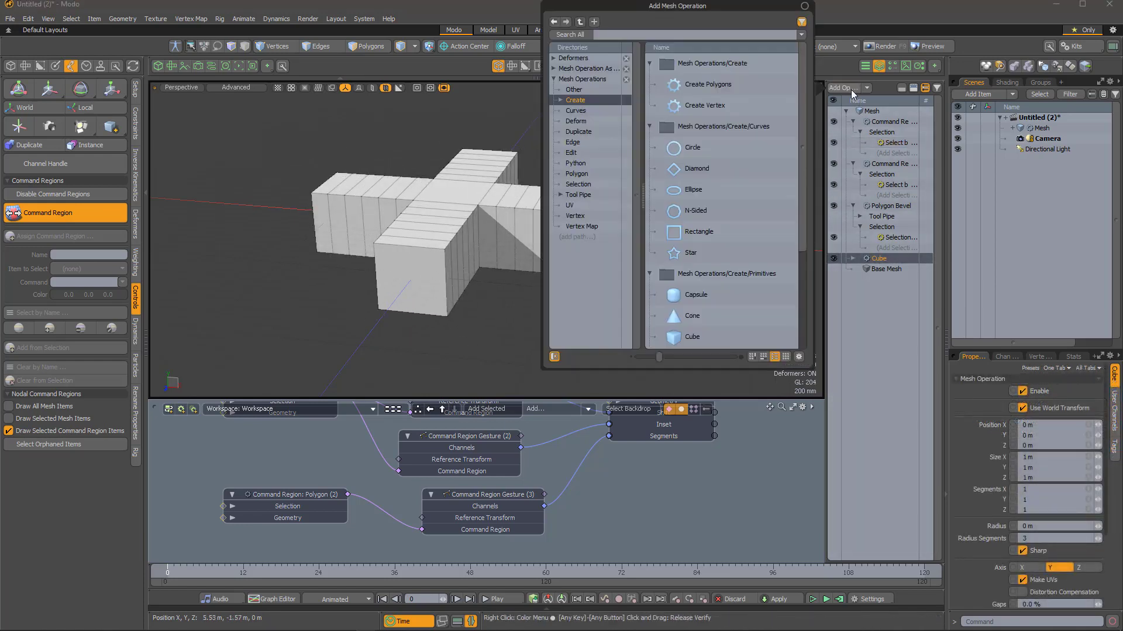
{"action": "key", "text": "Return"}
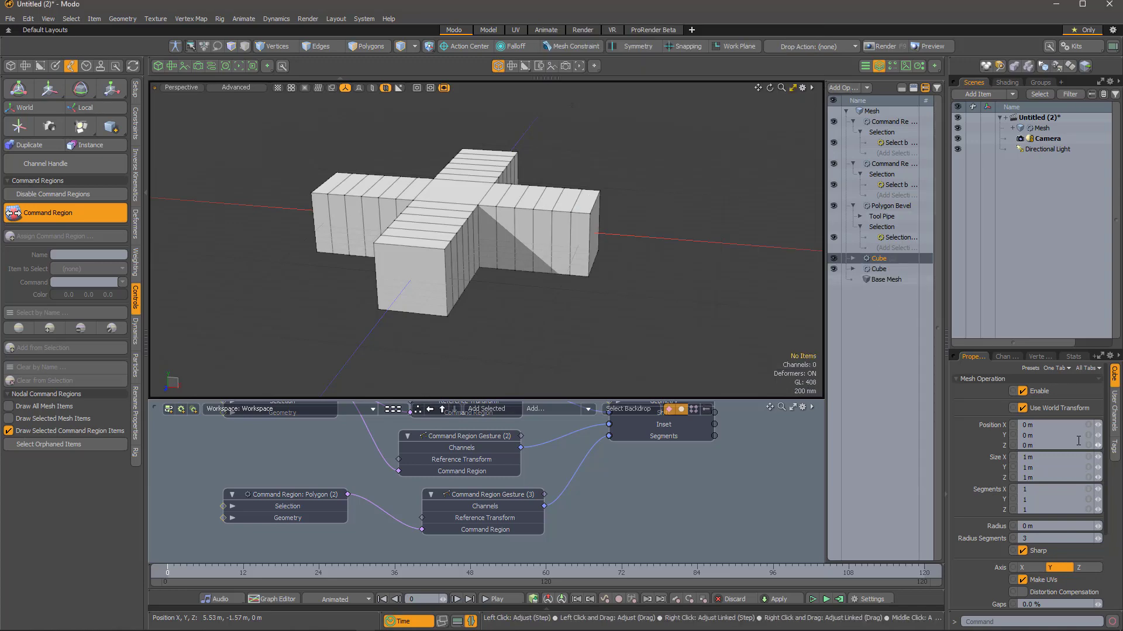
{"action": "left_click_drag", "start_coordinate": [1098, 425], "coordinate": [1120, 426]}
{"action": "scroll", "coordinate": [494, 326], "scroll_direction": "down", "scroll_amount": 3}
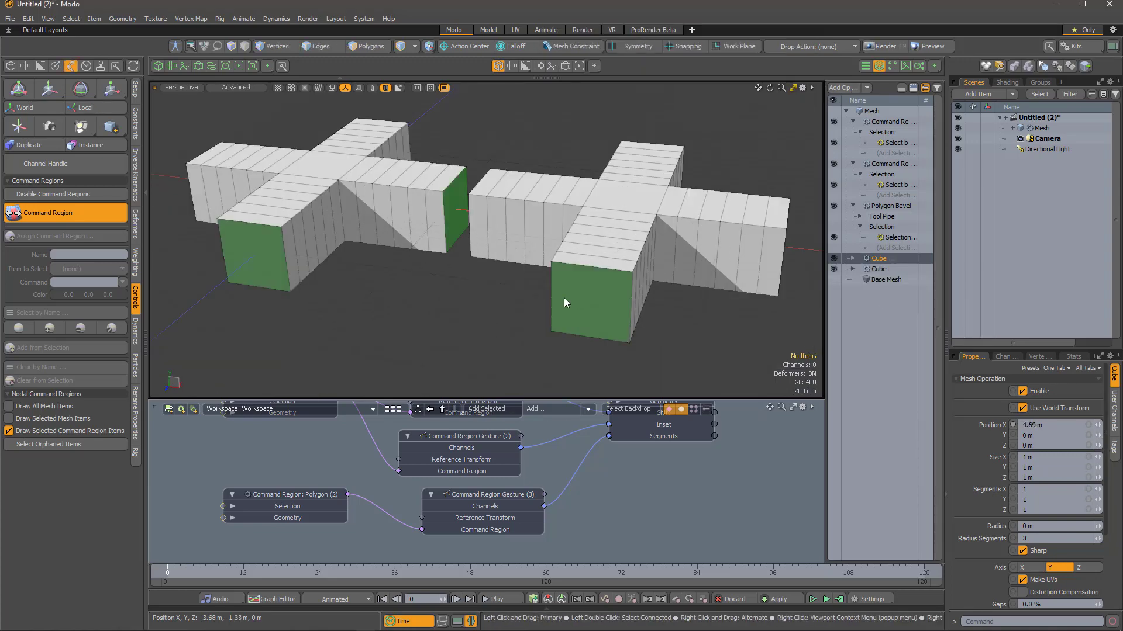
{"action": "left_click_drag", "start_coordinate": [563, 297], "coordinate": [599, 298]}
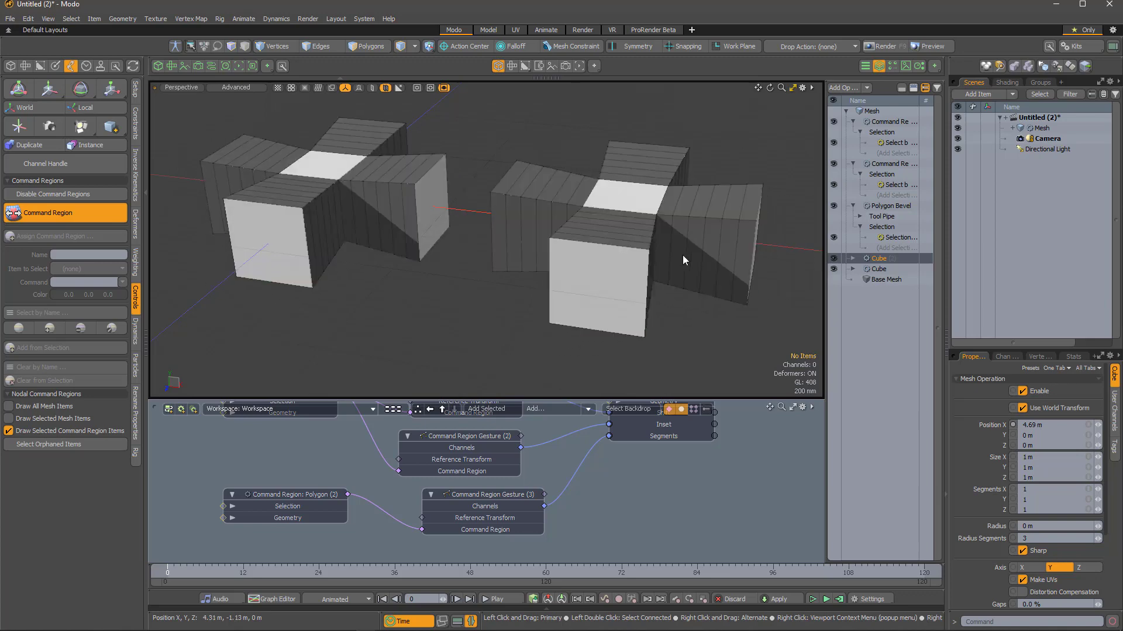
{"action": "left_click_drag", "start_coordinate": [682, 255], "coordinate": [672, 314]}
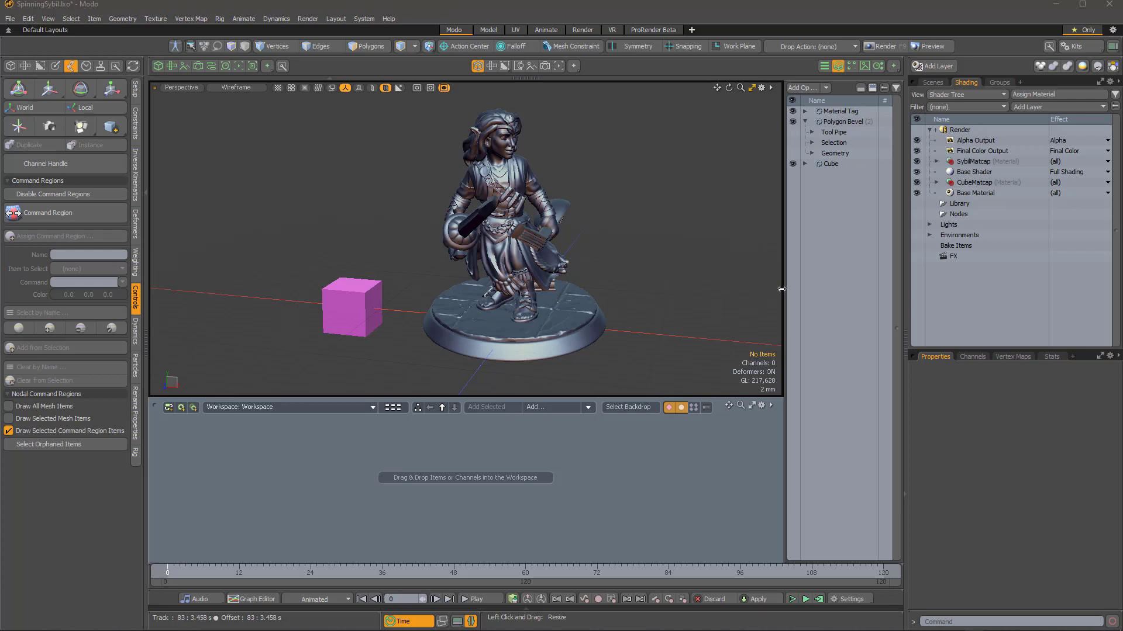
In the SpinningSybil scene, add a Command Region: Polygon operation to the pink cube's mesh and place it in the schematic
{"action": "left_click", "coordinate": [800, 89]}
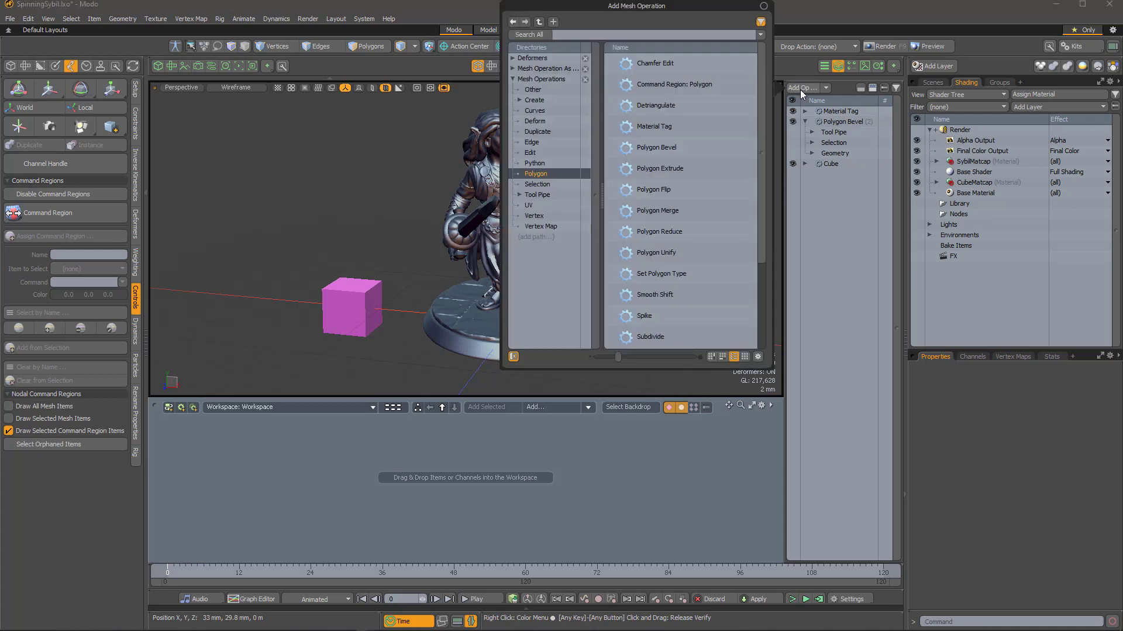
{"action": "type", "text": "command"}
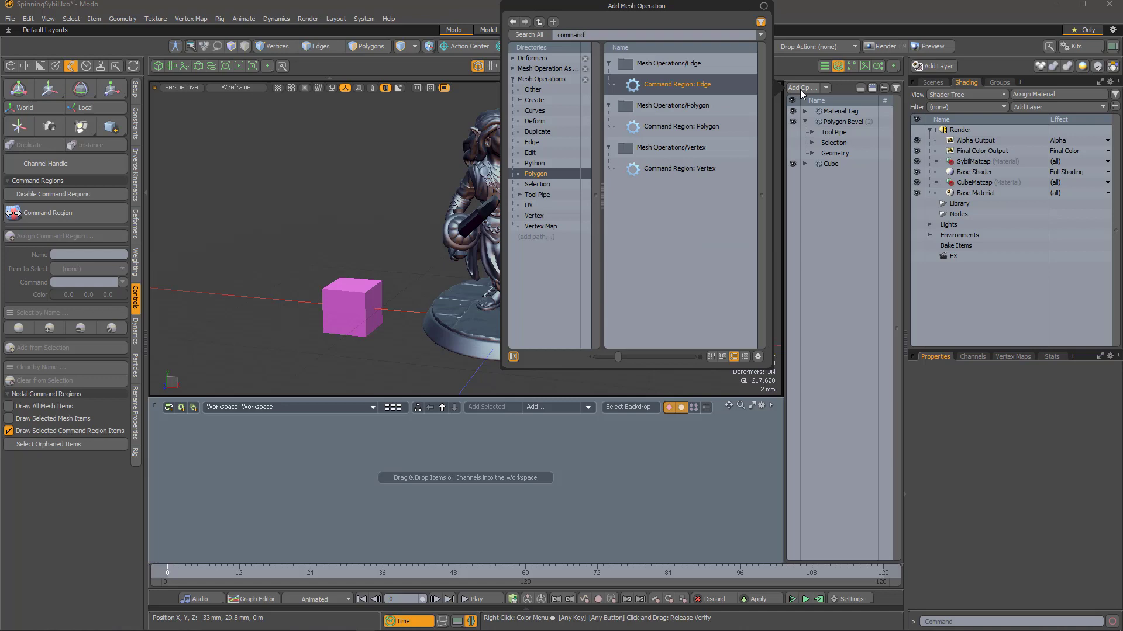
{"action": "double_click", "coordinate": [665, 126]}
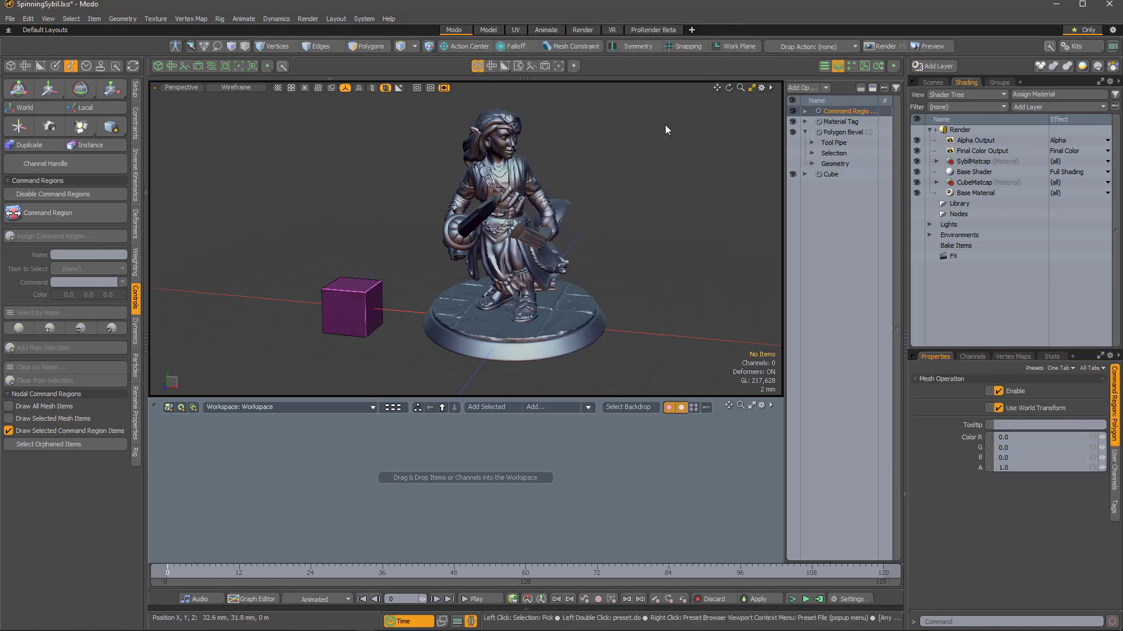
{"action": "left_click_drag", "start_coordinate": [830, 114], "coordinate": [403, 471]}
Add a Command Region Gesture beside the region node and link the region into its Command Region input
{"action": "left_click", "coordinate": [544, 408]}
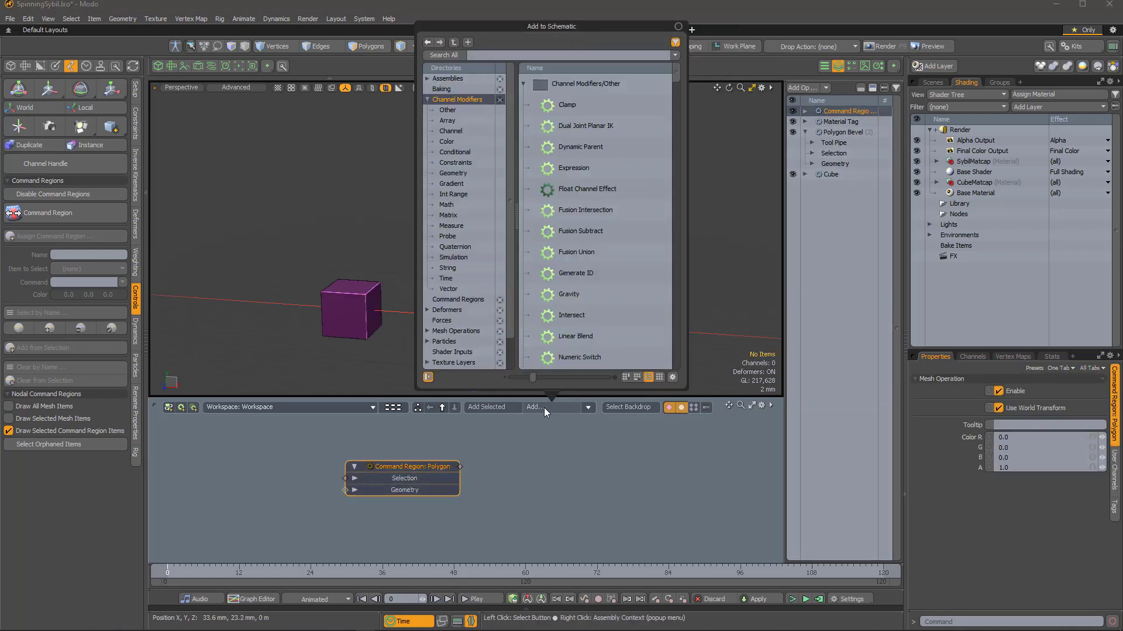
{"action": "type", "text": "gestu"}
{"action": "double_click", "coordinate": [580, 106]}
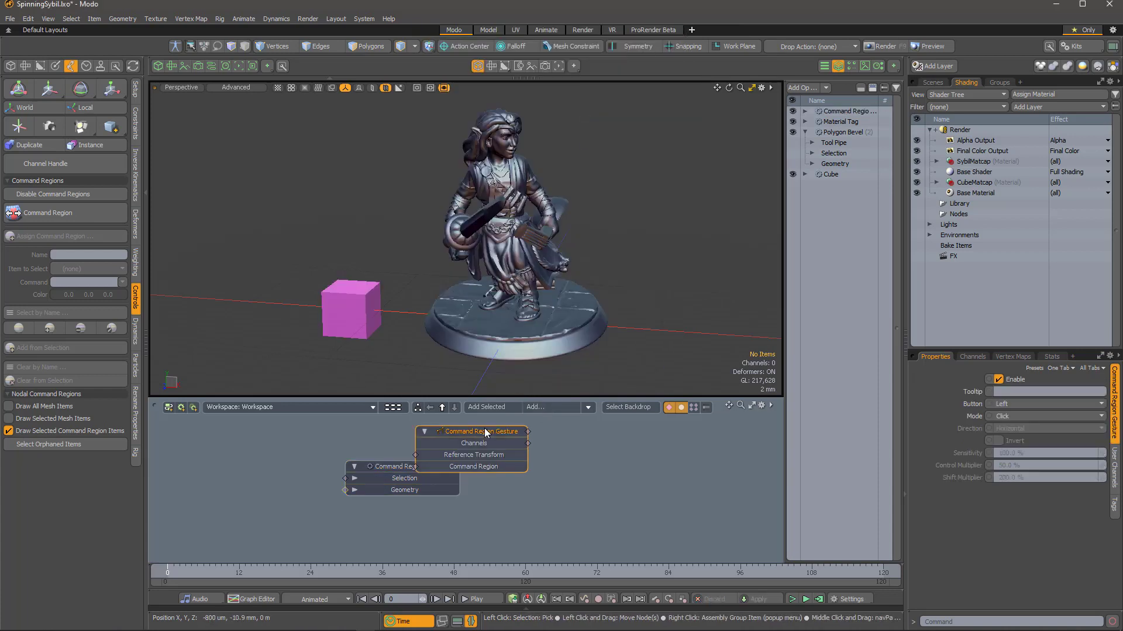
{"action": "left_click_drag", "start_coordinate": [484, 428], "coordinate": [558, 473]}
{"action": "left_click_drag", "start_coordinate": [483, 504], "coordinate": [486, 503]}
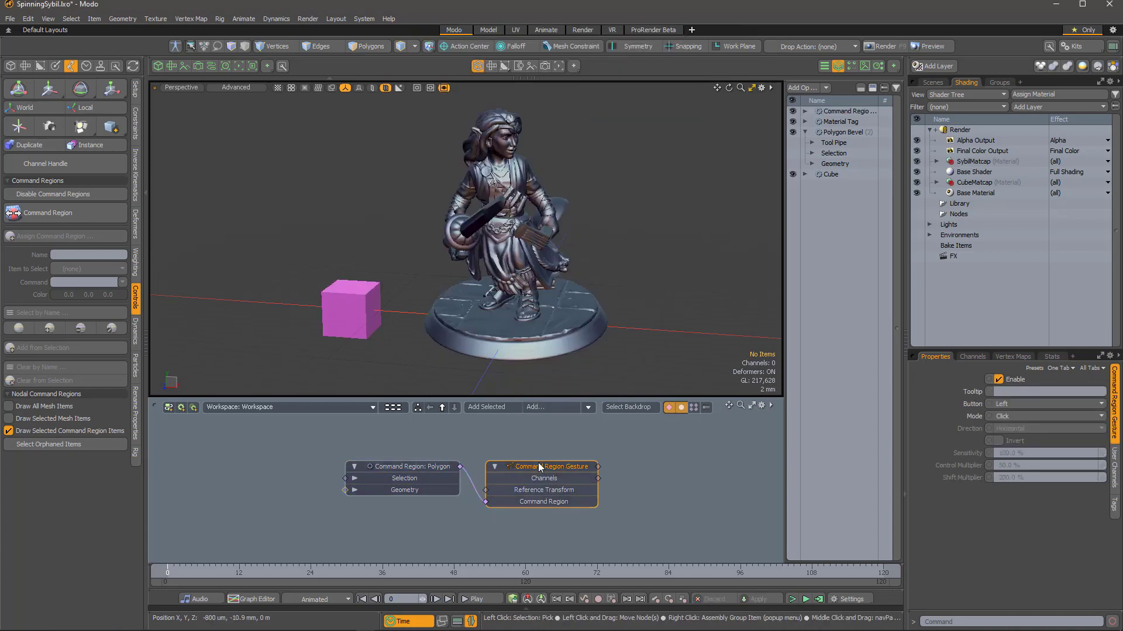
{"action": "double_click", "coordinate": [538, 467]}
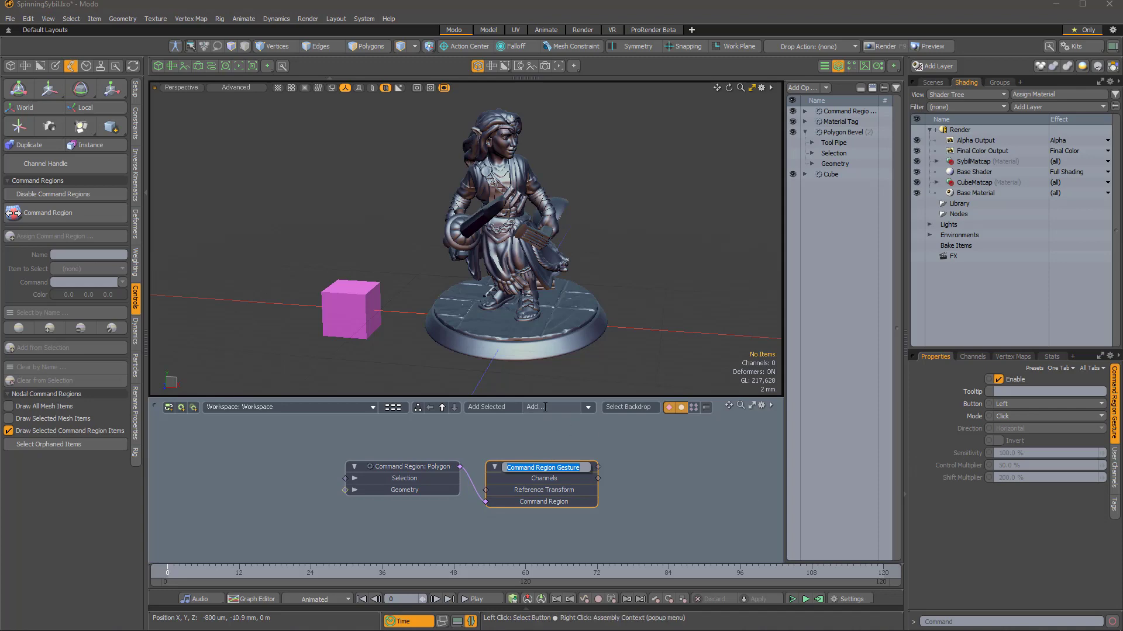
Add a Command Region Command node, link the gesture into its Gesture input, and set its command to glmeter
{"action": "left_click", "coordinate": [542, 408]}
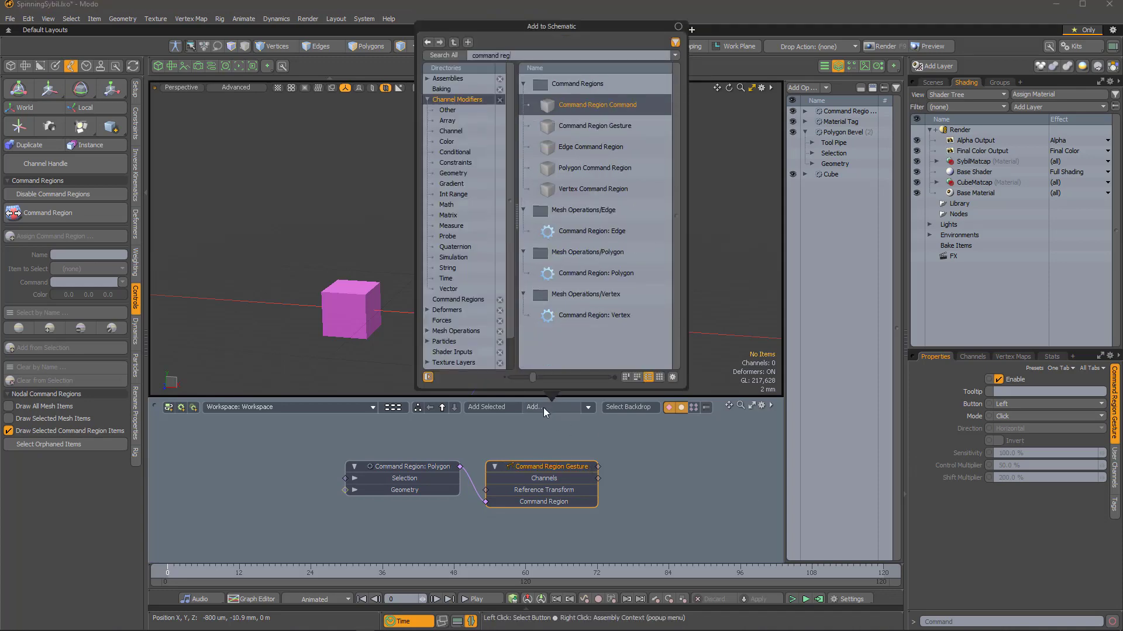
{"action": "double_click", "coordinate": [596, 105]}
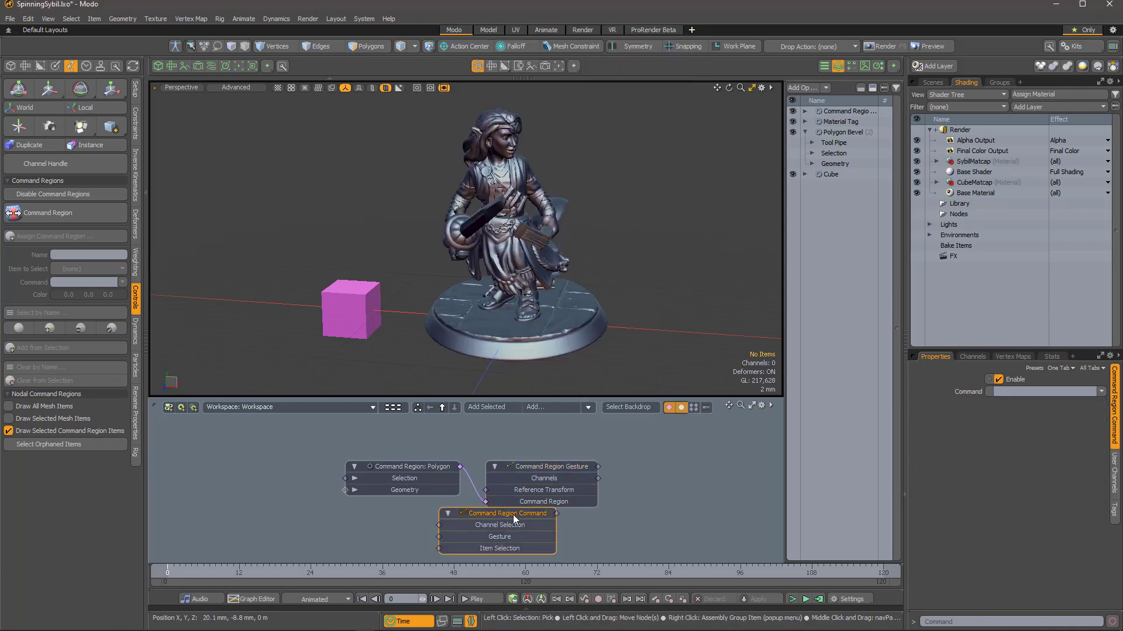
{"action": "left_click_drag", "start_coordinate": [509, 522], "coordinate": [711, 476]}
{"action": "left_click_drag", "start_coordinate": [597, 466], "coordinate": [637, 489]}
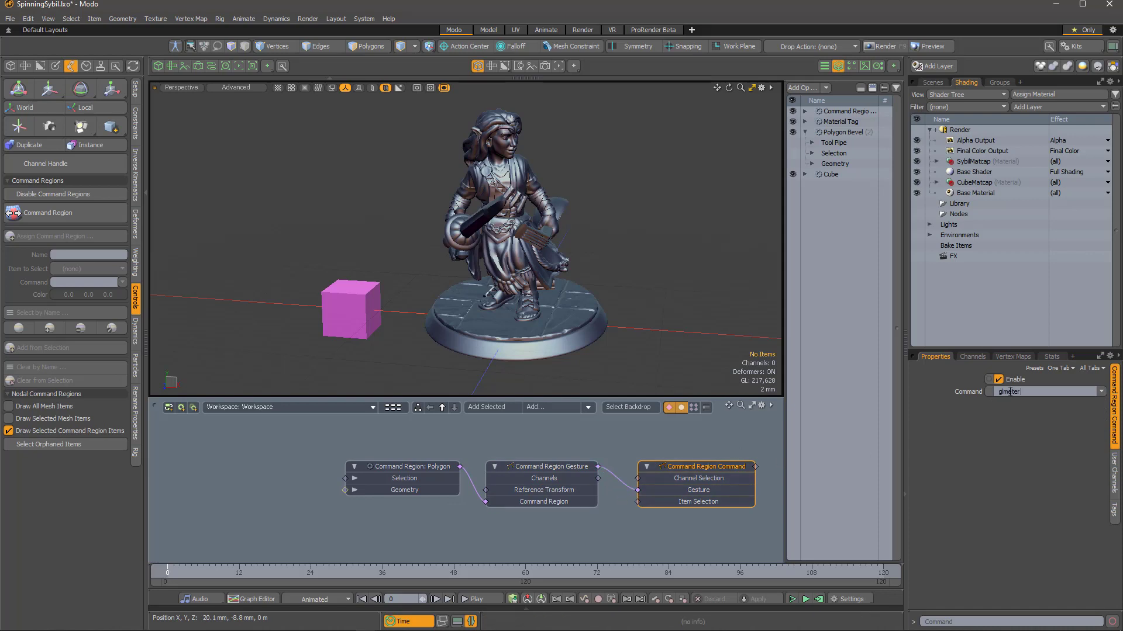
Trigger the pink cube's command region and orbit around the figure to check the frame-rate meter
{"action": "left_click", "coordinate": [345, 315]}
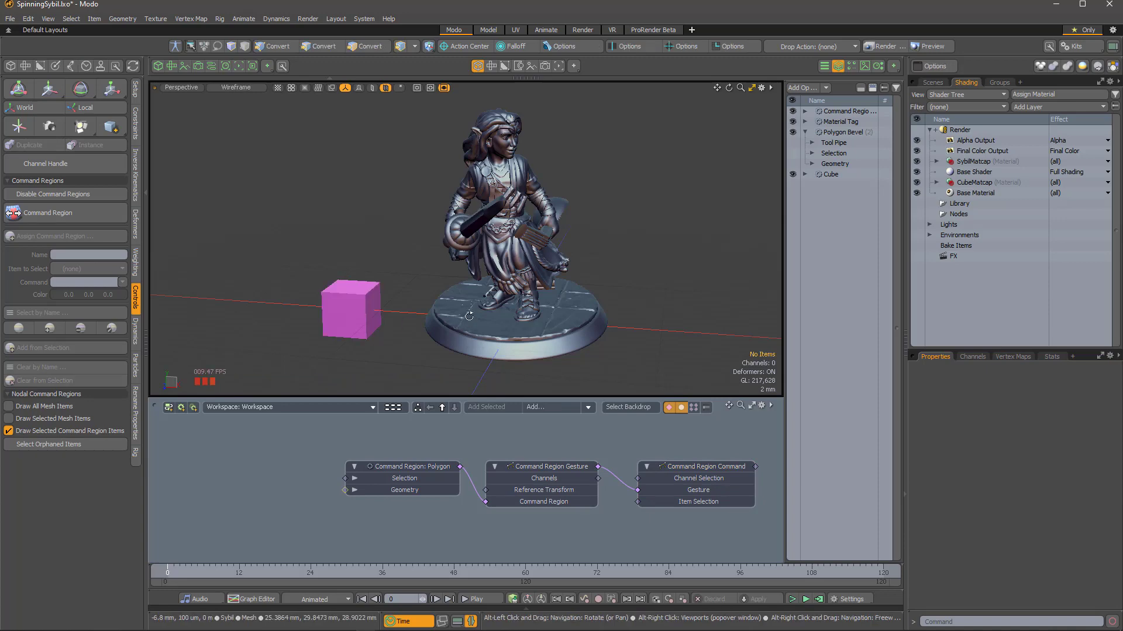
{"action": "left_click_drag", "start_coordinate": [468, 318], "coordinate": [432, 316], "text": "alt"}
Switch the lower viewport from the schematic to the Model view and frame the whole figure and pink cube from farther away
{"action": "right_click", "coordinate": [456, 601], "text": "alt"}
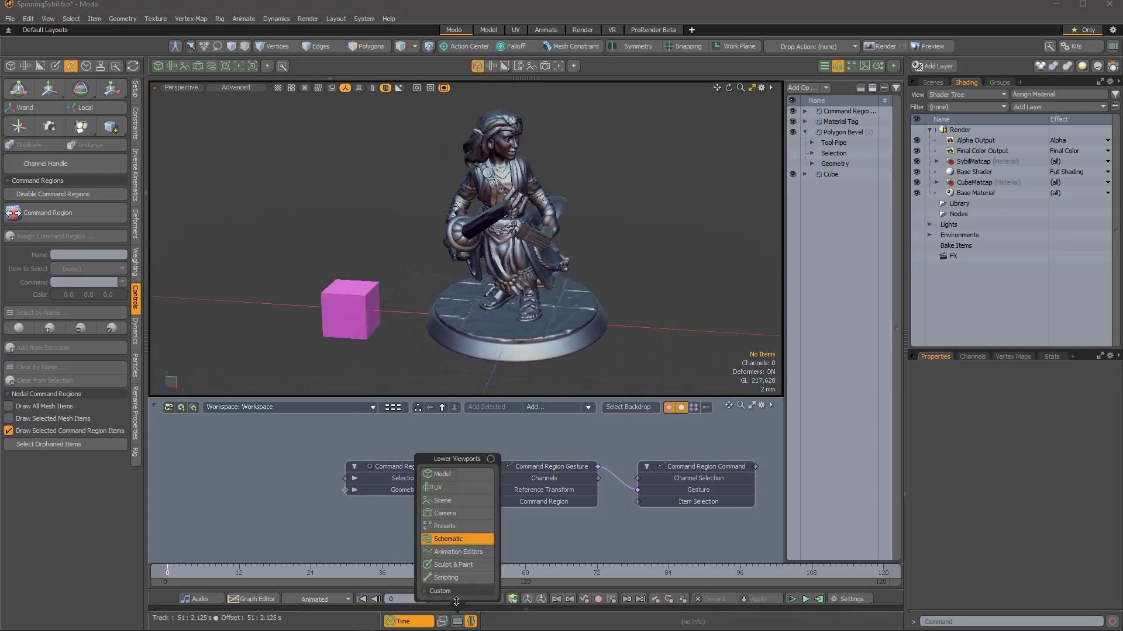
{"action": "left_click", "coordinate": [447, 473]}
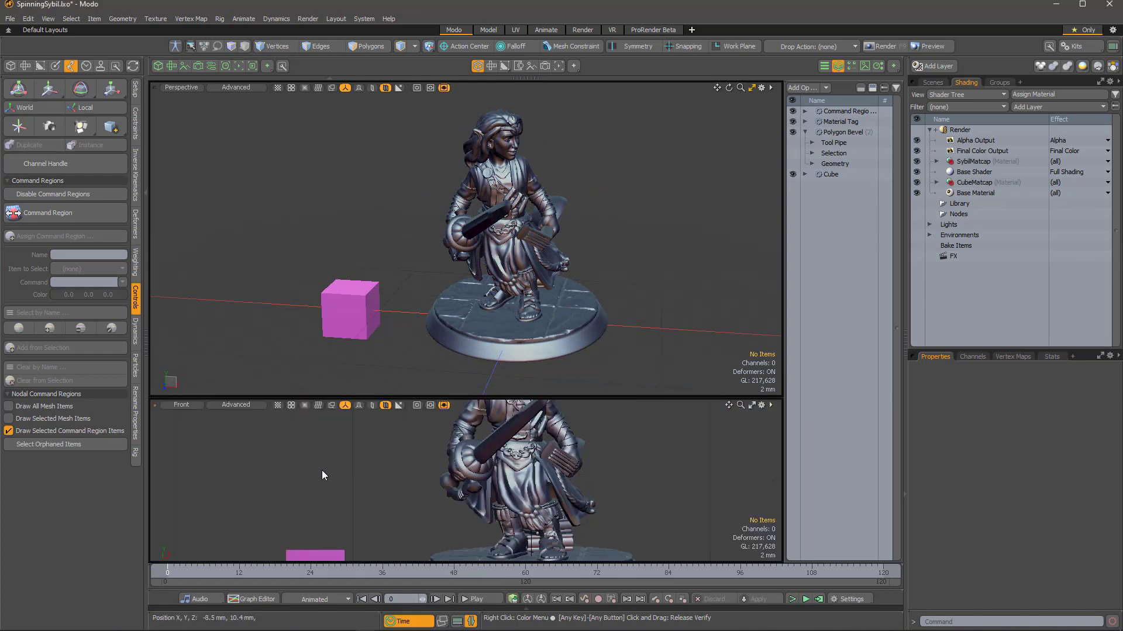
{"action": "scroll", "coordinate": [359, 482], "scroll_direction": "down", "scroll_amount": 2}
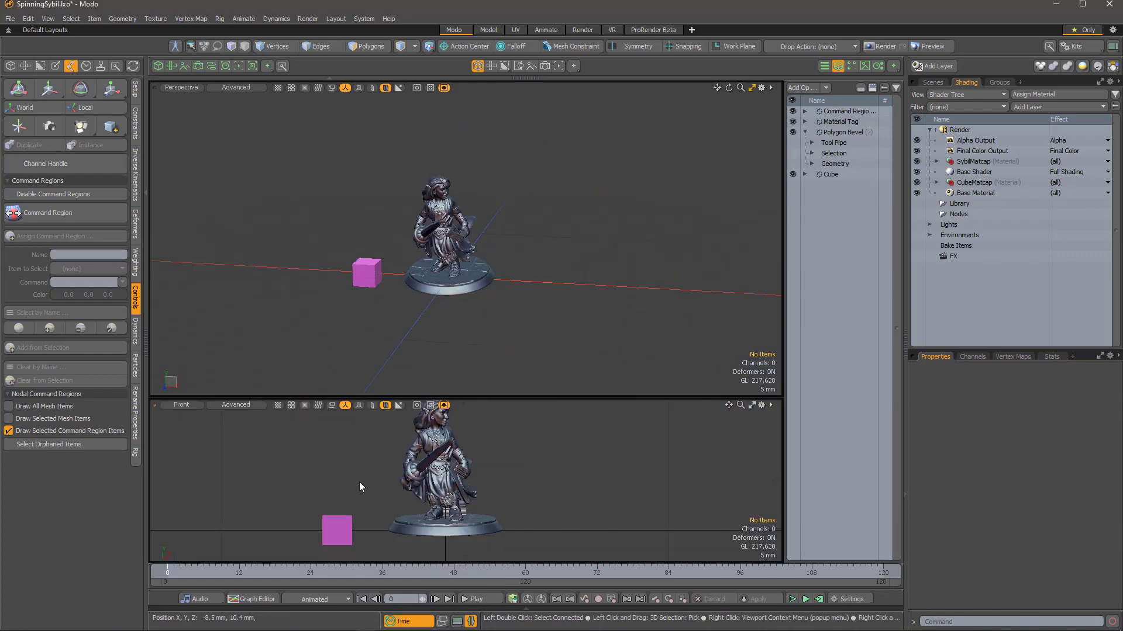
{"action": "scroll", "coordinate": [359, 482], "scroll_direction": "down", "scroll_amount": 2}
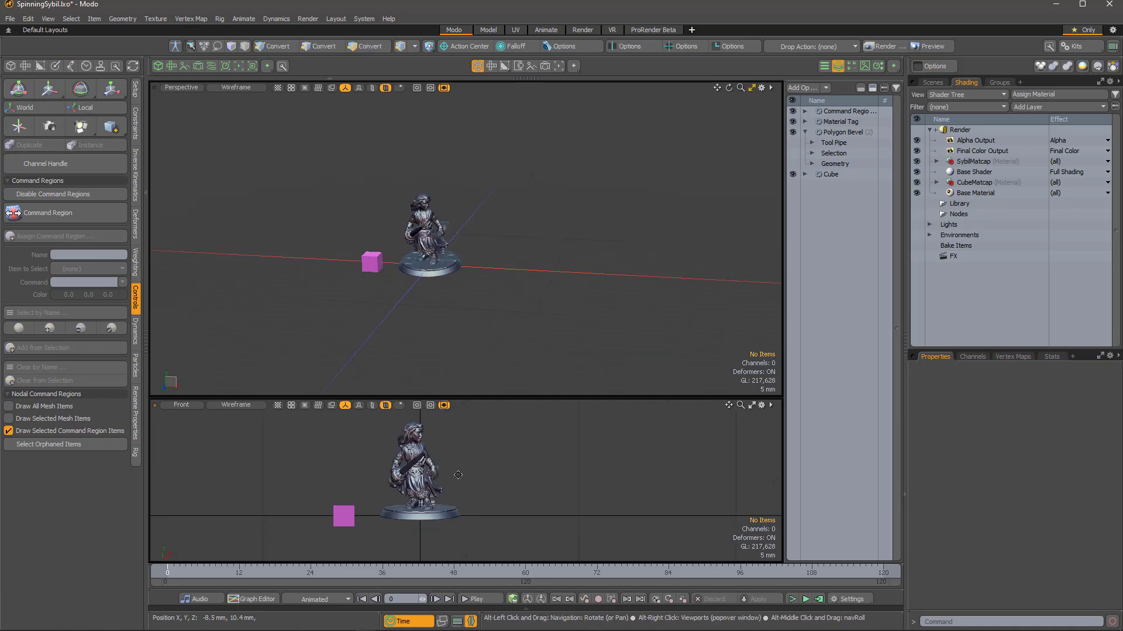
{"action": "left_click_drag", "start_coordinate": [458, 475], "coordinate": [458, 485], "text": "alt+shift"}
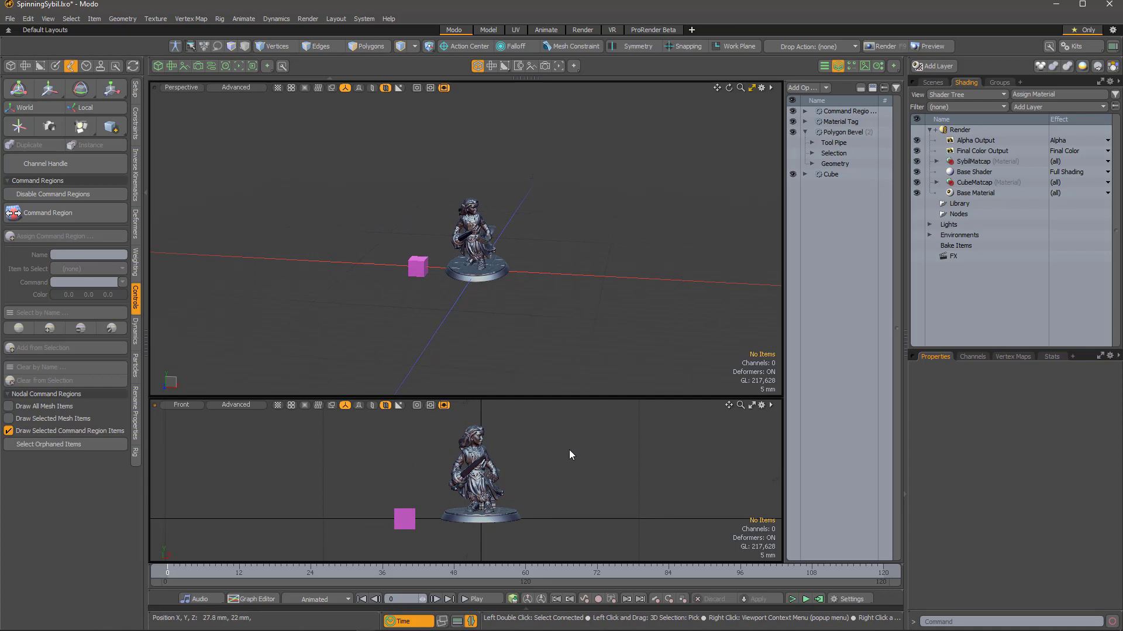
Set the Master Viewport of the lower Front view to Orthographic and frame the cube and figure
{"action": "key", "text": "o"}
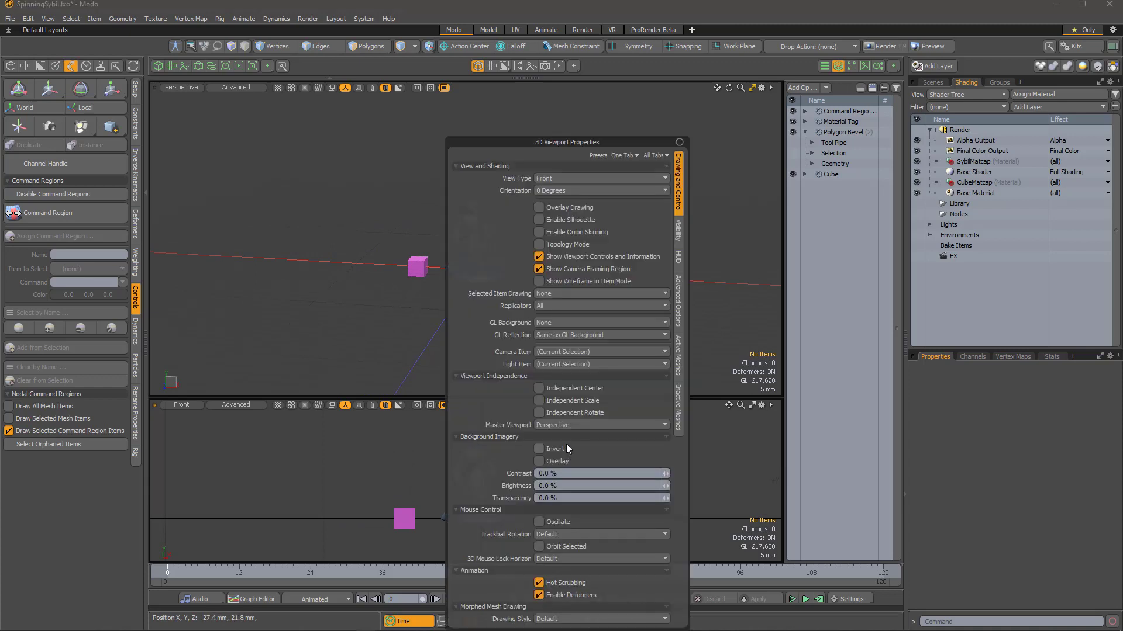
{"action": "left_click", "coordinate": [566, 426]}
{"action": "left_click", "coordinate": [566, 418]}
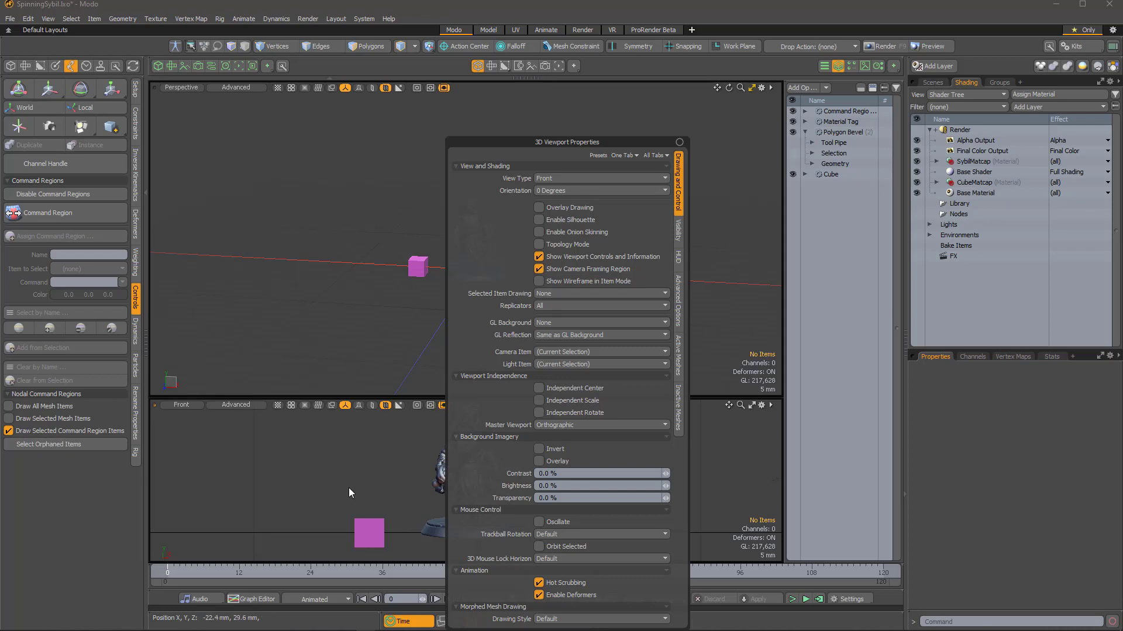
{"action": "left_click_drag", "start_coordinate": [483, 481], "coordinate": [484, 482], "text": "alt"}
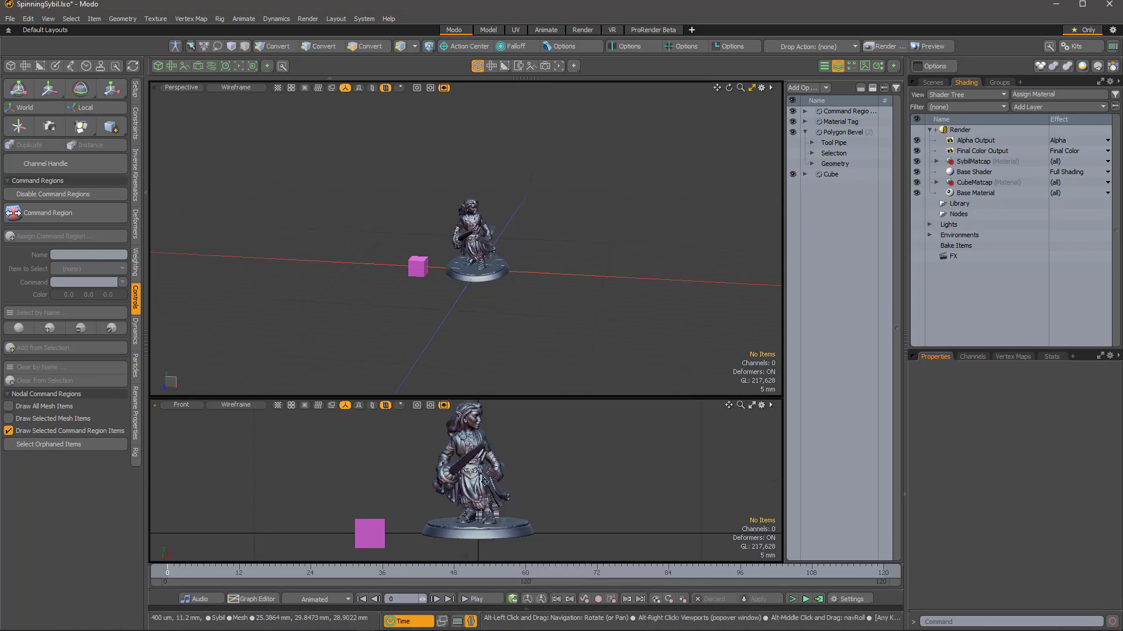
Bring the schematic back in the lower viewport, add a second Command Region Gesture below the first, and link the polygon region into its Command Region input
{"action": "left_click", "coordinate": [457, 621]}
{"action": "left_click", "coordinate": [453, 538]}
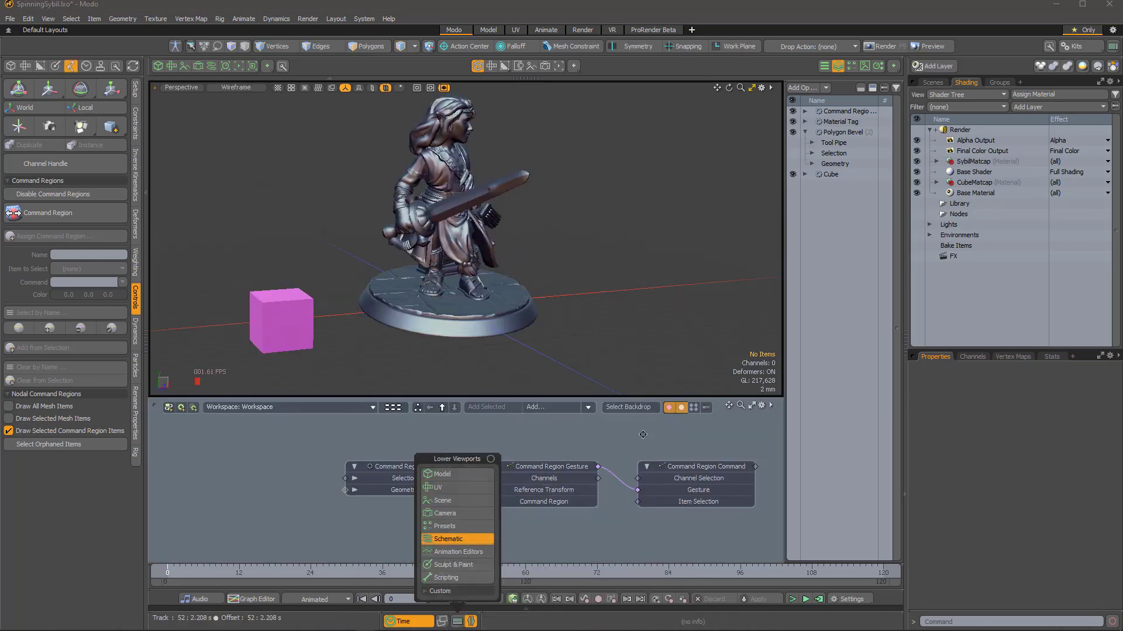
{"action": "left_click", "coordinate": [536, 407]}
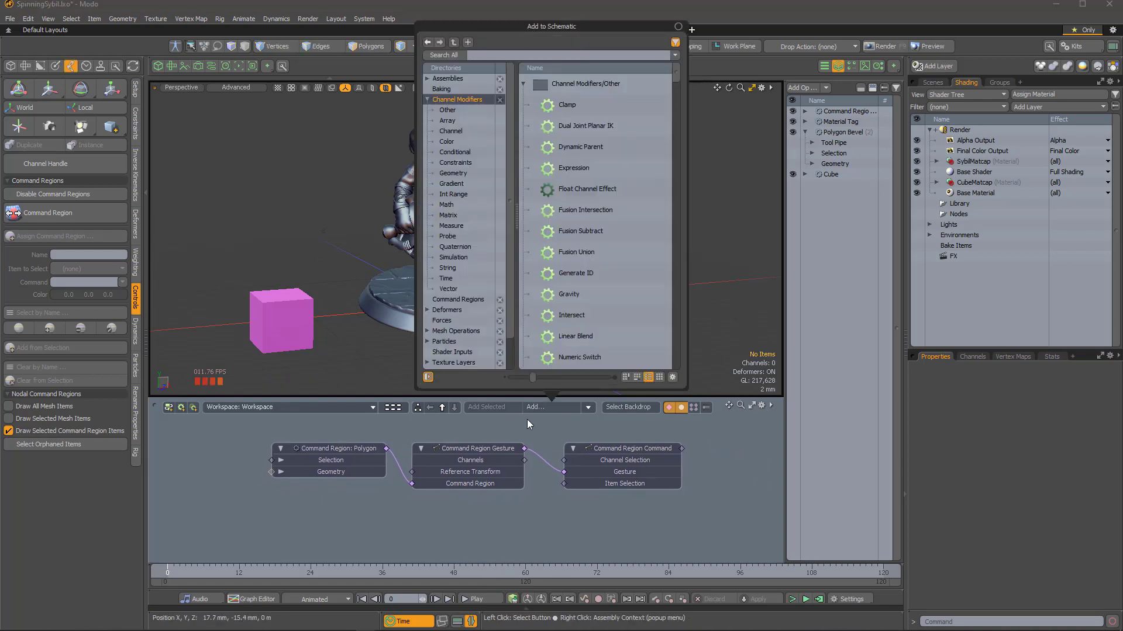
{"action": "type", "text": "gesture"}
{"action": "double_click", "coordinate": [578, 107]}
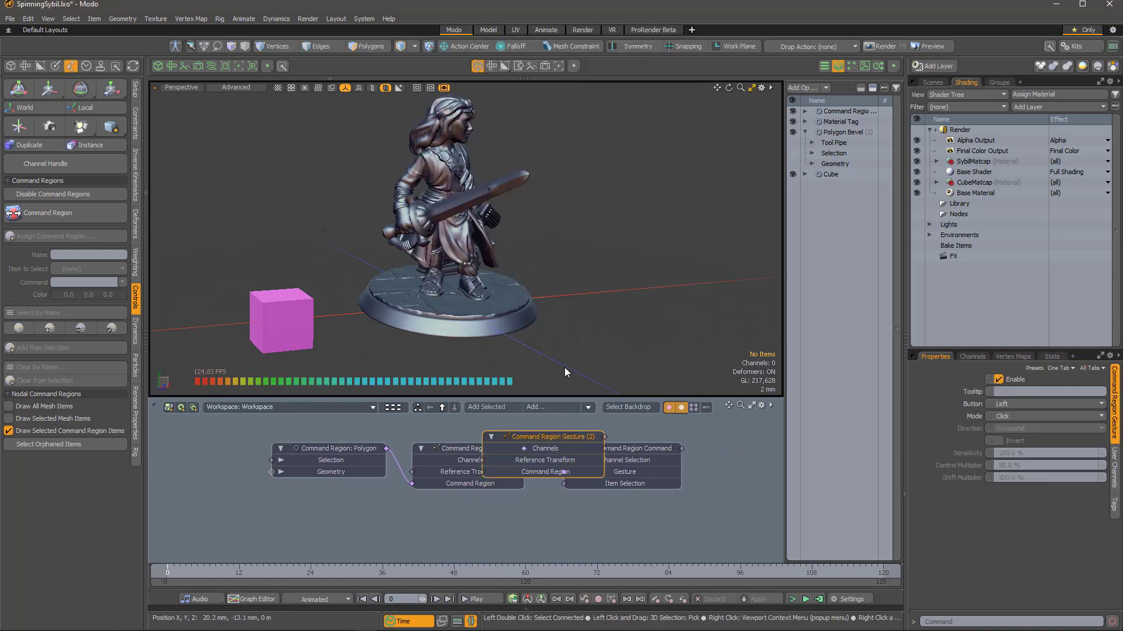
{"action": "left_click_drag", "start_coordinate": [548, 449], "coordinate": [465, 519]}
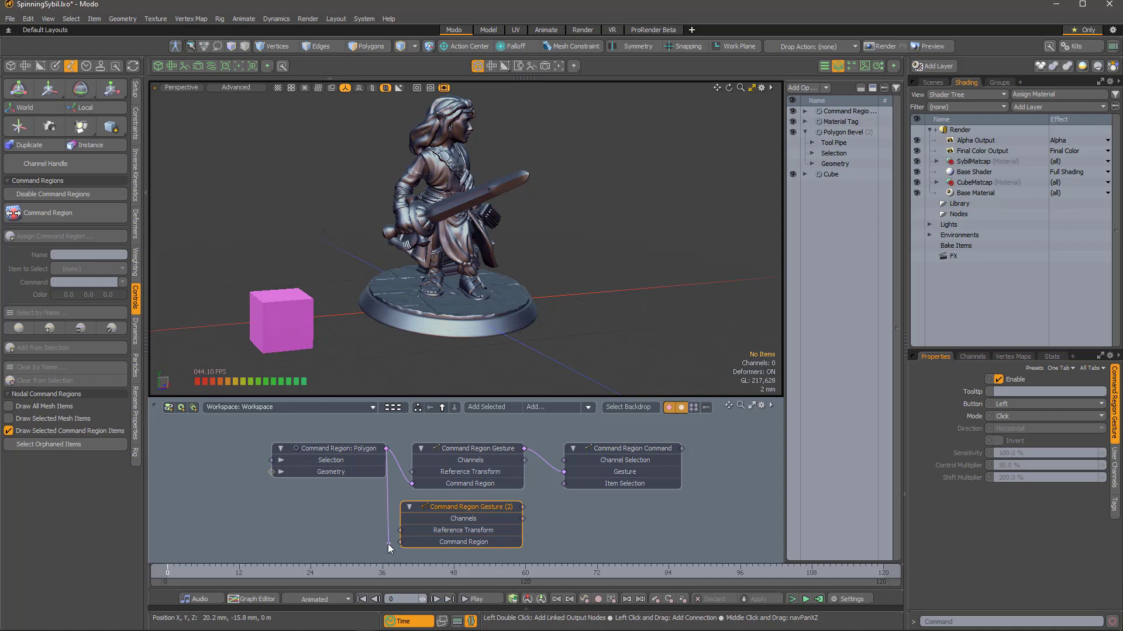
{"action": "left_click_drag", "start_coordinate": [402, 548], "coordinate": [401, 543]}
Set the second gesture's Button to Right and its Mode to Drag
{"action": "left_click", "coordinate": [1034, 404]}
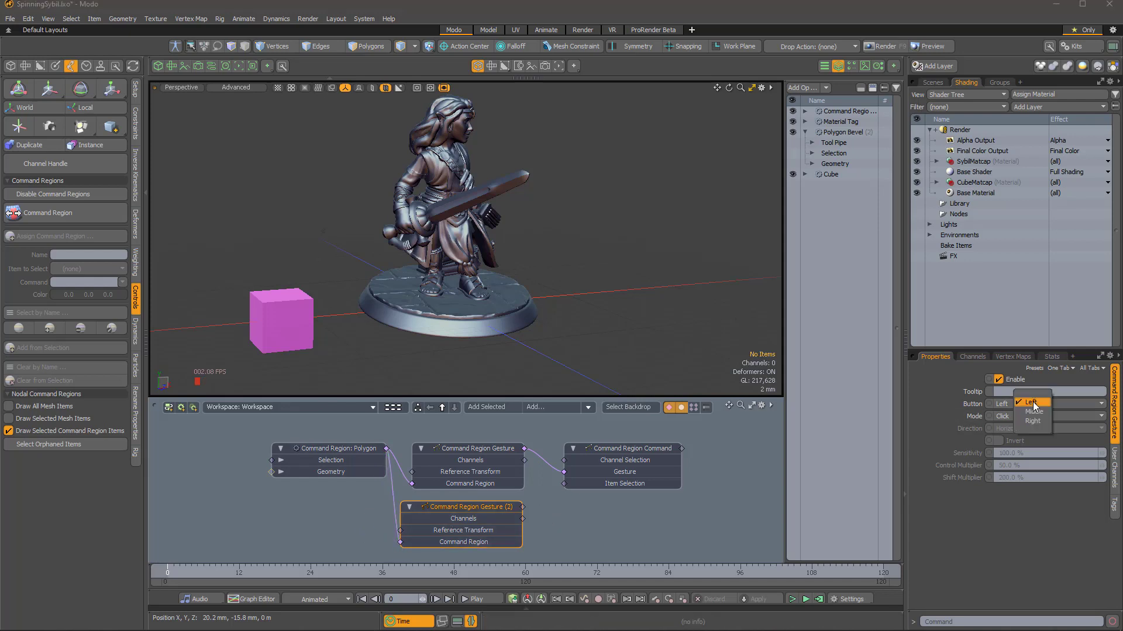
{"action": "left_click", "coordinate": [1042, 418]}
{"action": "left_click", "coordinate": [1047, 428]}
{"action": "left_click", "coordinate": [605, 425]}
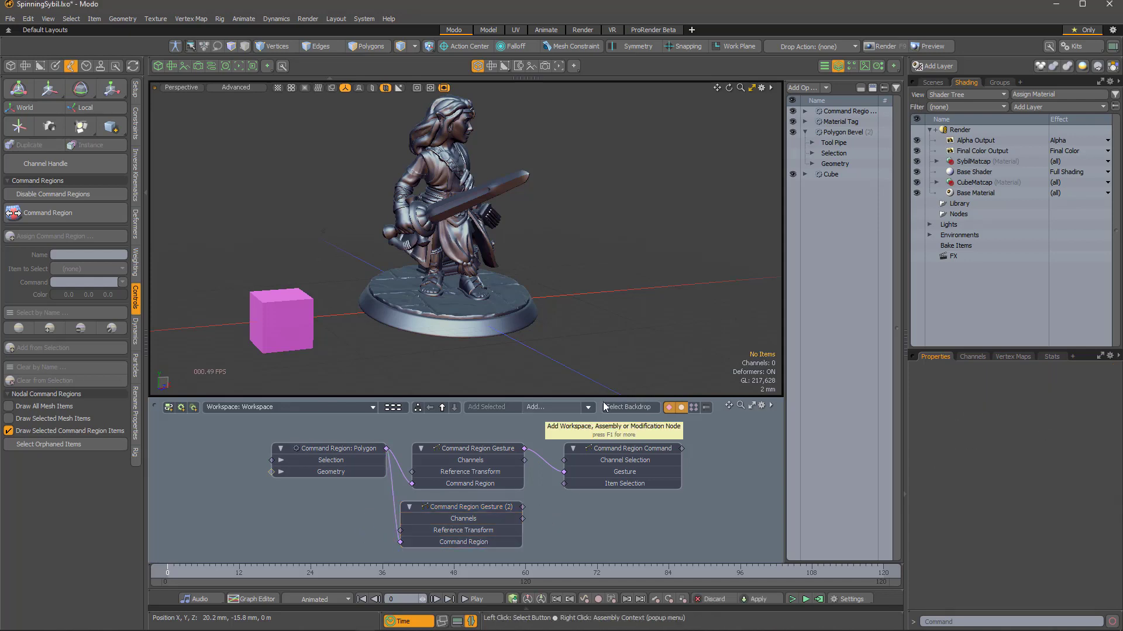
Add Sybil's Rotation Y channel to the schematic and link the second gesture's Channels output into it
{"action": "left_click", "coordinate": [933, 83]}
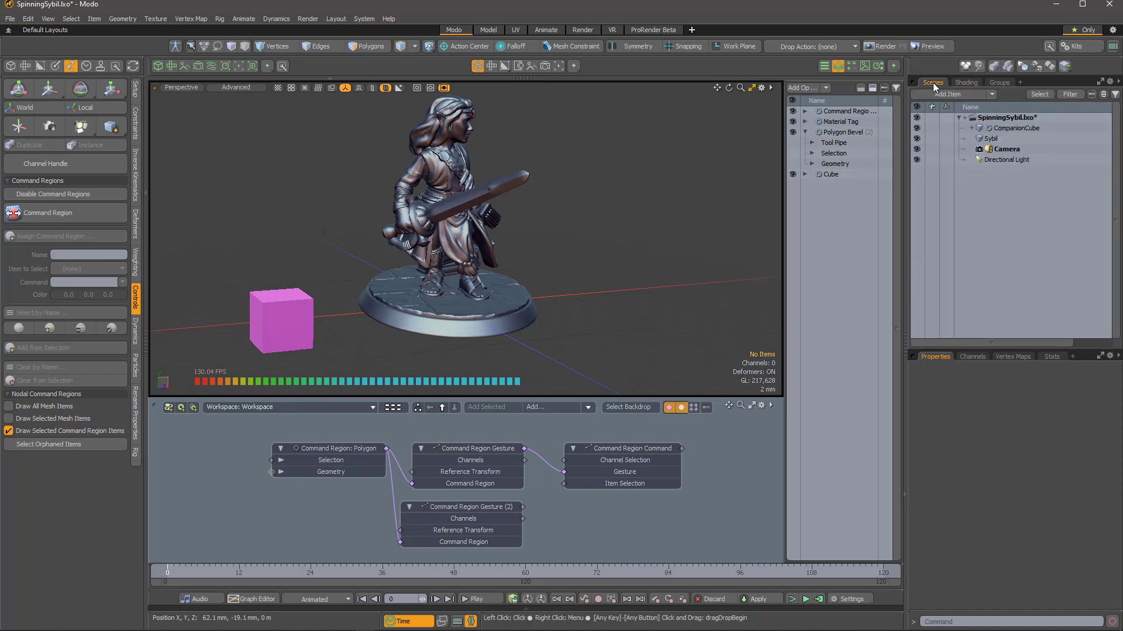
{"action": "left_click", "coordinate": [990, 139]}
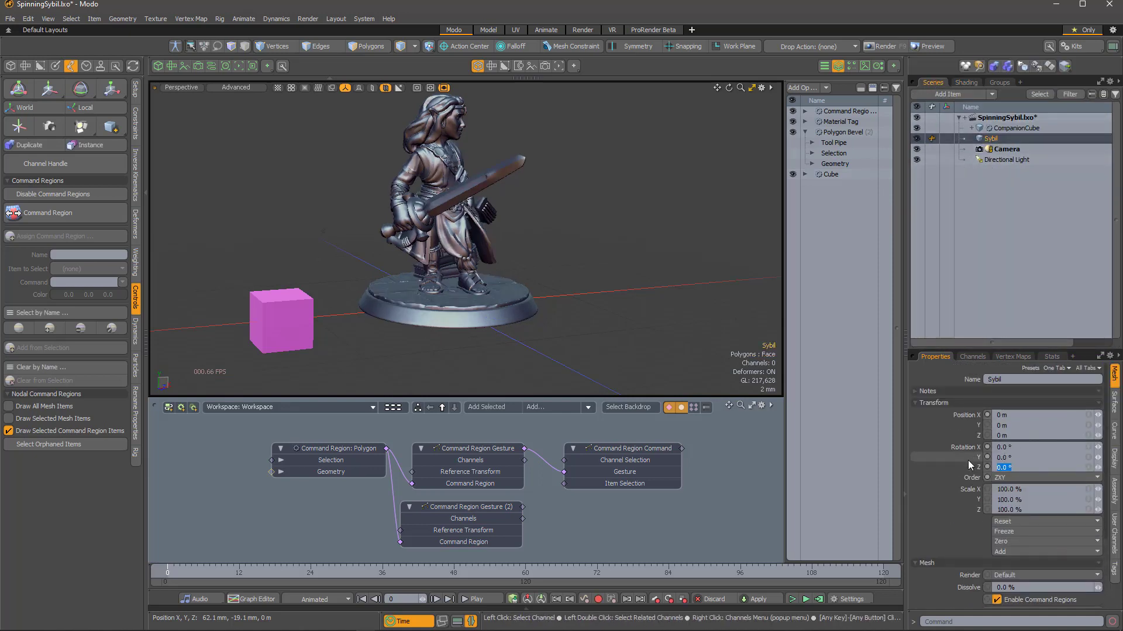
{"action": "left_click_drag", "start_coordinate": [967, 457], "coordinate": [602, 507]}
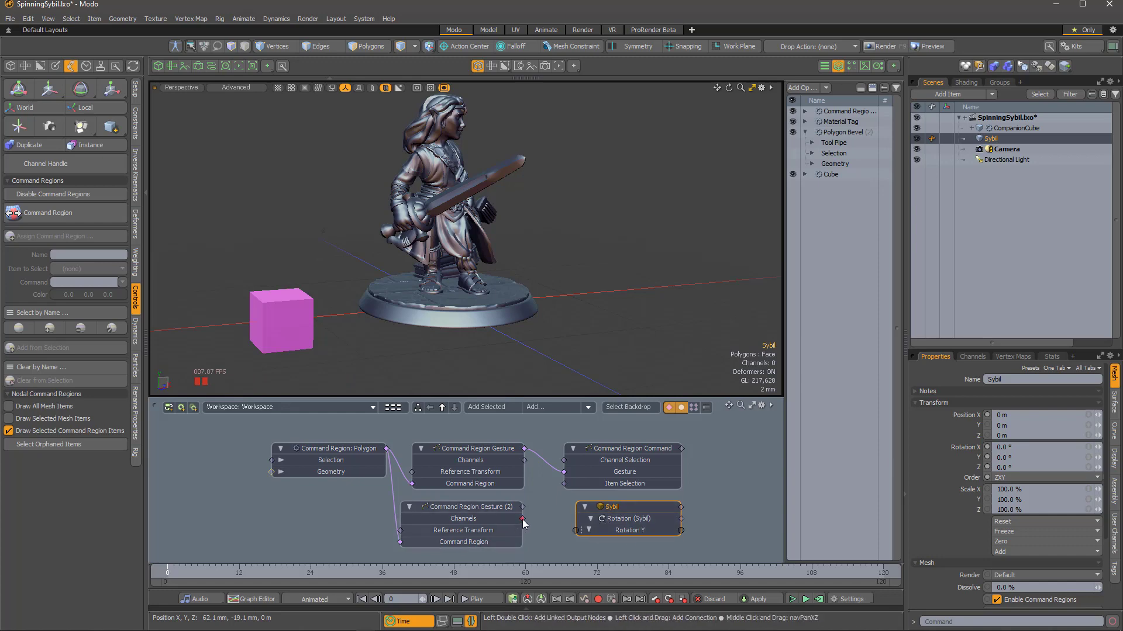
{"action": "left_click_drag", "start_coordinate": [522, 519], "coordinate": [575, 531]}
{"action": "left_click_drag", "start_coordinate": [514, 305], "coordinate": [564, 306], "text": "alt"}
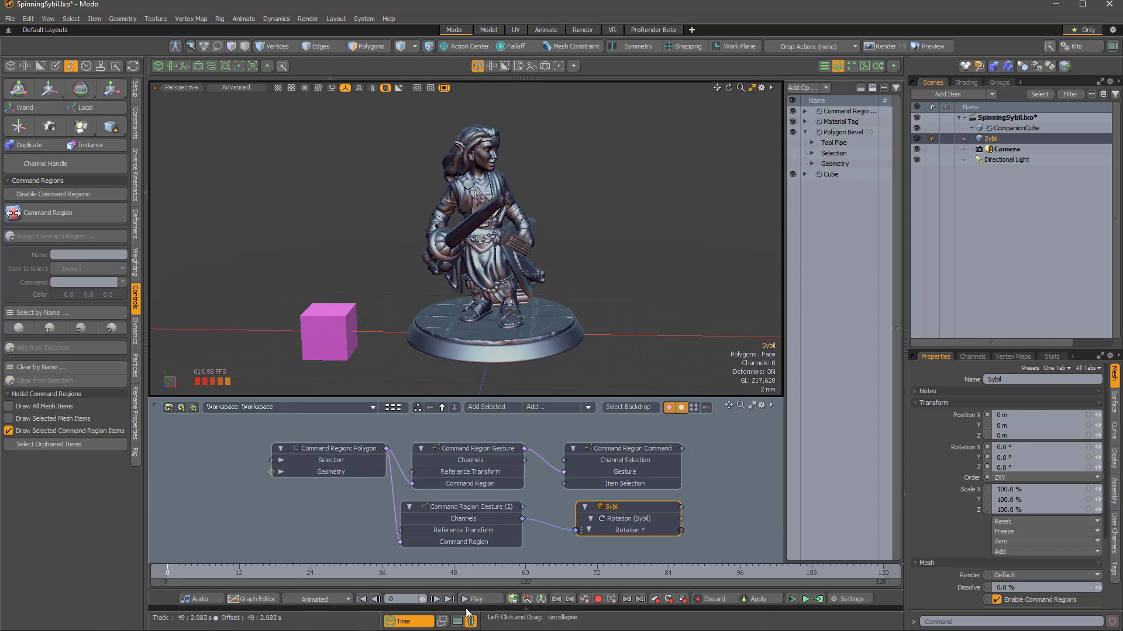
Show the Model view in the lower viewport, enable Command Region selection, and test turning the figure horizontally with the cube's gesture
{"action": "right_click_drag", "start_coordinate": [448, 589], "coordinate": [451, 475], "text": "alt"}
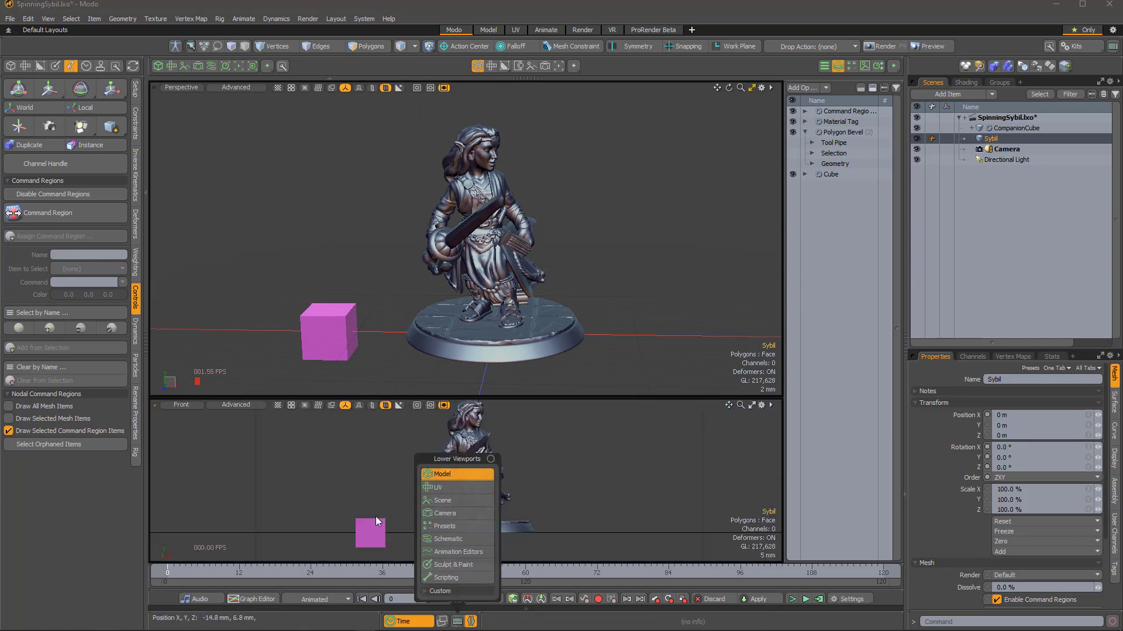
{"action": "left_click", "coordinate": [58, 218]}
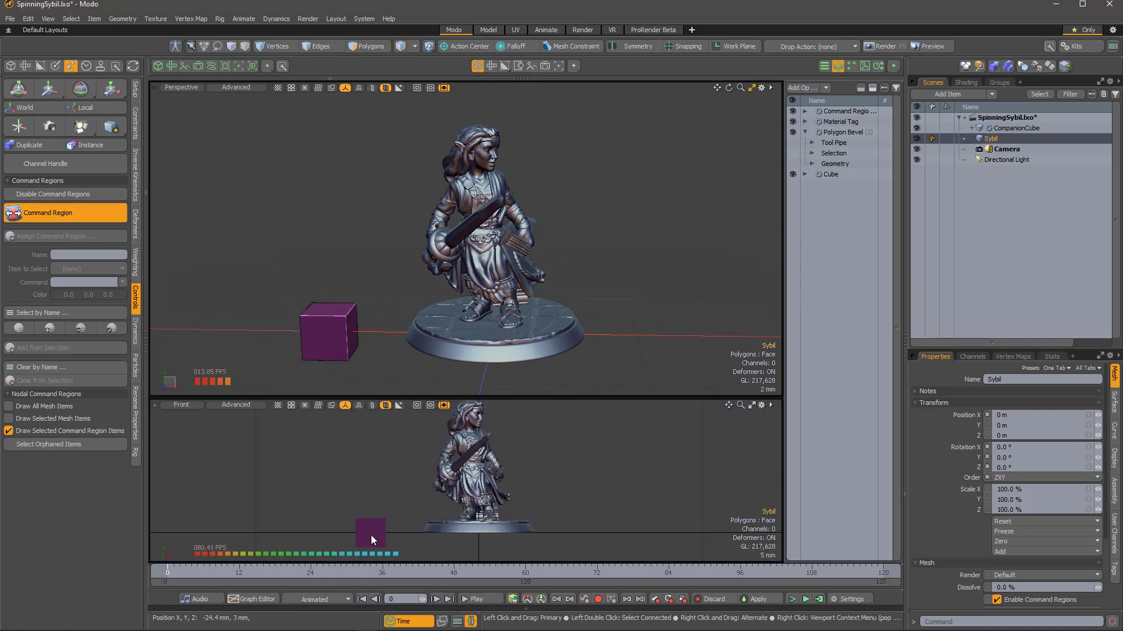
{"action": "mouse_move", "coordinate": [371, 535]}
{"action": "left_mouse_down"}
{"action": "mouse_move", "coordinate": [468, 535]}
{"action": "mouse_move", "coordinate": [390, 534]}
{"action": "left_mouse_up"}
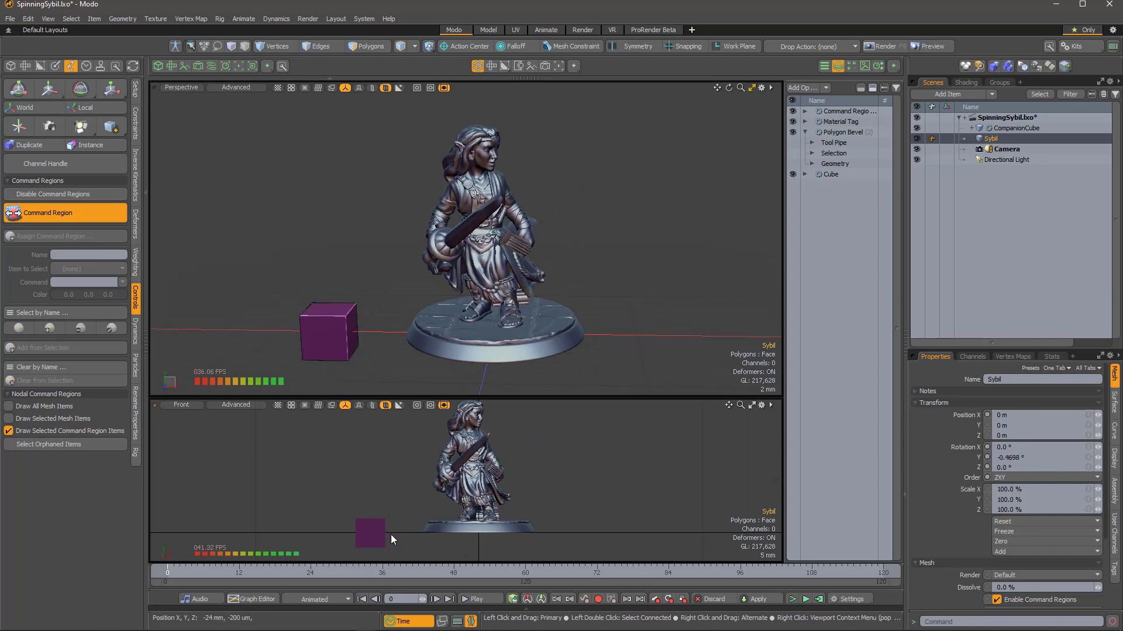
Set the second gesture's Sensitivity to 400% in the schematic and return the lower viewport to the Model view
{"action": "left_click", "coordinate": [458, 622]}
{"action": "left_click", "coordinate": [455, 539]}
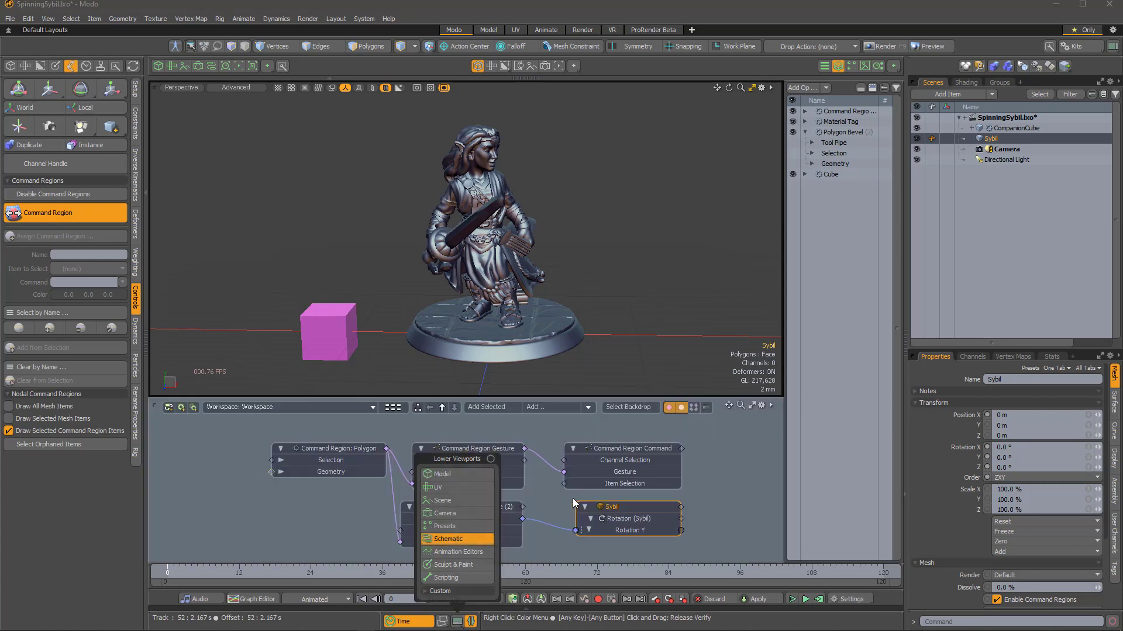
{"action": "left_click", "coordinate": [464, 509]}
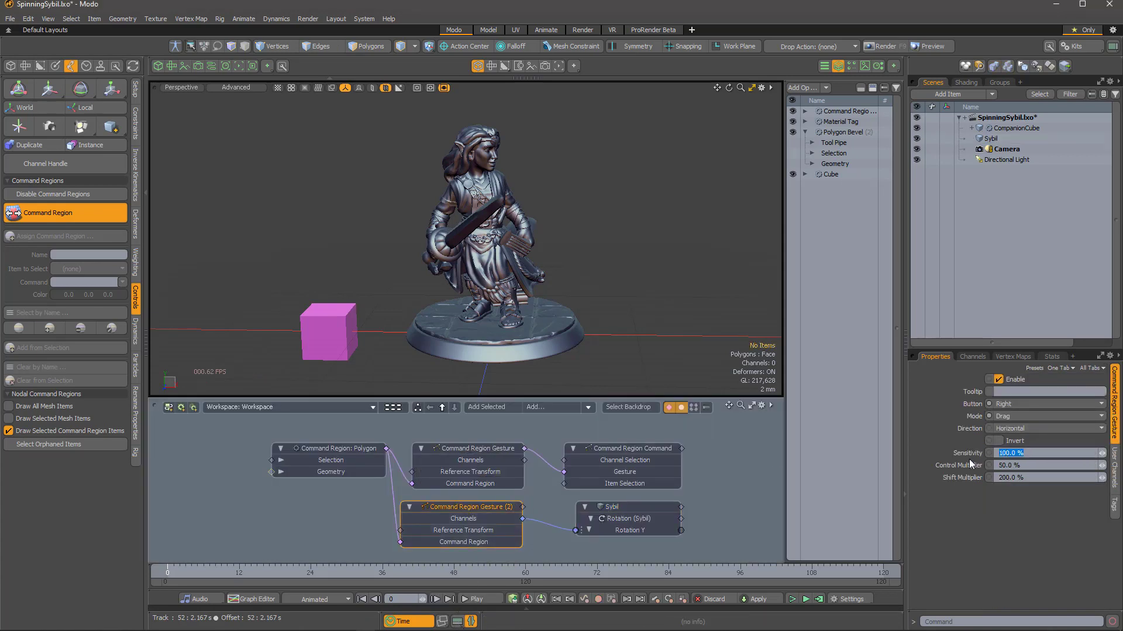
{"action": "type", "text": "400"}
{"action": "key", "text": "Return"}
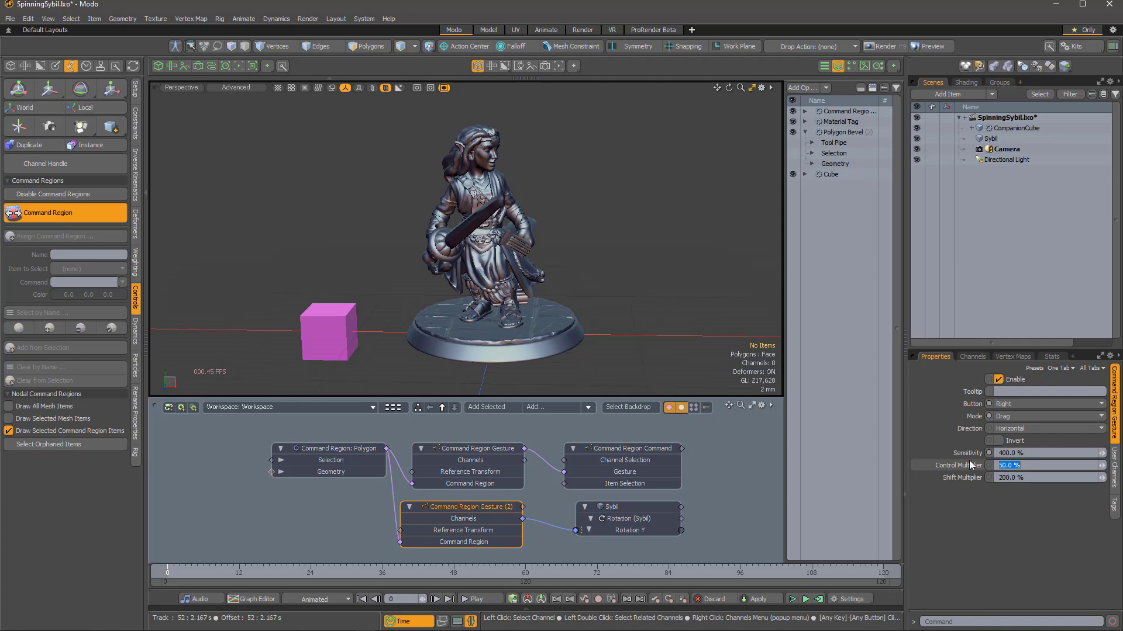
{"action": "left_click", "coordinate": [457, 621]}
{"action": "left_click", "coordinate": [453, 472]}
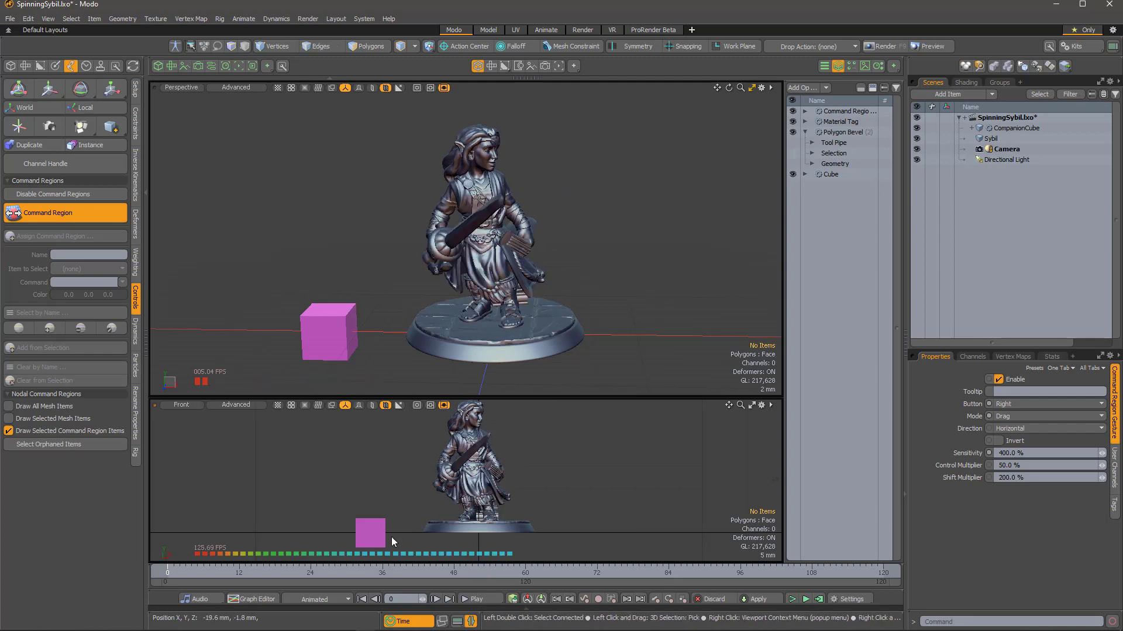
Add a third Command Region Gesture to the schematic below the second and link the polygon region into its Command Region input
{"action": "left_click", "coordinate": [458, 622]}
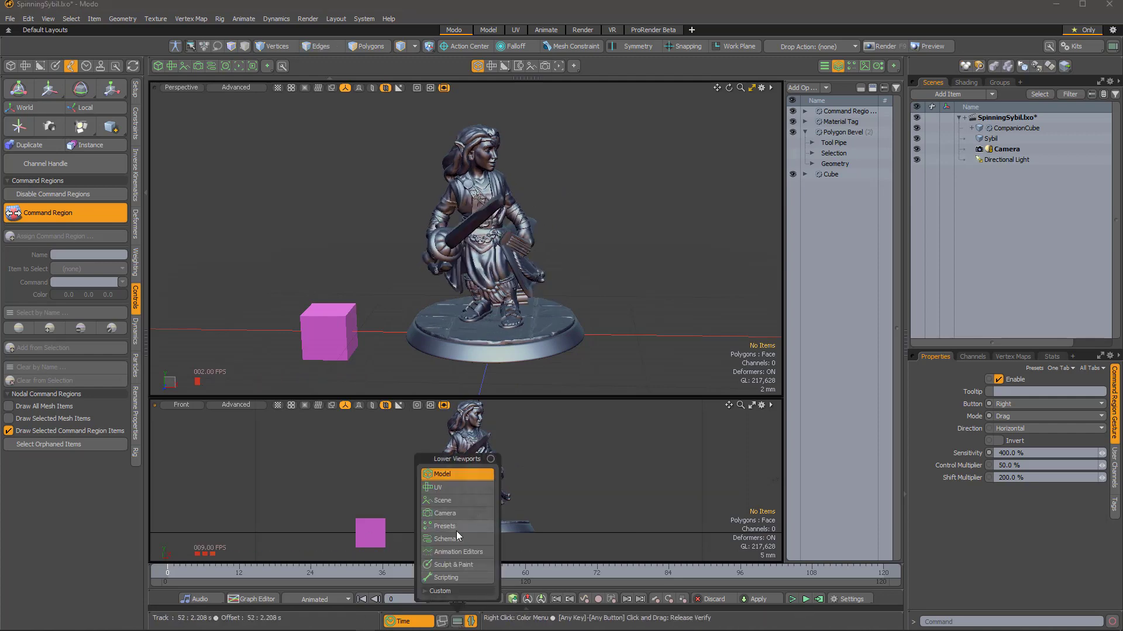
{"action": "left_click", "coordinate": [456, 538]}
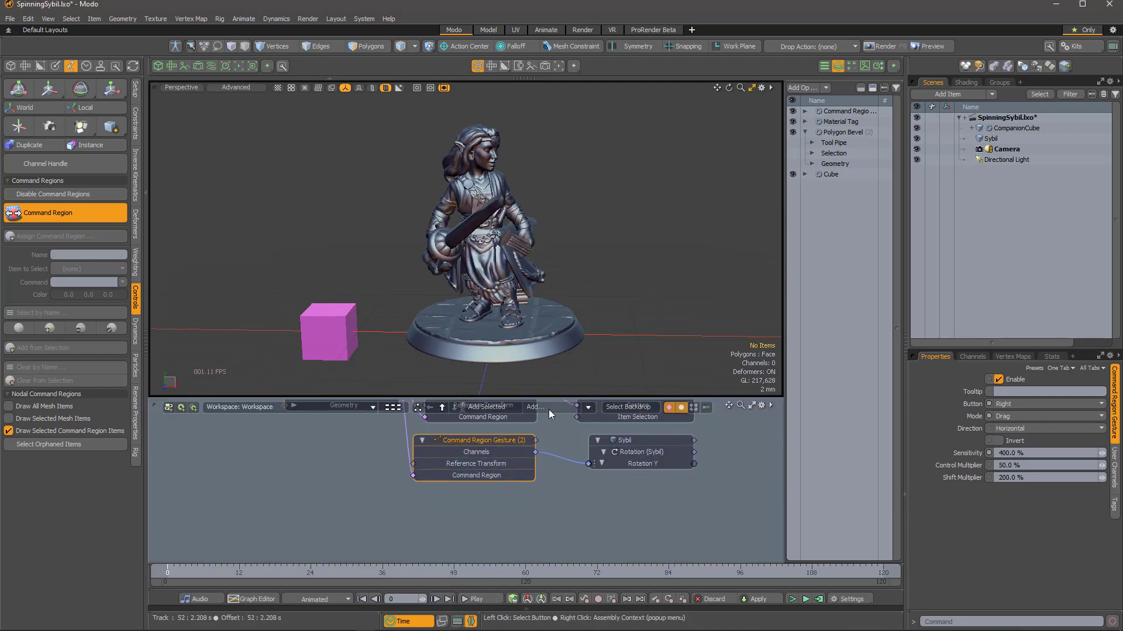
{"action": "left_click", "coordinate": [550, 408]}
{"action": "type", "text": "gesture"}
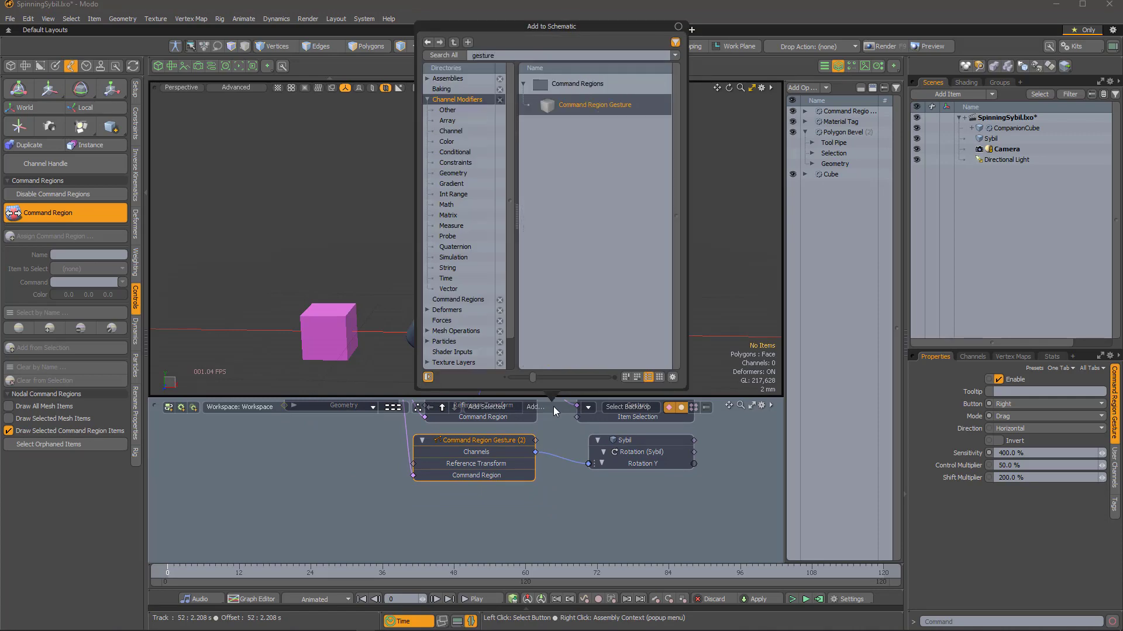
{"action": "left_click_drag", "start_coordinate": [570, 106], "coordinate": [551, 499]}
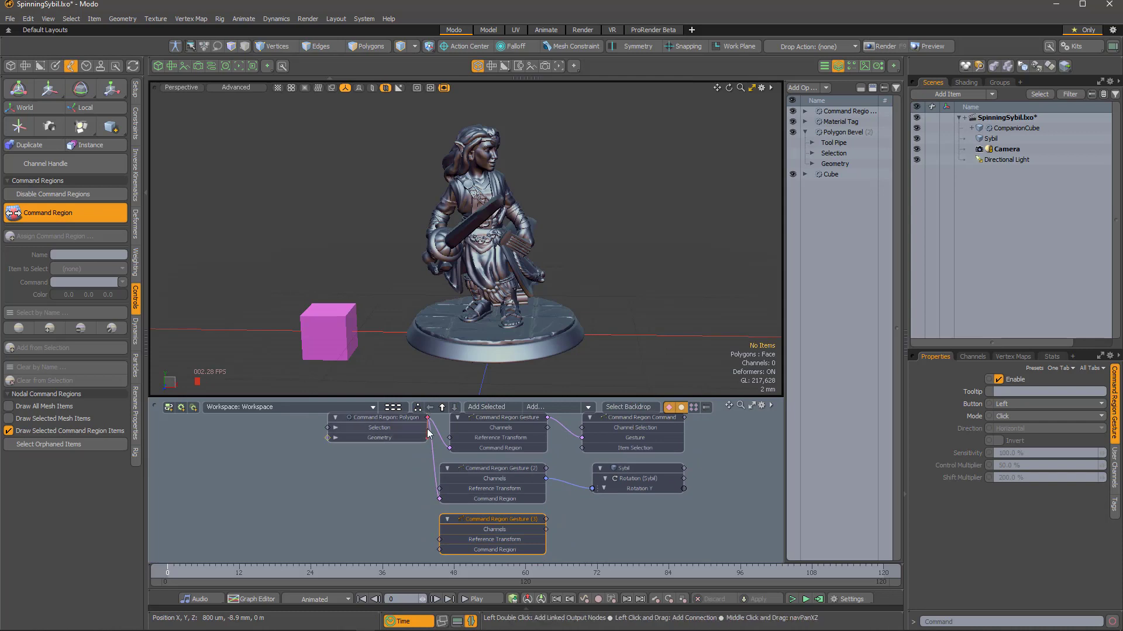
{"action": "left_click_drag", "start_coordinate": [440, 549], "coordinate": [439, 549]}
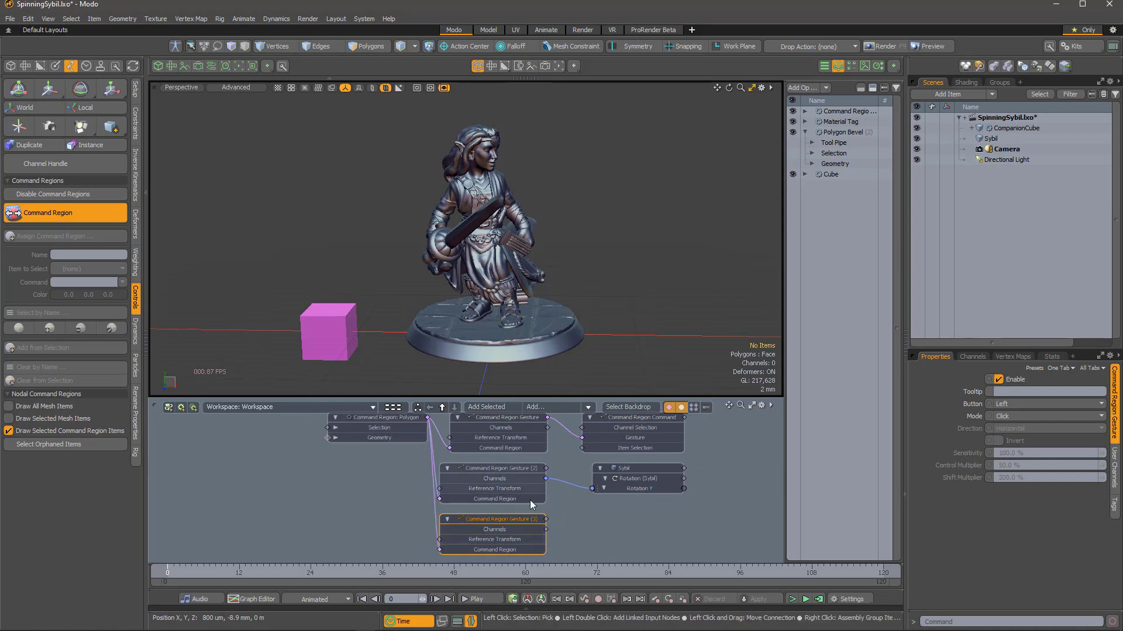
Add Rotation X to the Sybil node and link the third gesture's Channels output into it
{"action": "left_click", "coordinate": [640, 468]}
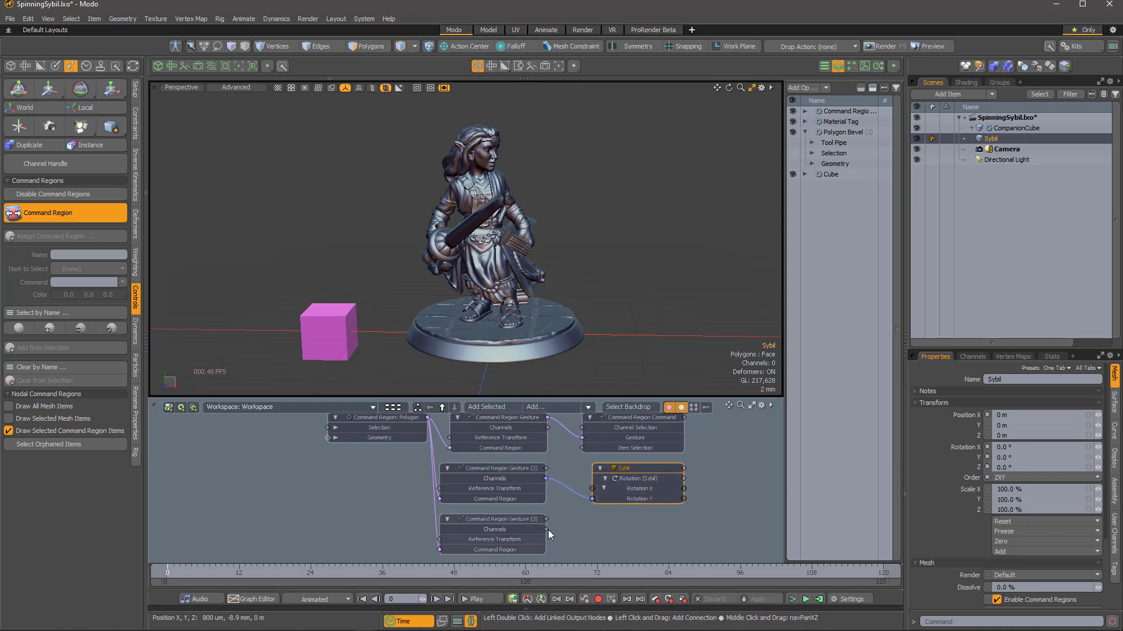
{"action": "left_click_drag", "start_coordinate": [546, 529], "coordinate": [592, 489]}
Set the third gesture to Right button, Drag mode and Vertical direction, with 400% Sensitivity and Invert enabled
{"action": "left_click", "coordinate": [507, 525]}
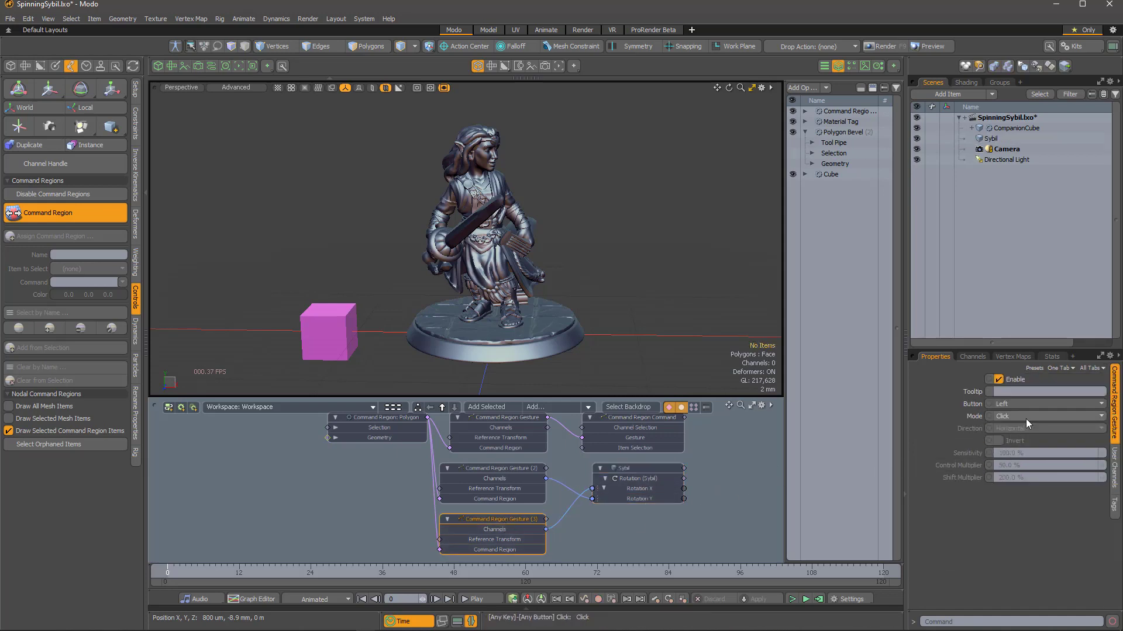
{"action": "left_click", "coordinate": [1036, 405]}
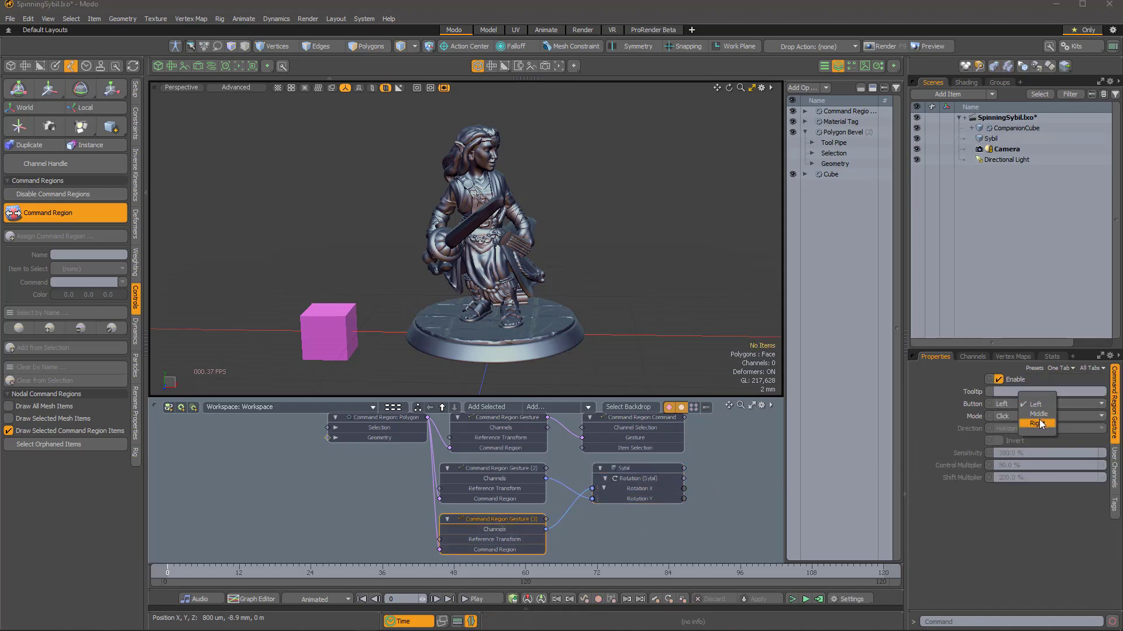
{"action": "left_click", "coordinate": [1042, 424]}
{"action": "left_click", "coordinate": [1040, 418]}
{"action": "left_click", "coordinate": [1041, 426]}
{"action": "left_click", "coordinate": [1038, 437]}
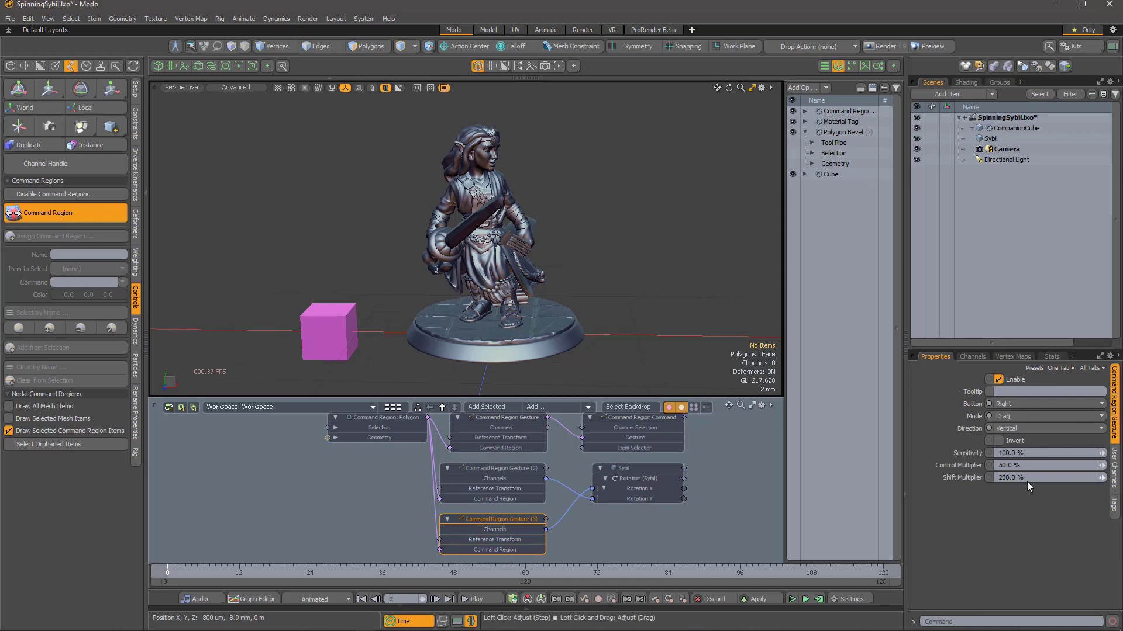
{"action": "type", "text": "400"}
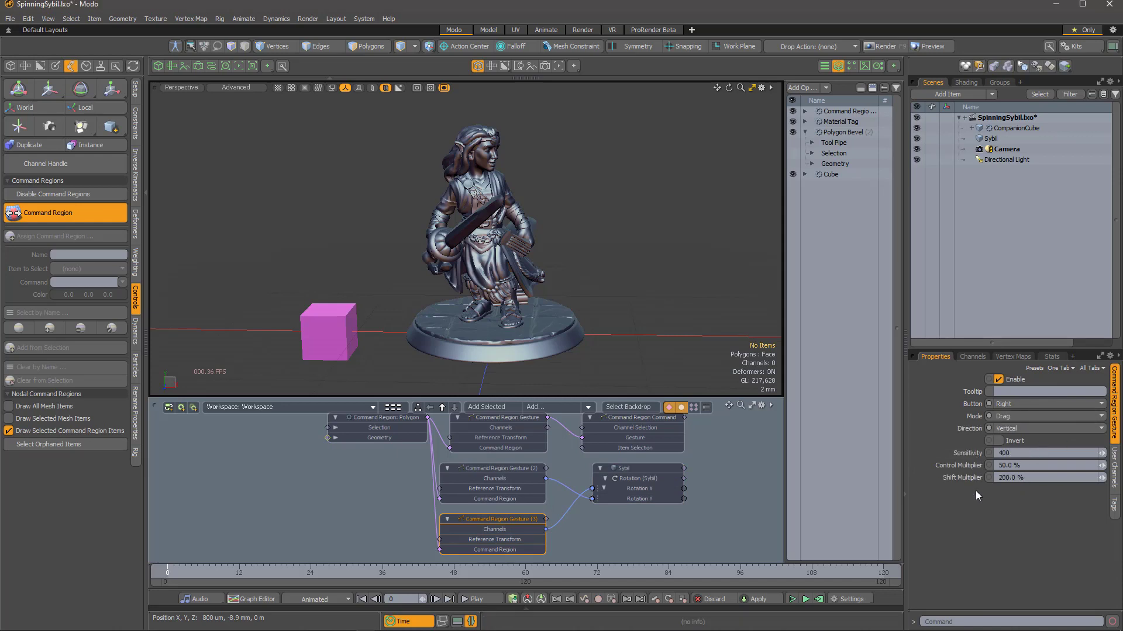
{"action": "key", "text": "Tab"}
{"action": "left_click", "coordinate": [999, 441]}
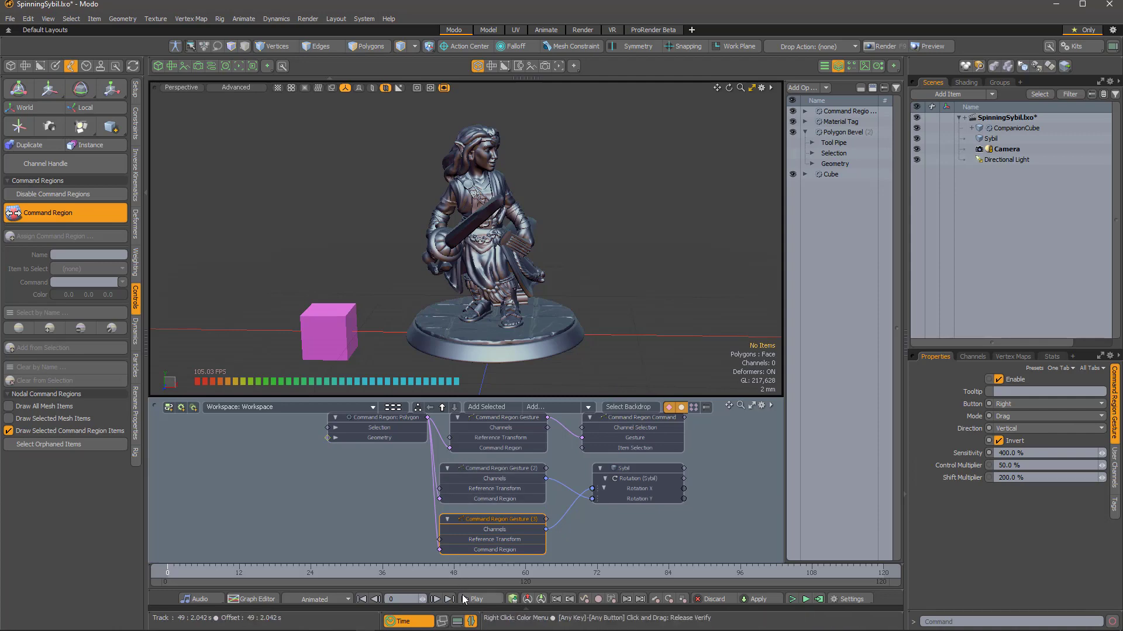
Return the lower viewport to the Model view and rotate the figure on both axes through the pink cube's command region
{"action": "left_click", "coordinate": [458, 622]}
{"action": "left_click", "coordinate": [451, 475]}
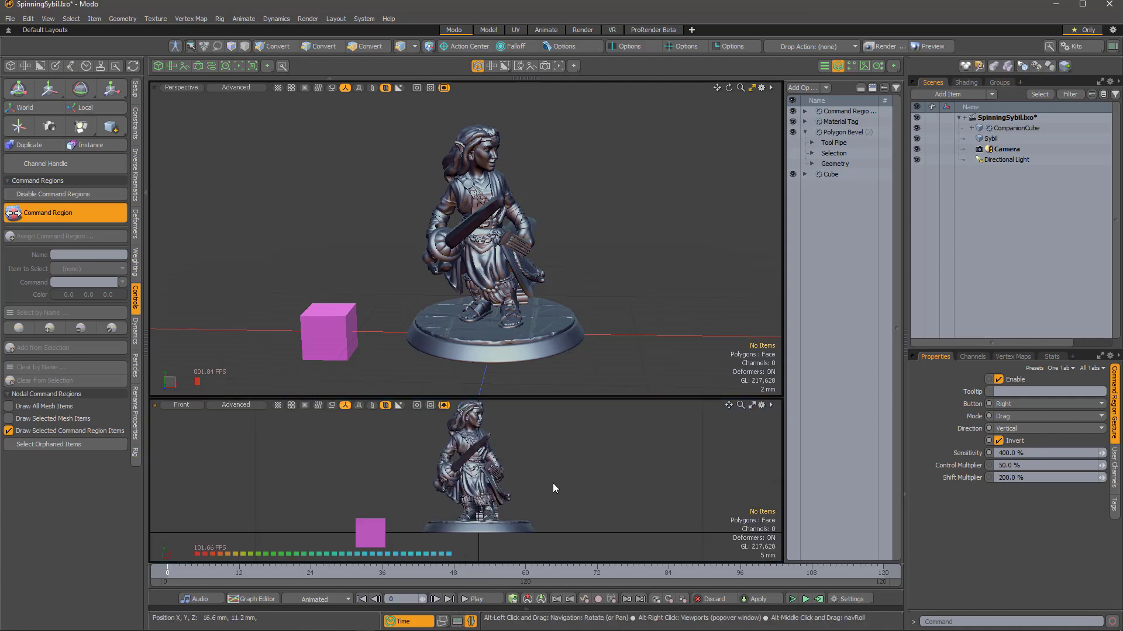
{"action": "mouse_move", "coordinate": [384, 536]}
{"action": "right_mouse_down"}
{"action": "mouse_move", "coordinate": [383, 522]}
{"action": "mouse_move", "coordinate": [387, 544]}
{"action": "right_mouse_up"}
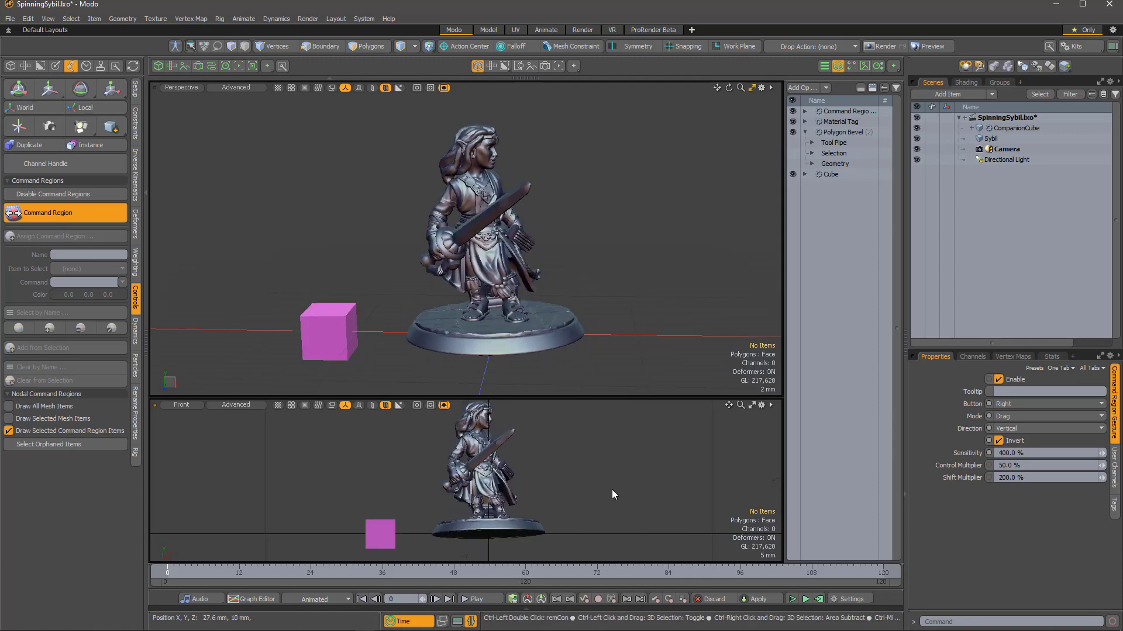